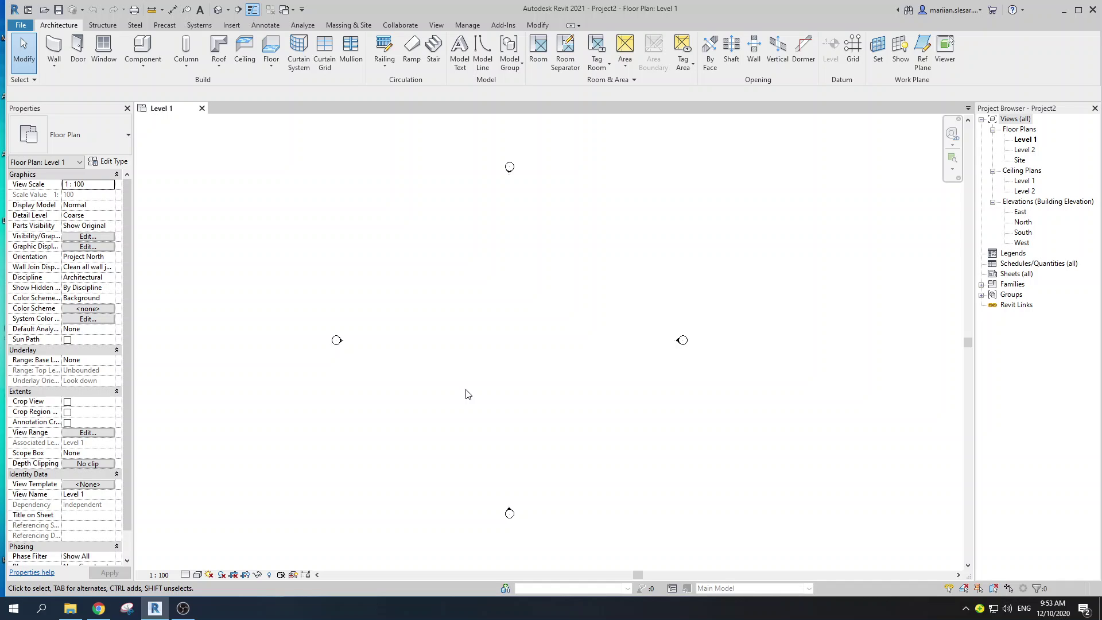
# Step: Start a new wall on Level 1 using the Exterior - Brick on Mtl. Stud type
pyautogui.moveTo(469, 393); pyautogui.dragTo(484, 339, button='middle')
pyautogui.scroll(1, 464, 358)
pyautogui.click(56, 51)
pyautogui.scroll(1, 416, 313)
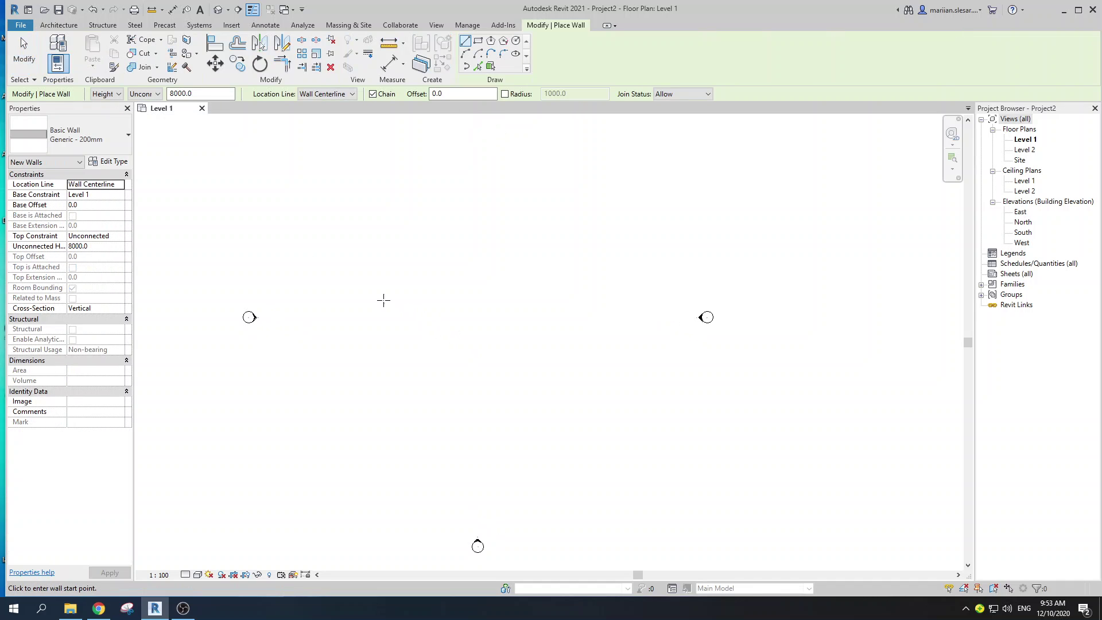
pyautogui.click(89, 140)
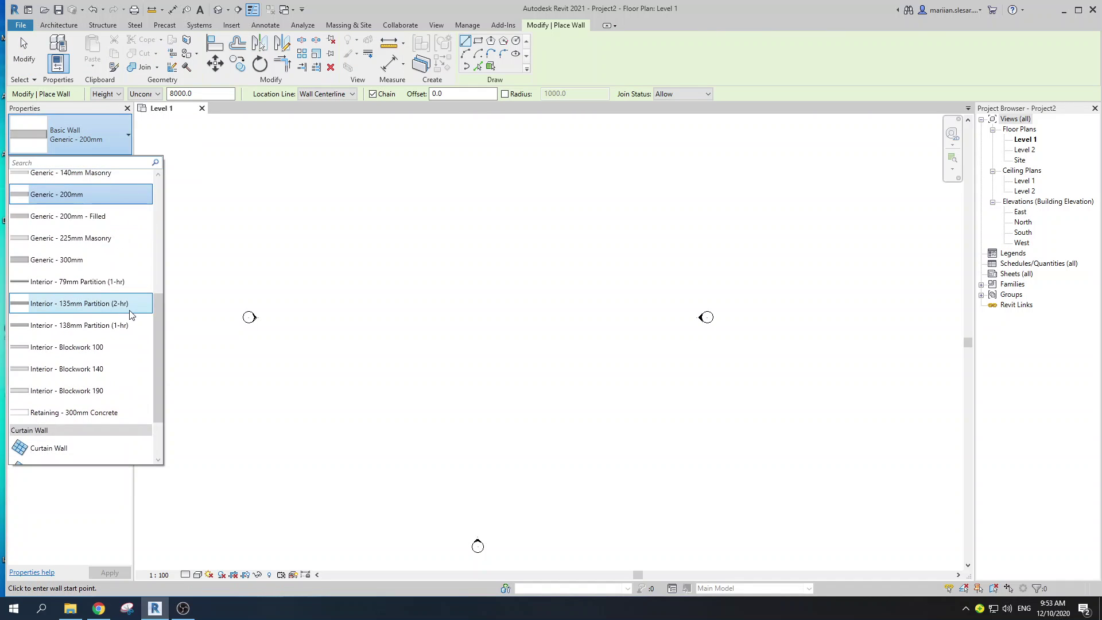
pyautogui.scroll(5, 80, 366)
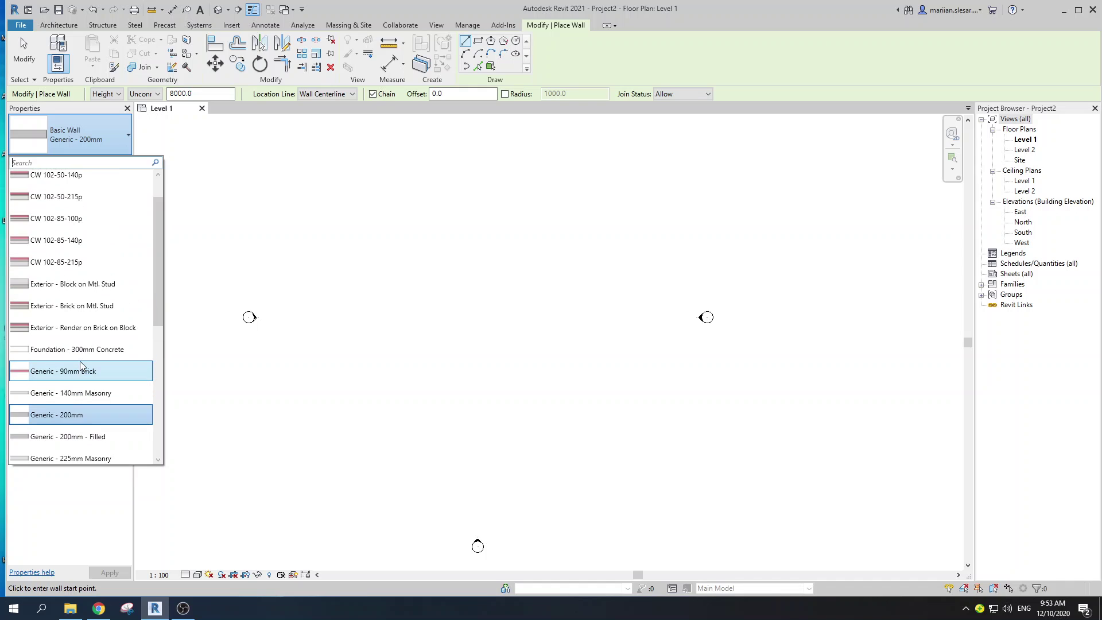
pyautogui.scroll(1, 86, 355)
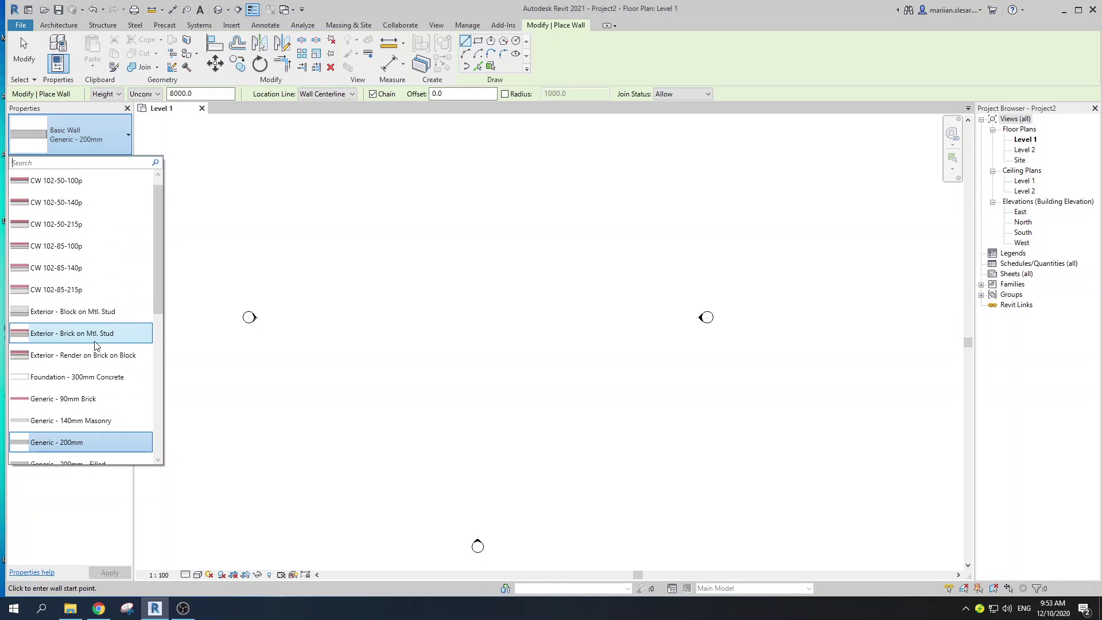
pyautogui.scroll(1, 95, 345)
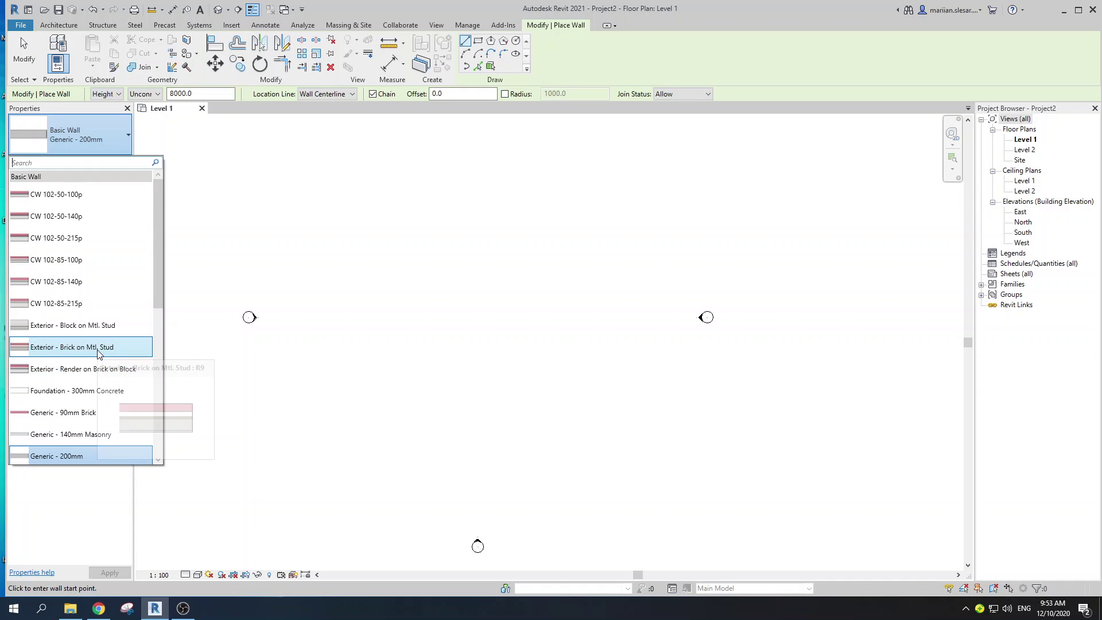
pyautogui.click(99, 352)
# Step: Draw a horizontal wall about 10700 mm long between the east and west elevation markers
pyautogui.scroll(2, 394, 339)
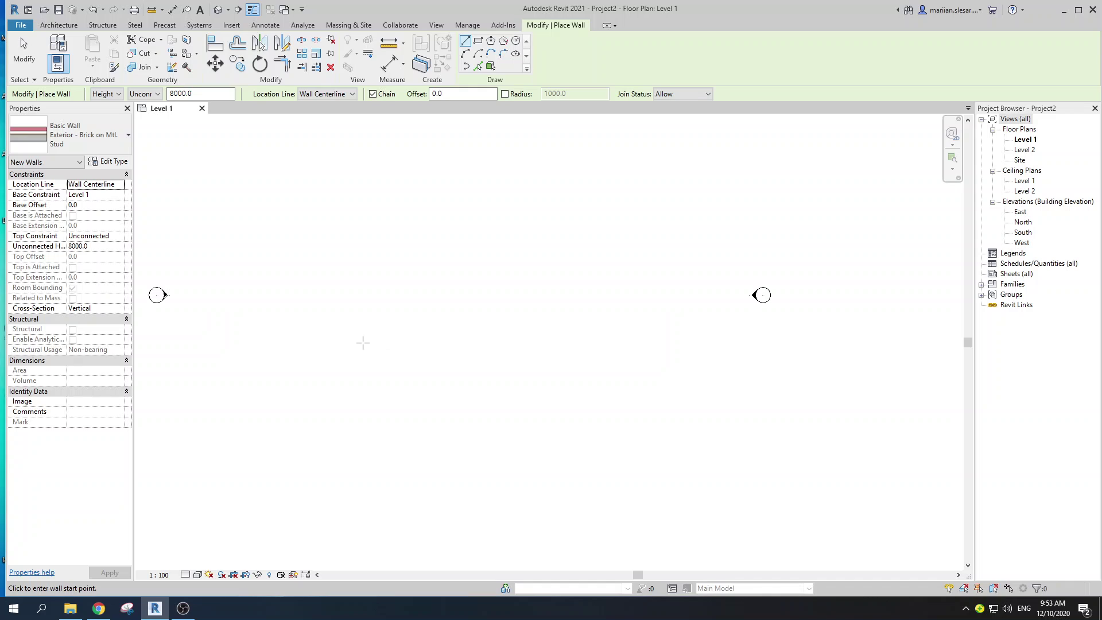
pyautogui.click(362, 343)
pyautogui.click(493, 343)
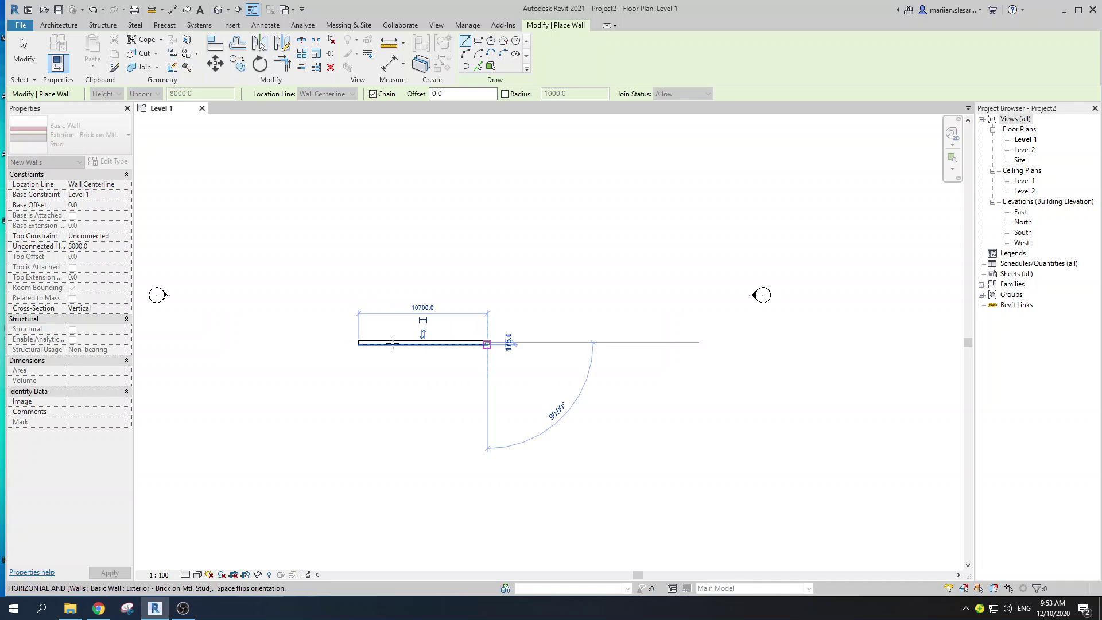
pyautogui.scroll(3, 393, 342)
pyautogui.press('Escape')
pyautogui.press('Escape')
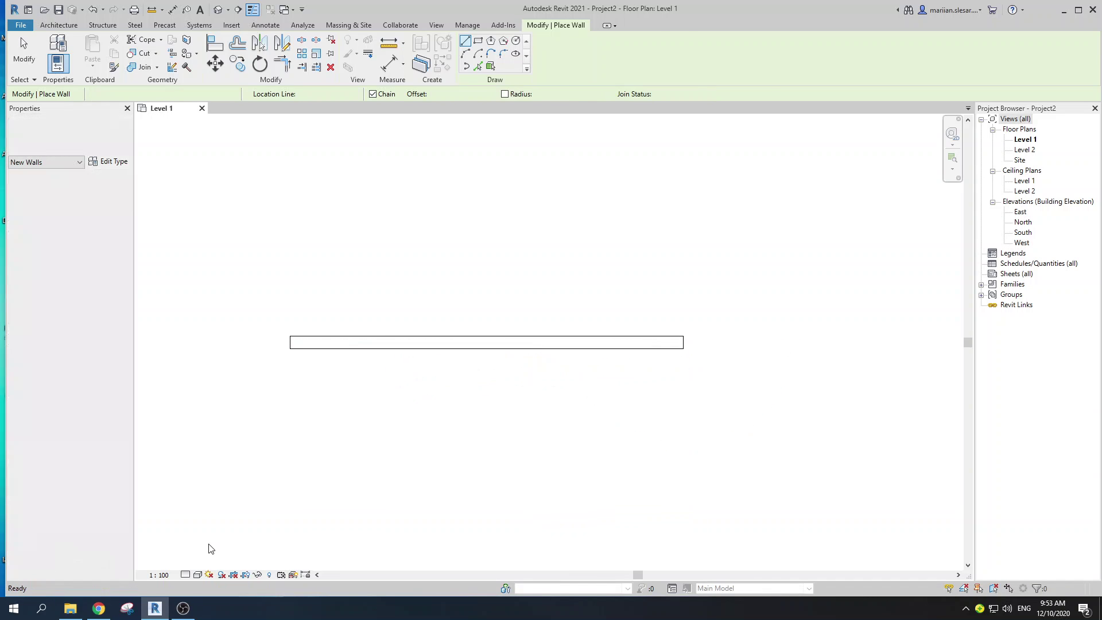
# Step: Set the floor plan's detail level to Fine and its visual style to Realistic
pyautogui.click(187, 576)
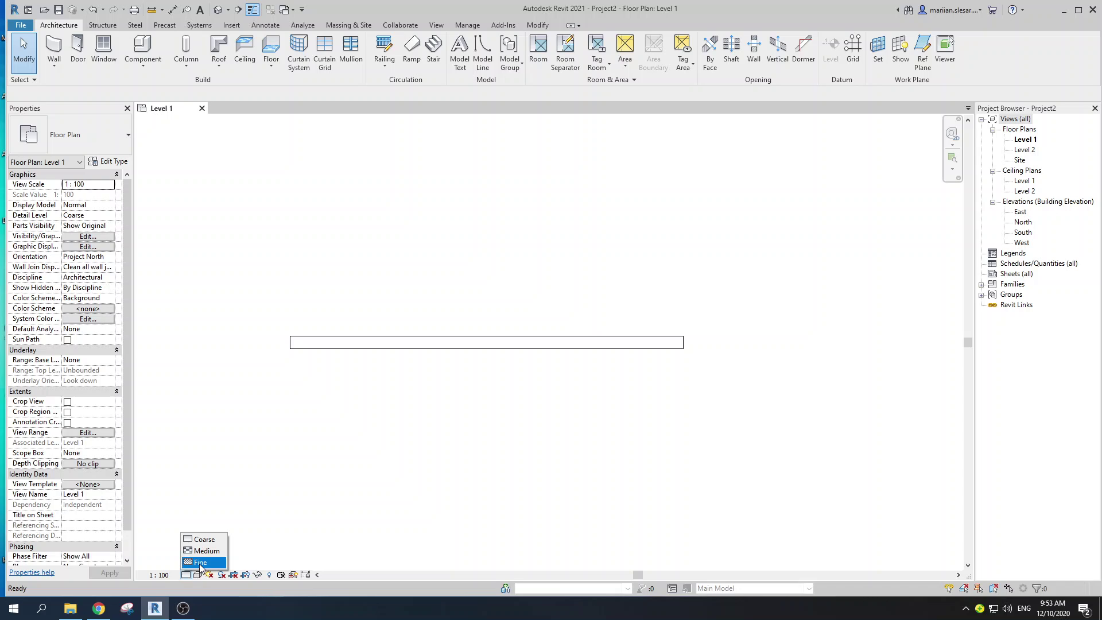
pyautogui.click(201, 562)
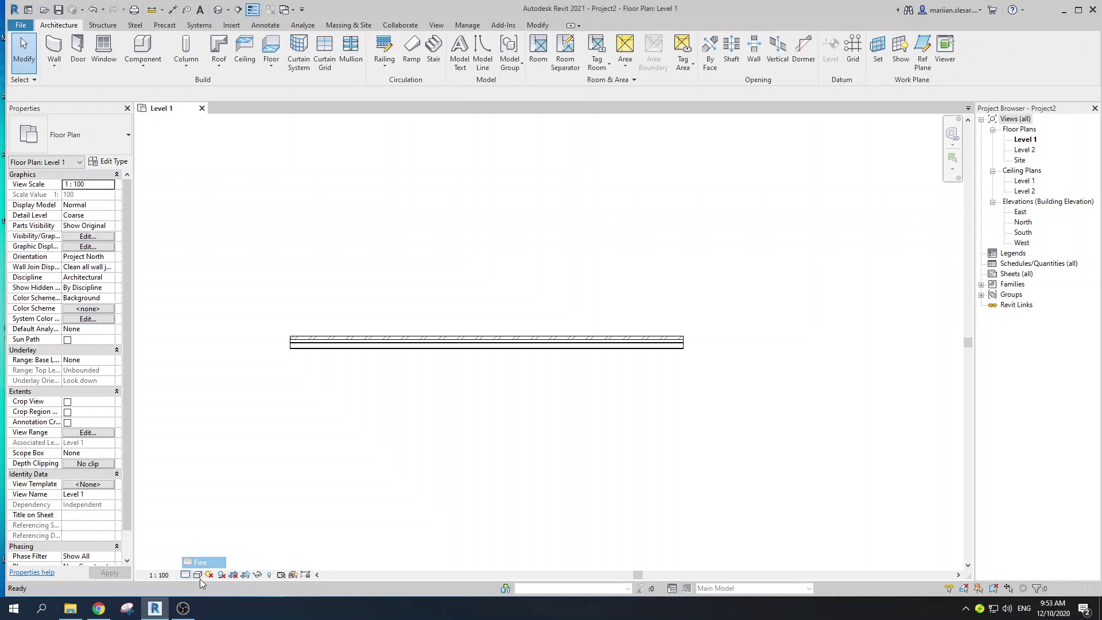
pyautogui.click(198, 576)
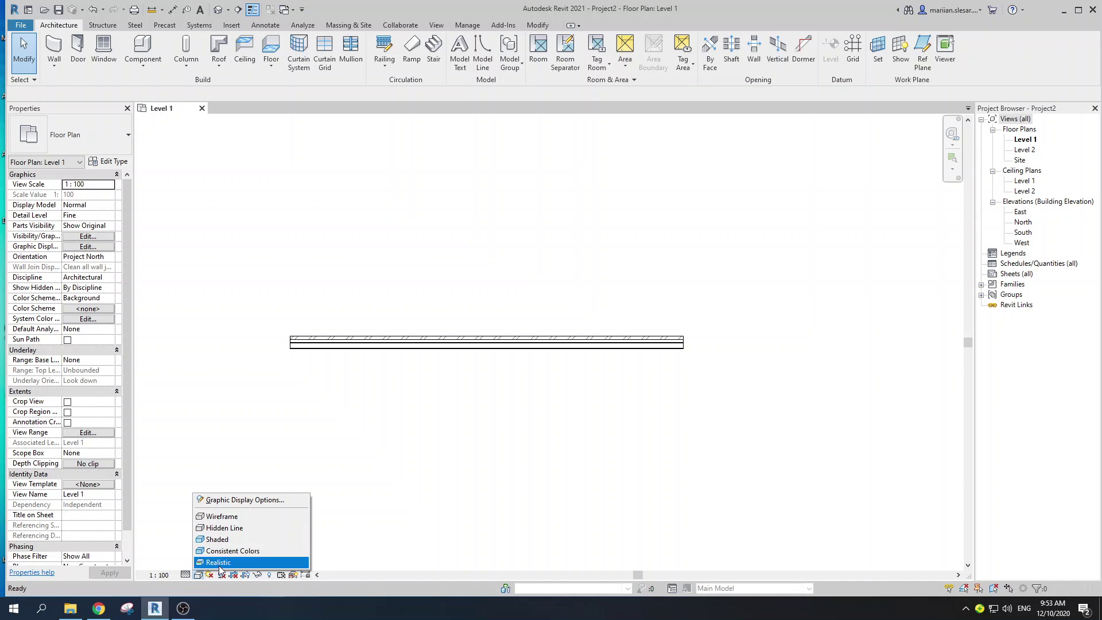
pyautogui.click(218, 562)
pyautogui.scroll(2, 315, 405)
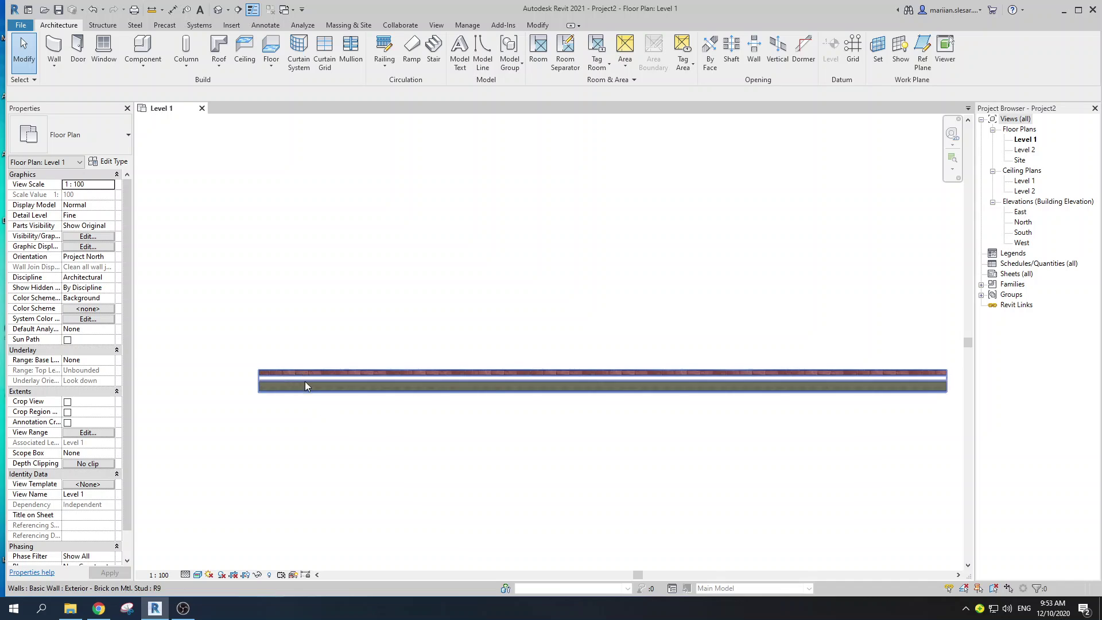
pyautogui.scroll(2, 287, 370)
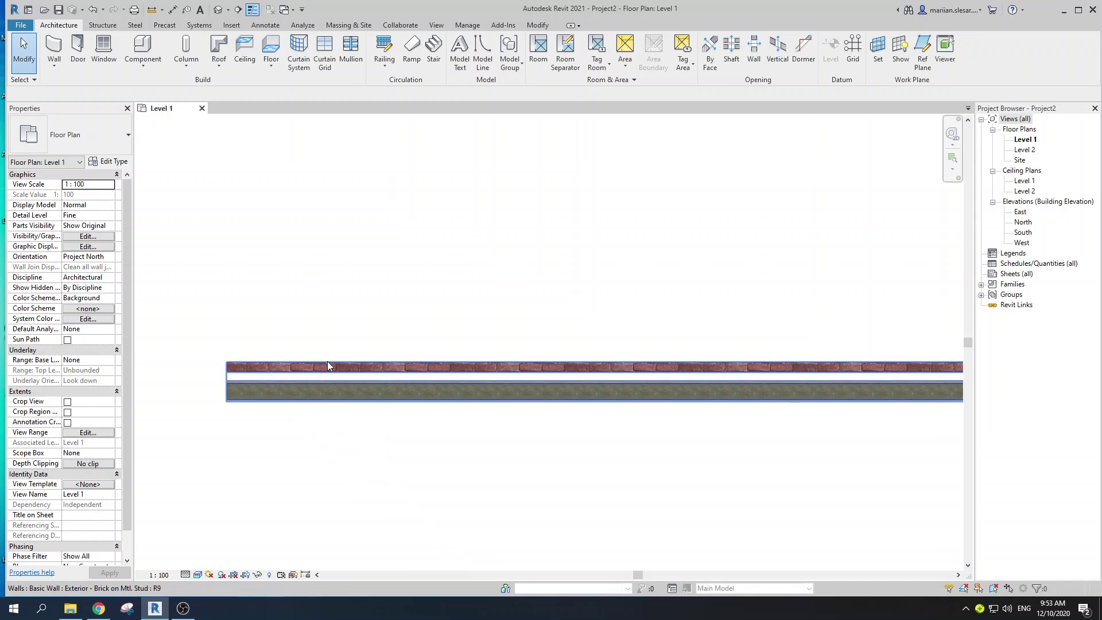
pyautogui.scroll(-3, 402, 424)
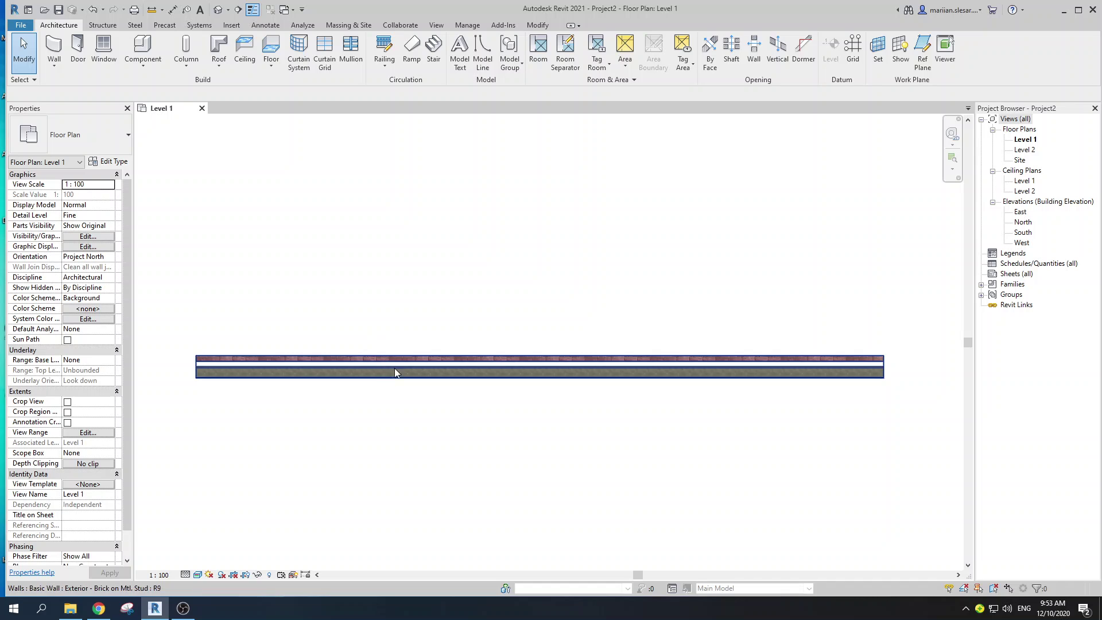
pyautogui.scroll(1, 367, 316)
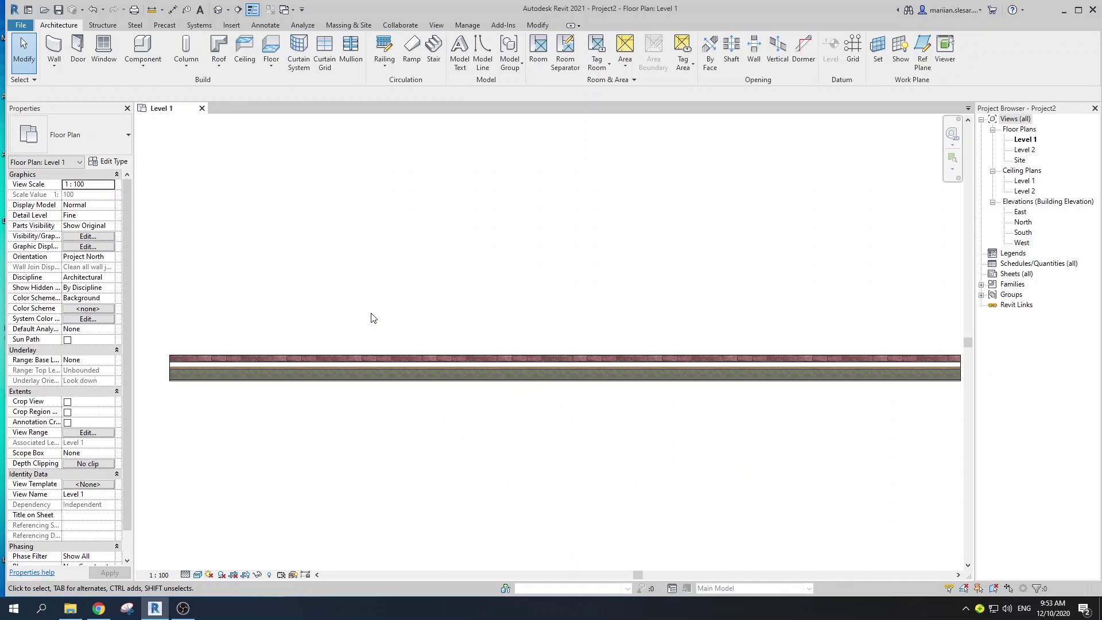
# Step: Place an M_Single-Flush 0915 x 2134mm door in the brick wall, swinging toward the exterior side
pyautogui.press('d')
pyautogui.press('r')
pyautogui.scroll(1, 435, 380)
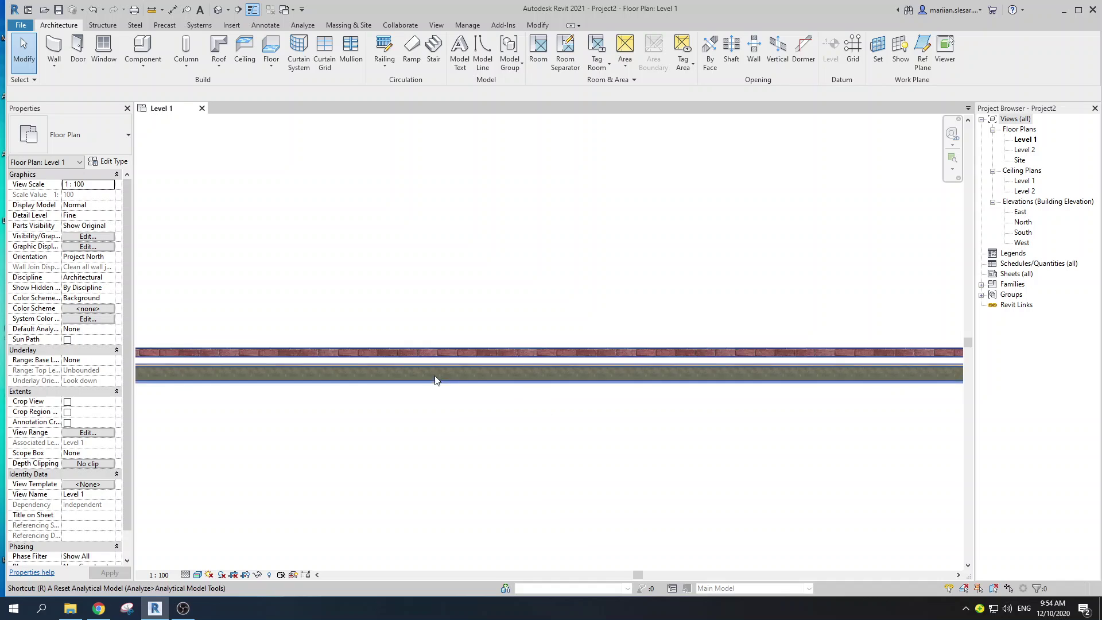
pyautogui.click(77, 48)
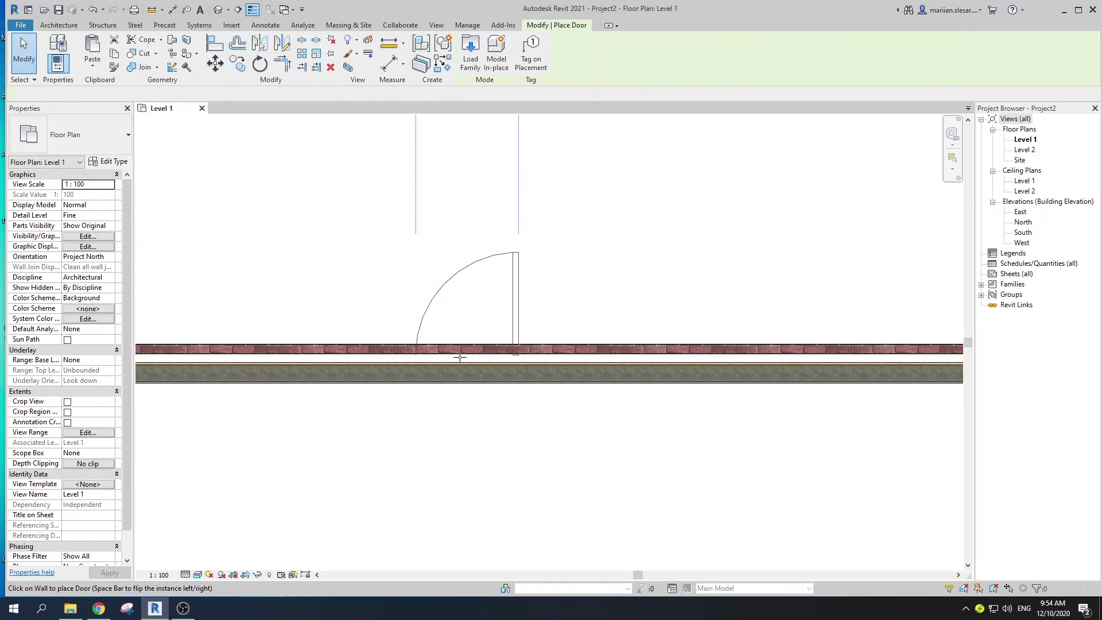
pyautogui.click(441, 359)
pyautogui.scroll(-2, 468, 435)
pyautogui.press('Escape')
pyautogui.press('Escape')
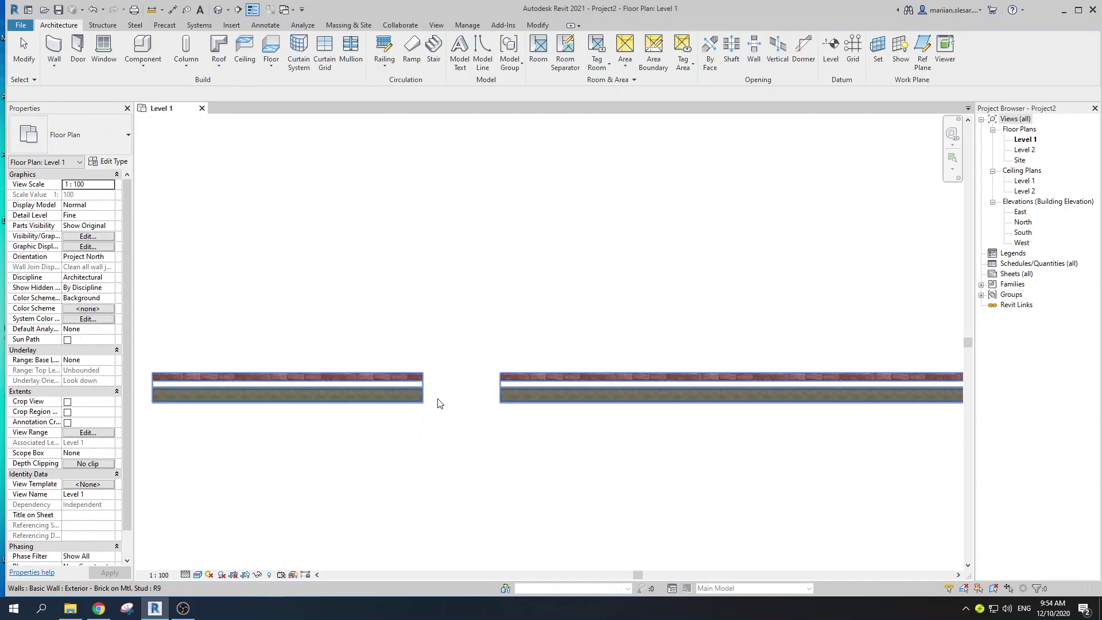
# Step: Examine how the wall's brick, air gap and stud layers end at the door opening
pyautogui.scroll(3, 436, 402)
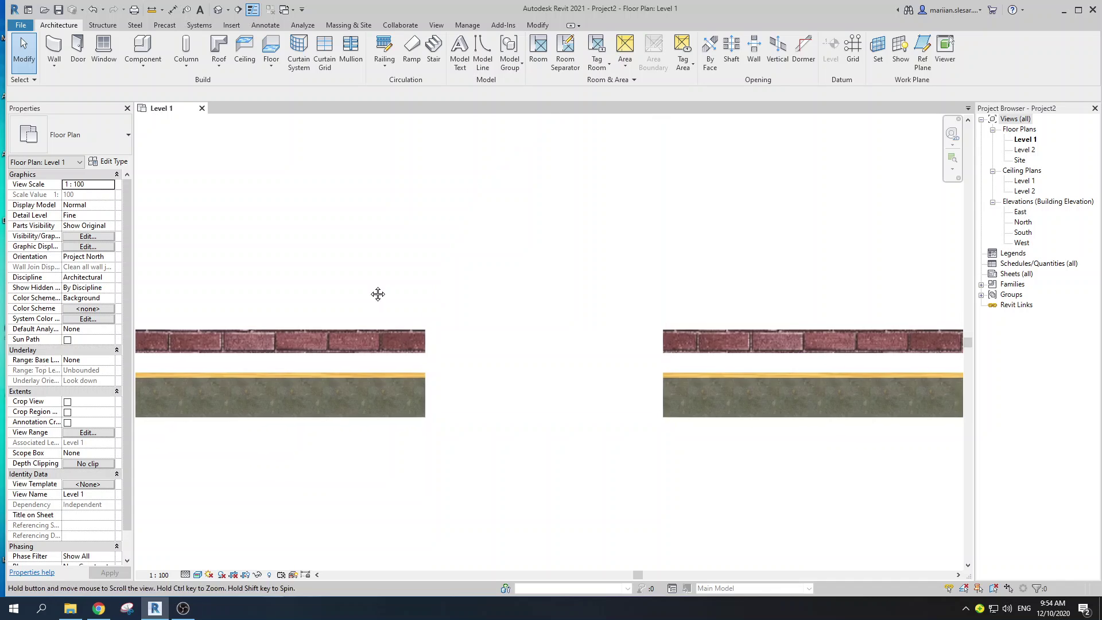
pyautogui.moveTo(377, 294); pyautogui.dragTo(370, 290, button='middle')
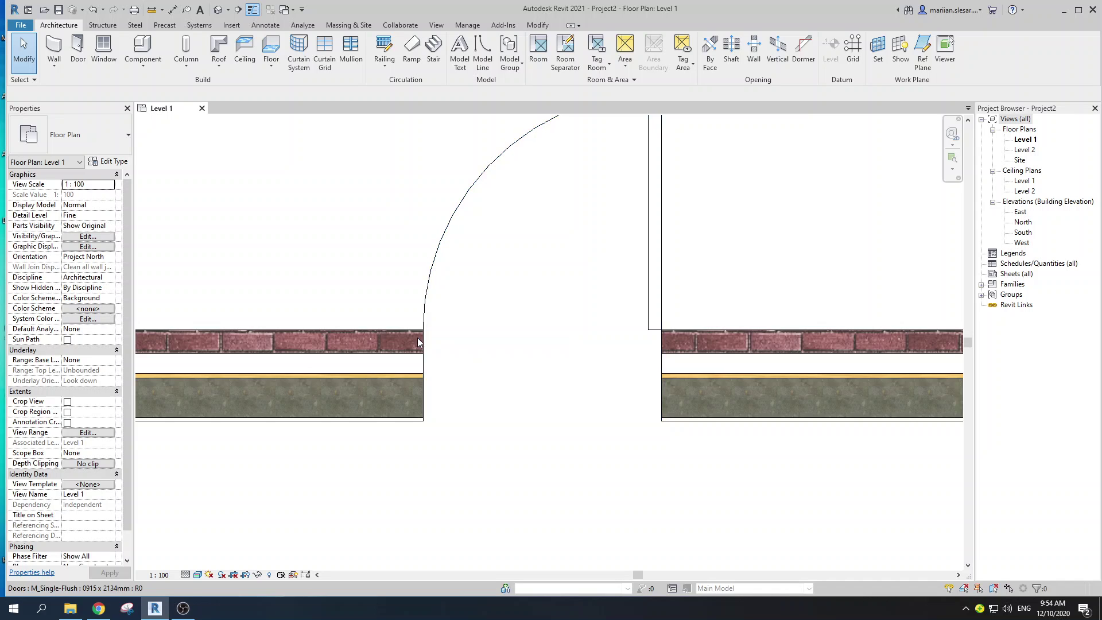
pyautogui.scroll(2, 418, 338)
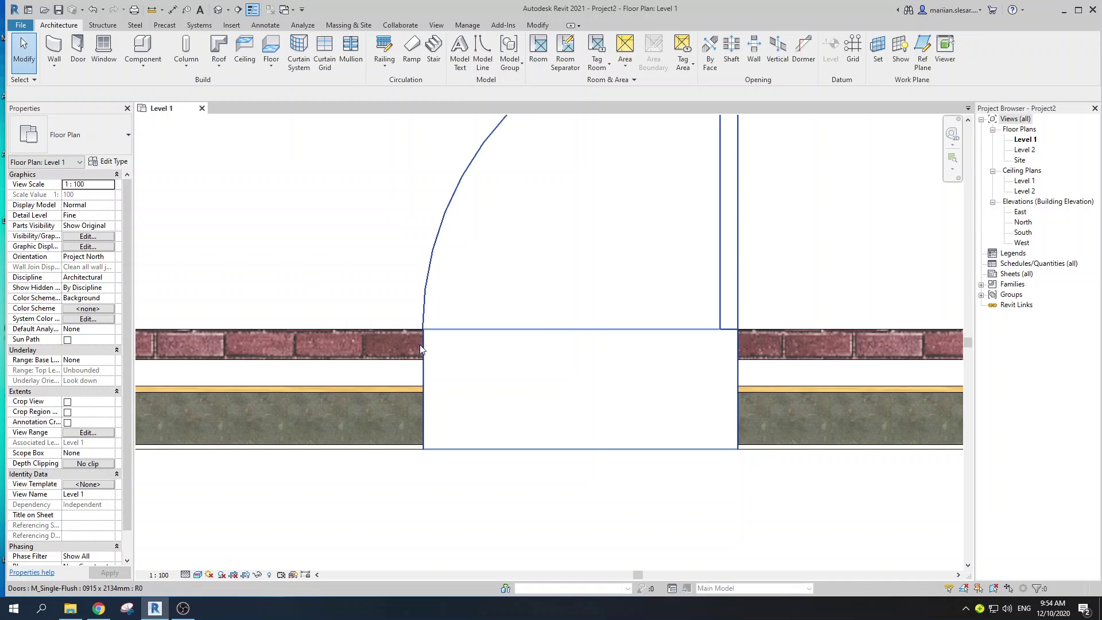
pyautogui.scroll(2, 420, 335)
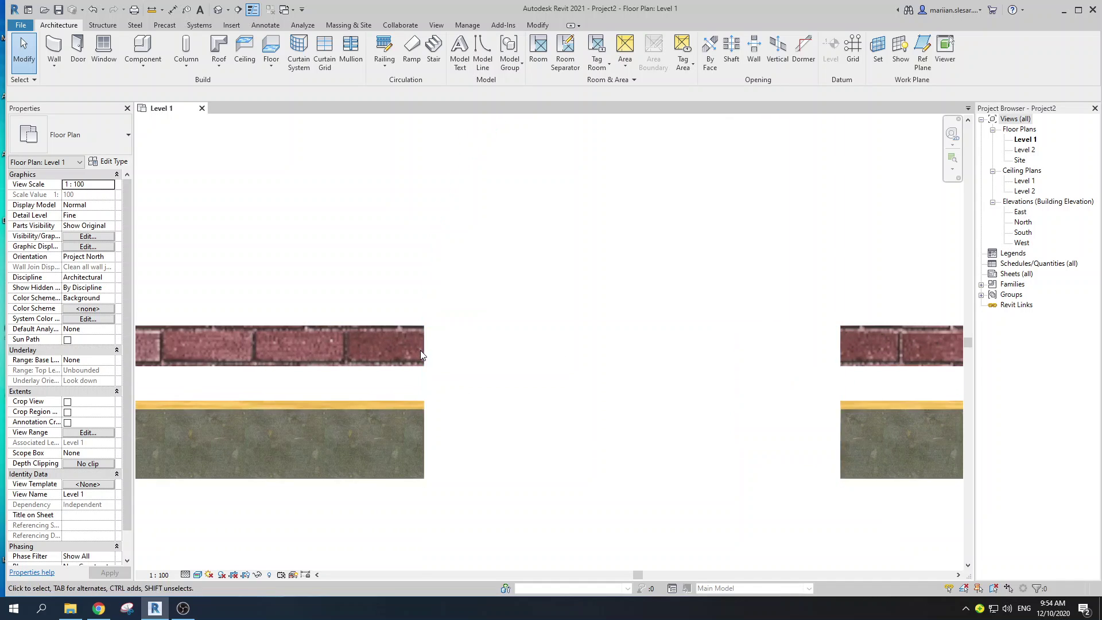
pyautogui.scroll(-3, 418, 339)
pyautogui.scroll(2, 412, 344)
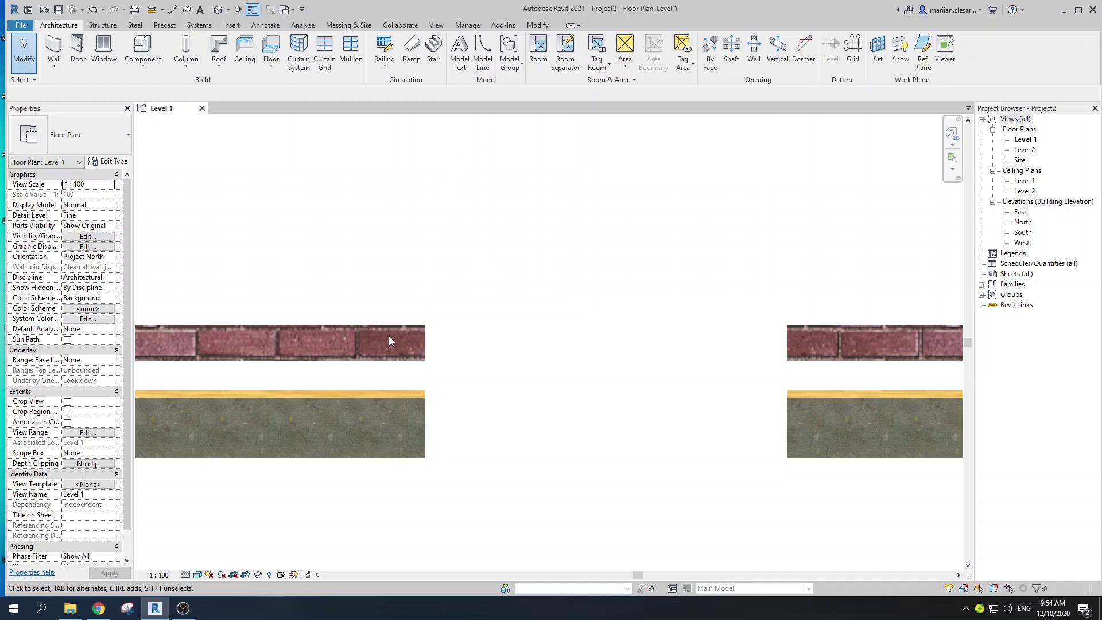
pyautogui.rightClick(417, 359)
pyautogui.press('Escape')
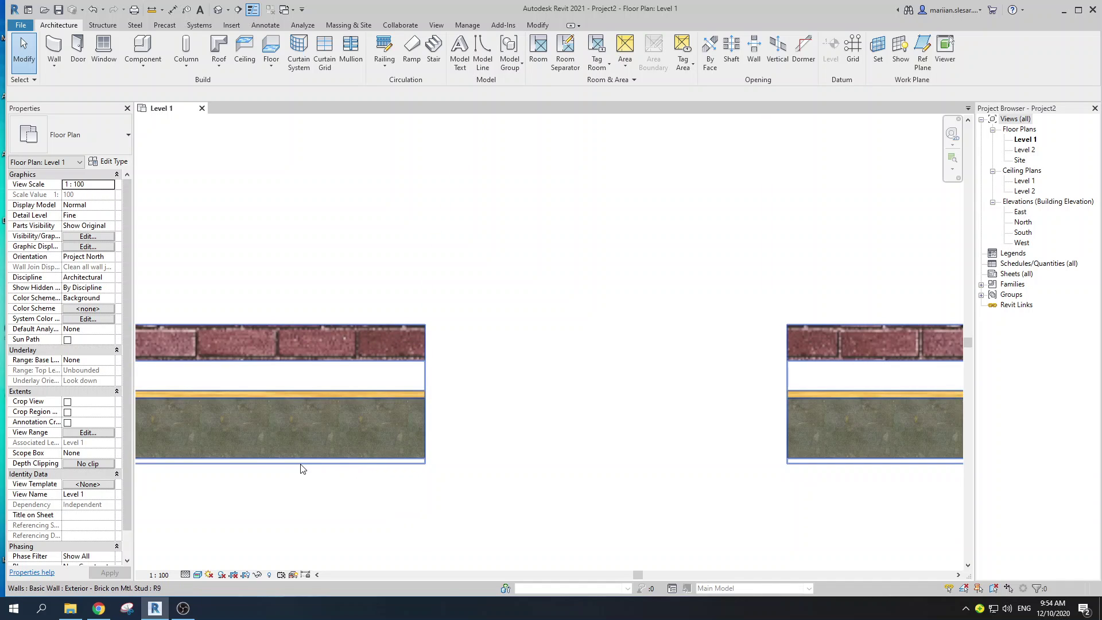
pyautogui.moveTo(300, 465); pyautogui.dragTo(398, 382, button='middle')
pyautogui.scroll(-6, 534, 322)
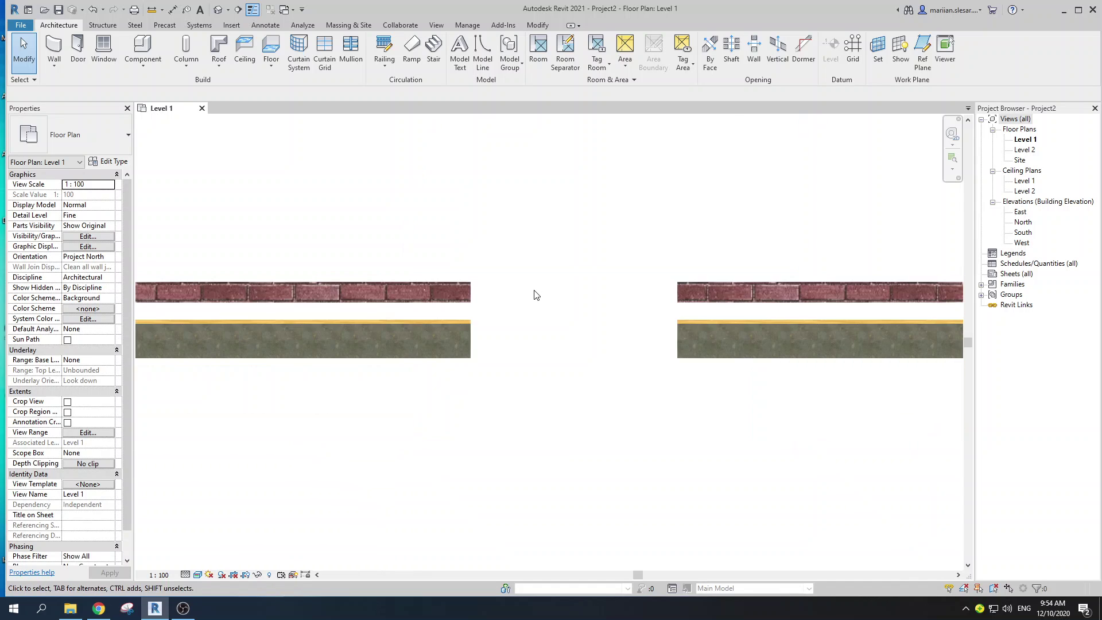
pyautogui.moveTo(506, 327)
pyautogui.mouseDown(button='middle')
pyautogui.moveTo(492, 312)
pyautogui.moveTo(523, 332)
pyautogui.mouseUp(button='middle')
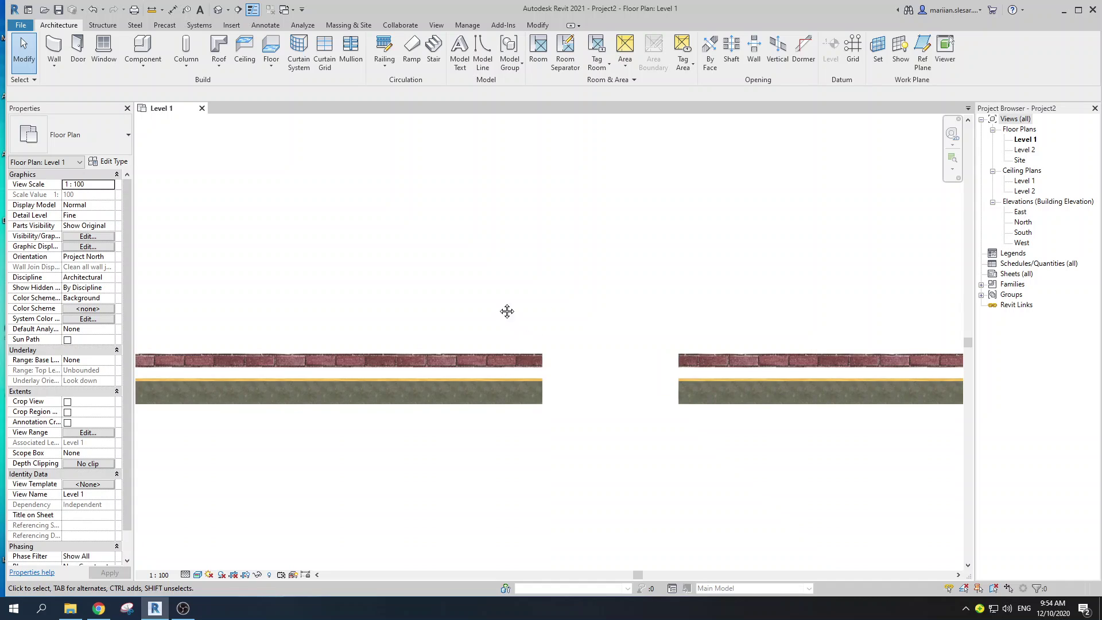
# Step: Open the layer structure of the brick wall's type for editing
pyautogui.scroll(1, 511, 325)
pyautogui.click(486, 370)
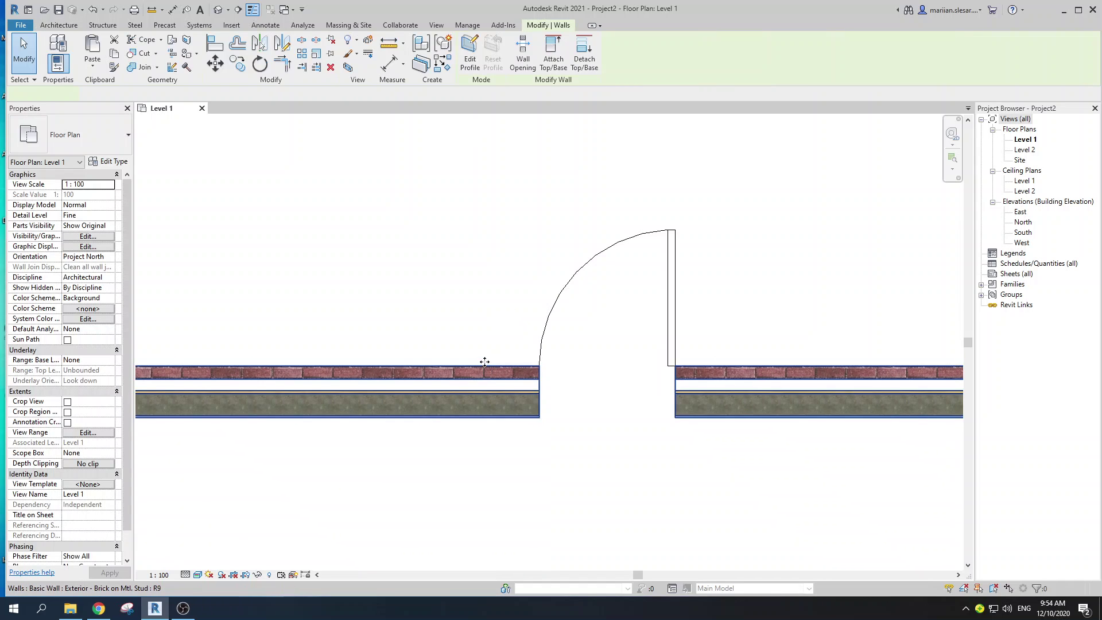
pyautogui.moveTo(448, 270); pyautogui.dragTo(497, 295, button='middle')
pyautogui.scroll(1, 496, 295)
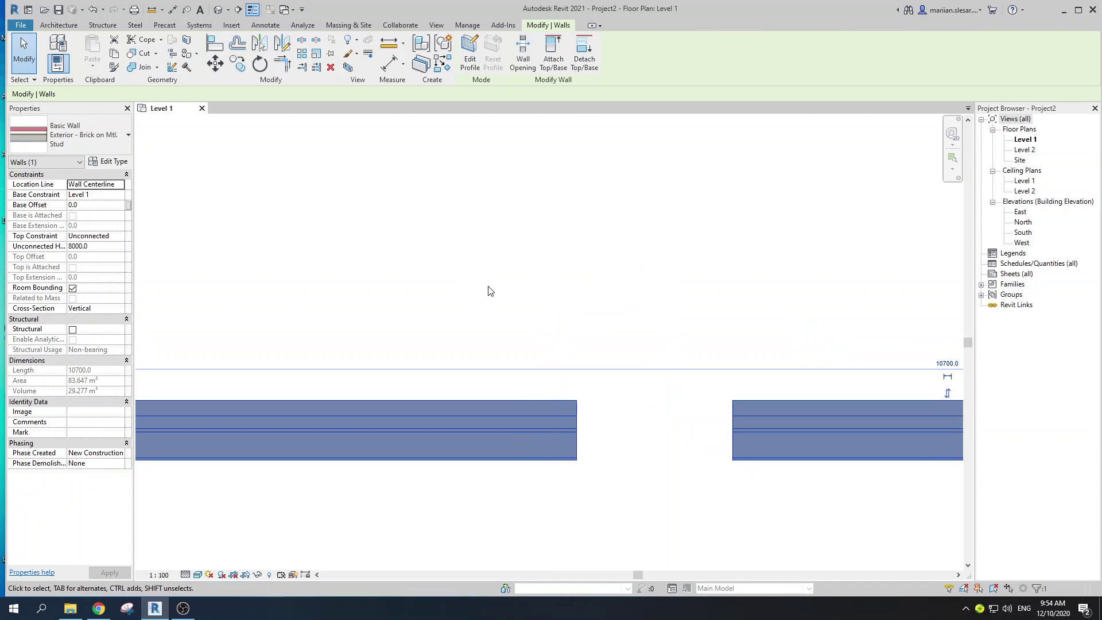
pyautogui.click(109, 162)
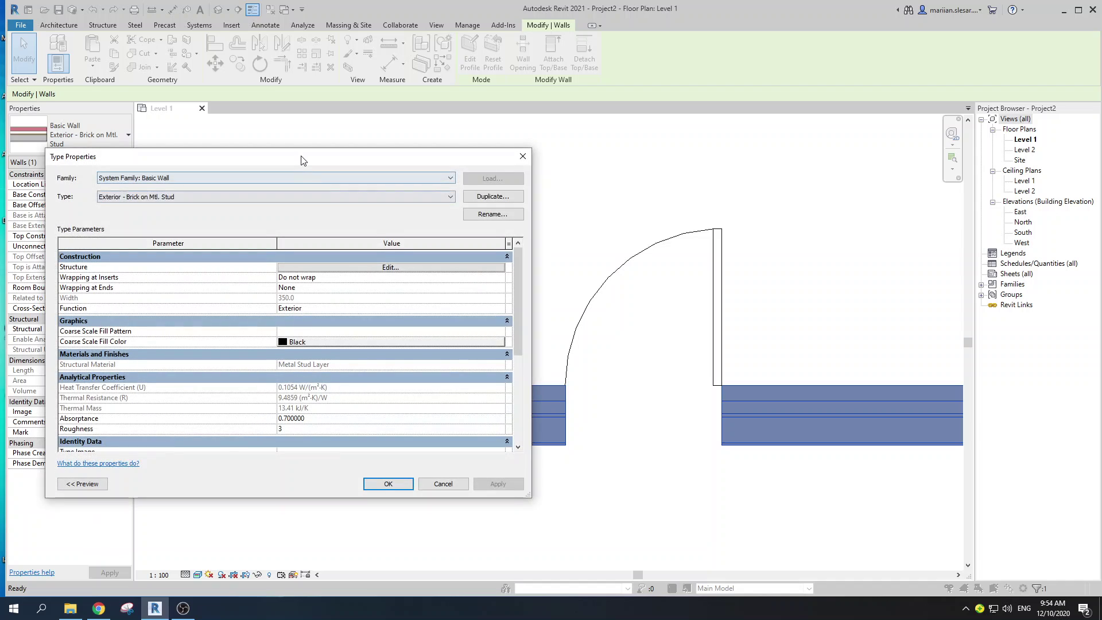
pyautogui.click(355, 266)
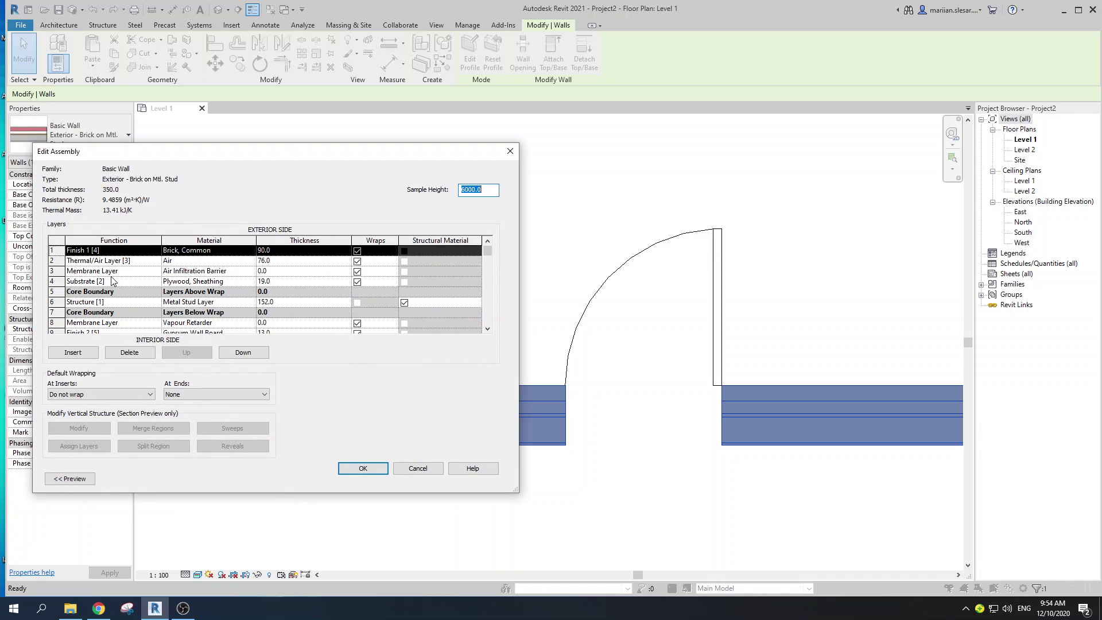
# Step: Review the functions and priority numbers of the wall type's layers, including Structure [1] and Substrate [2]
pyautogui.scroll(-1, 107, 296)
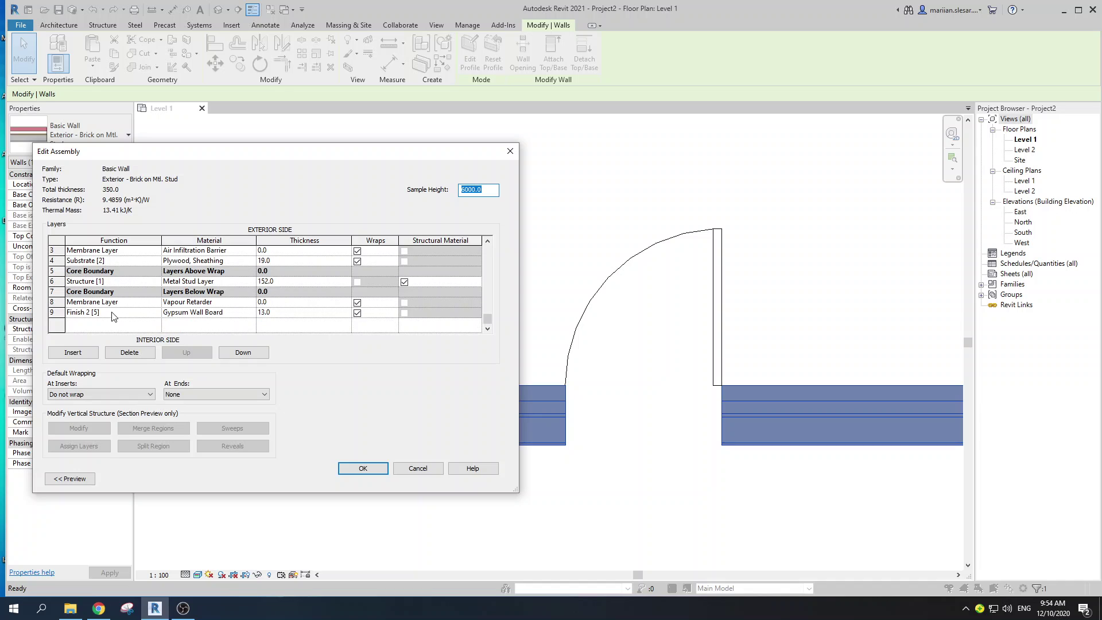
pyautogui.scroll(1, 103, 309)
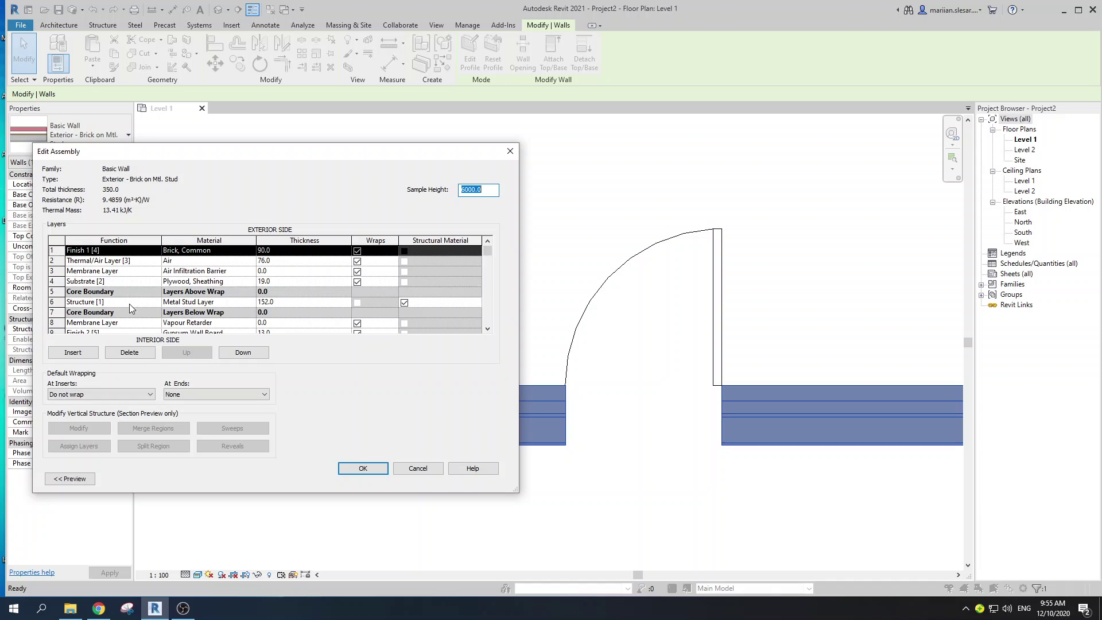
pyautogui.click(147, 305)
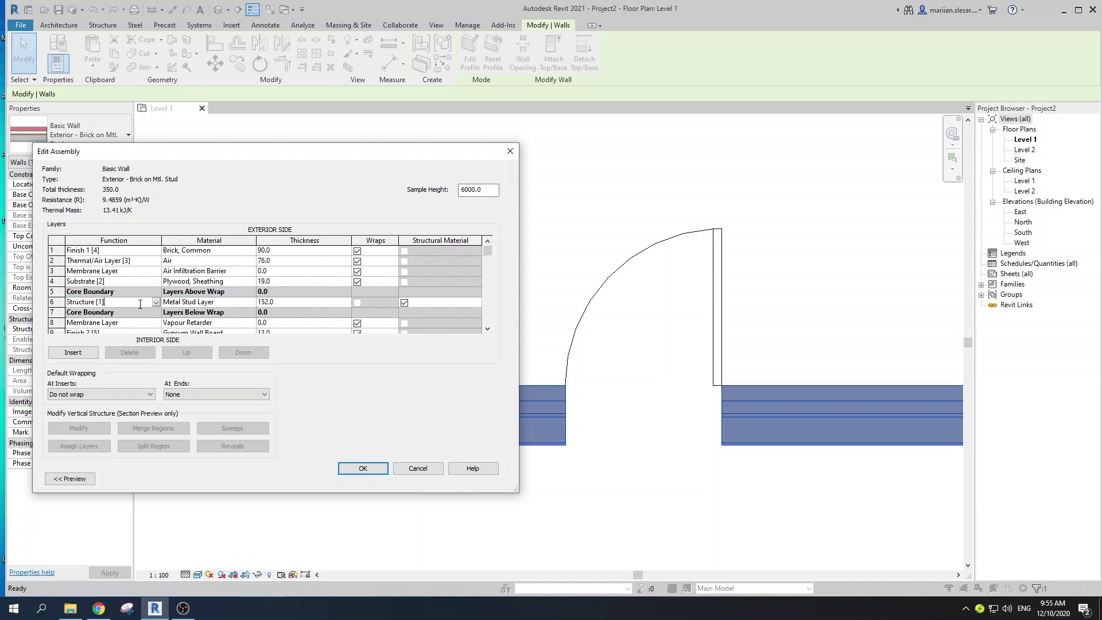
pyautogui.moveTo(108, 302); pyautogui.dragTo(97, 302)
pyautogui.click(118, 301)
pyautogui.click(113, 282)
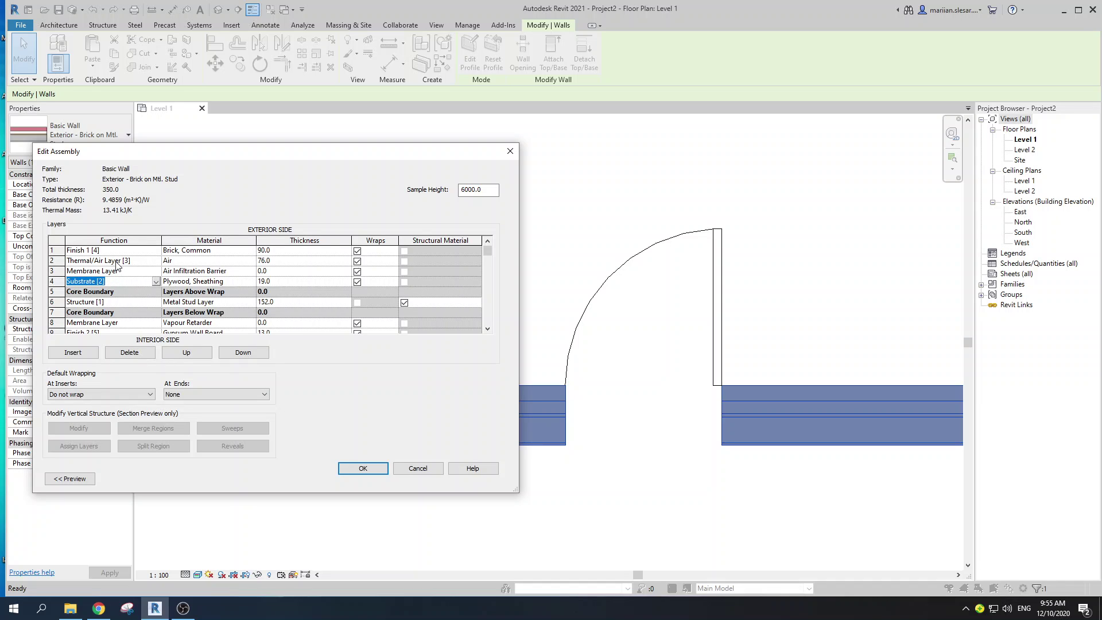
pyautogui.scroll(-1, 181, 275)
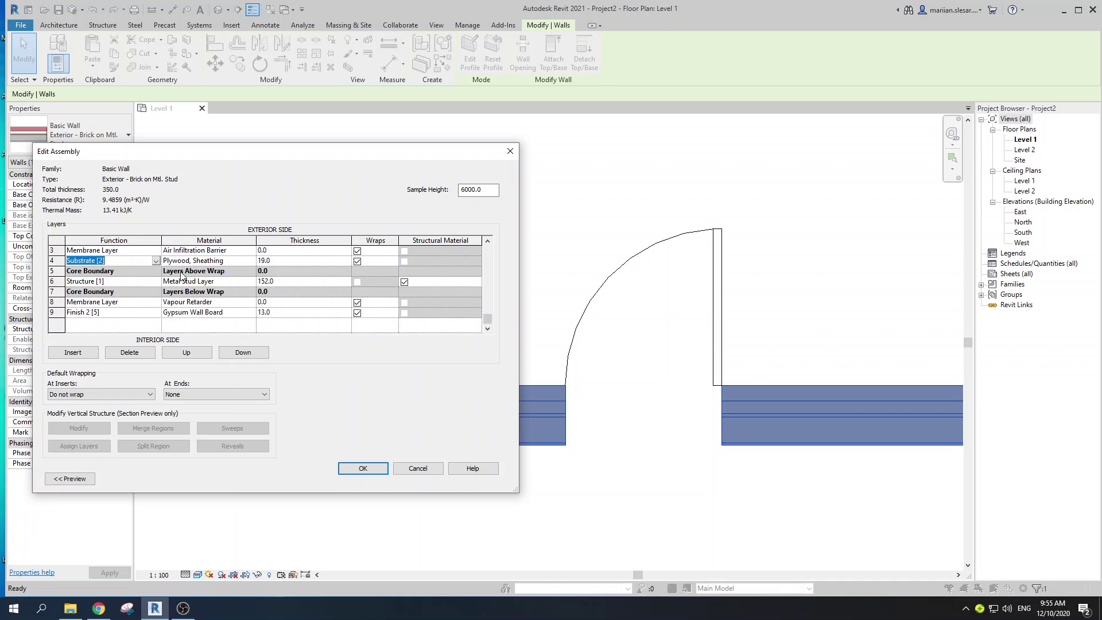
# Step: Review the materials of the wall type's layers, close the layer structure and inspect the layer ends at the door opening
pyautogui.scroll(1, 183, 276)
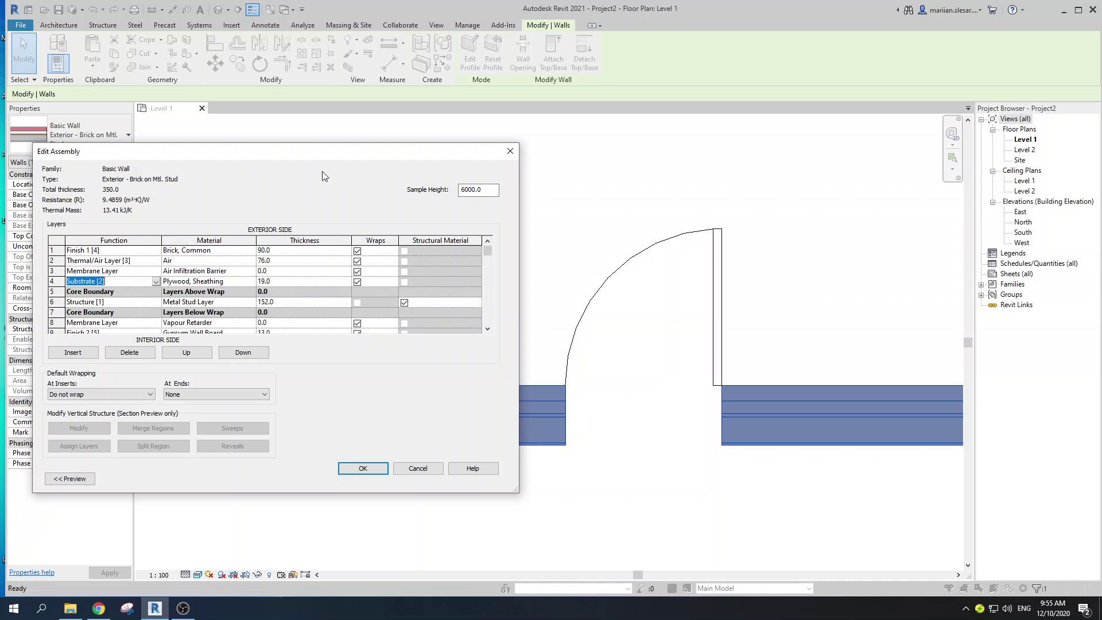
pyautogui.moveTo(327, 156); pyautogui.dragTo(337, 156)
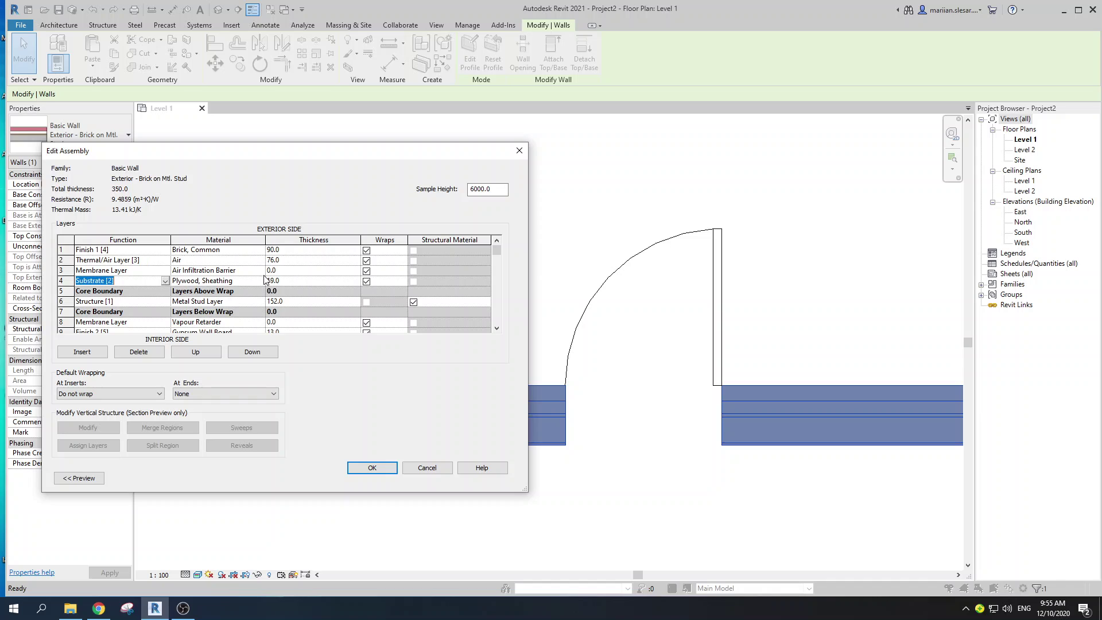
pyautogui.click(229, 250)
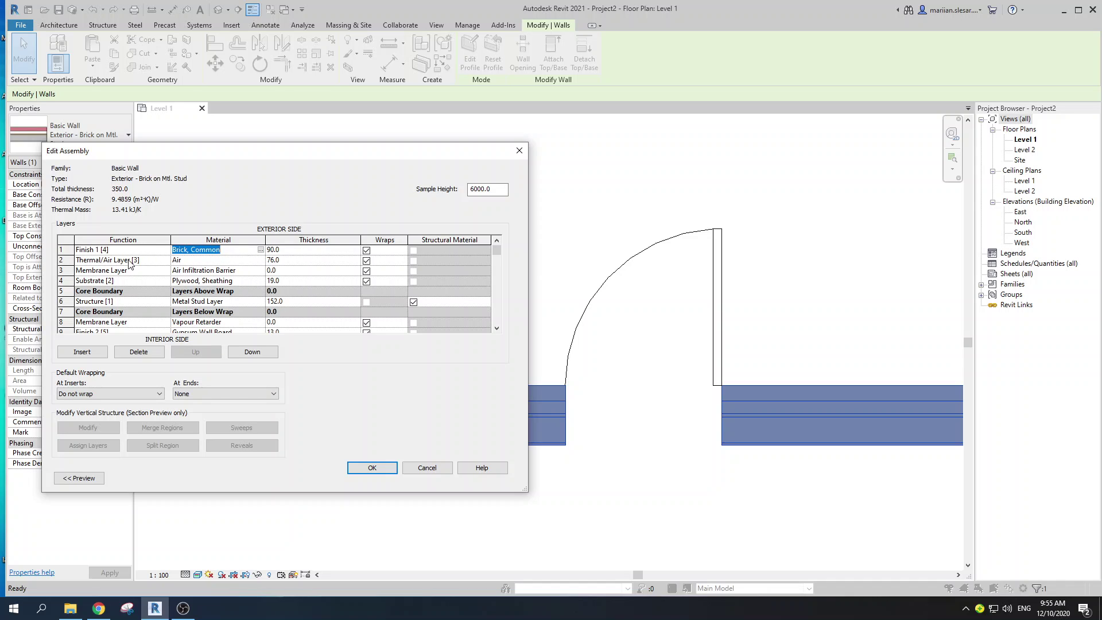
pyautogui.click(214, 261)
pyautogui.scroll(-2, 229, 286)
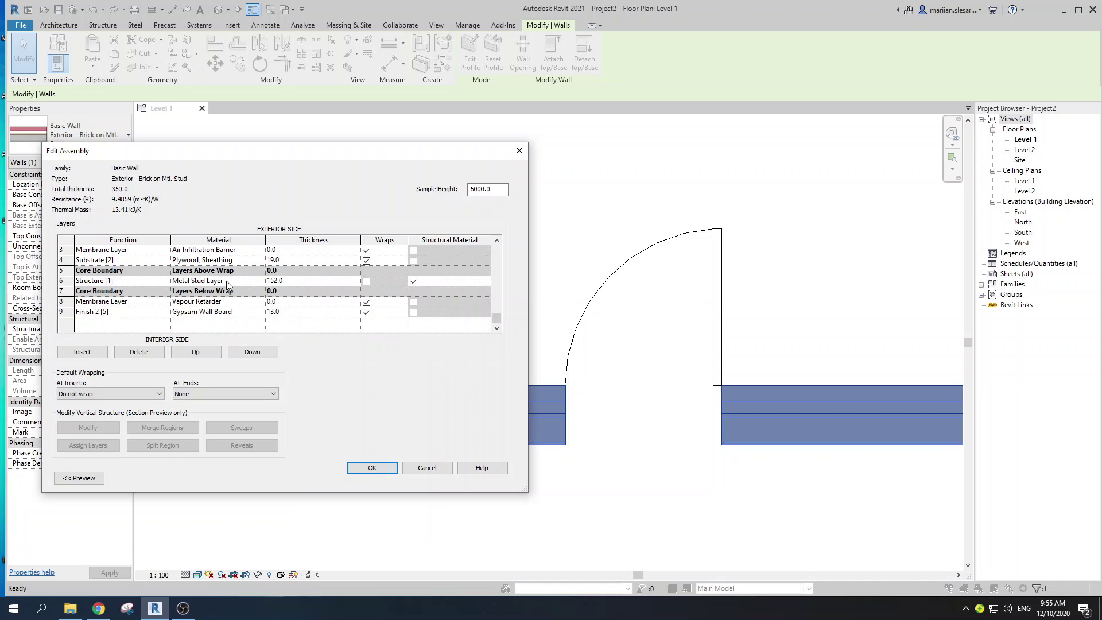
pyautogui.scroll(2, 235, 325)
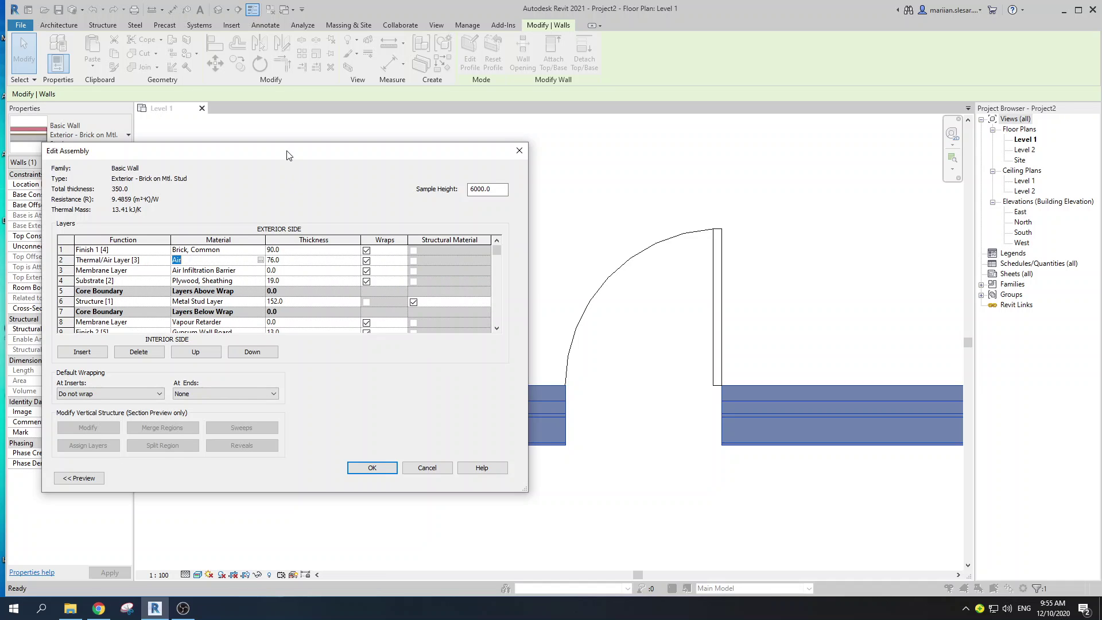
pyautogui.moveTo(289, 155); pyautogui.dragTo(264, 154)
pyautogui.click(352, 467)
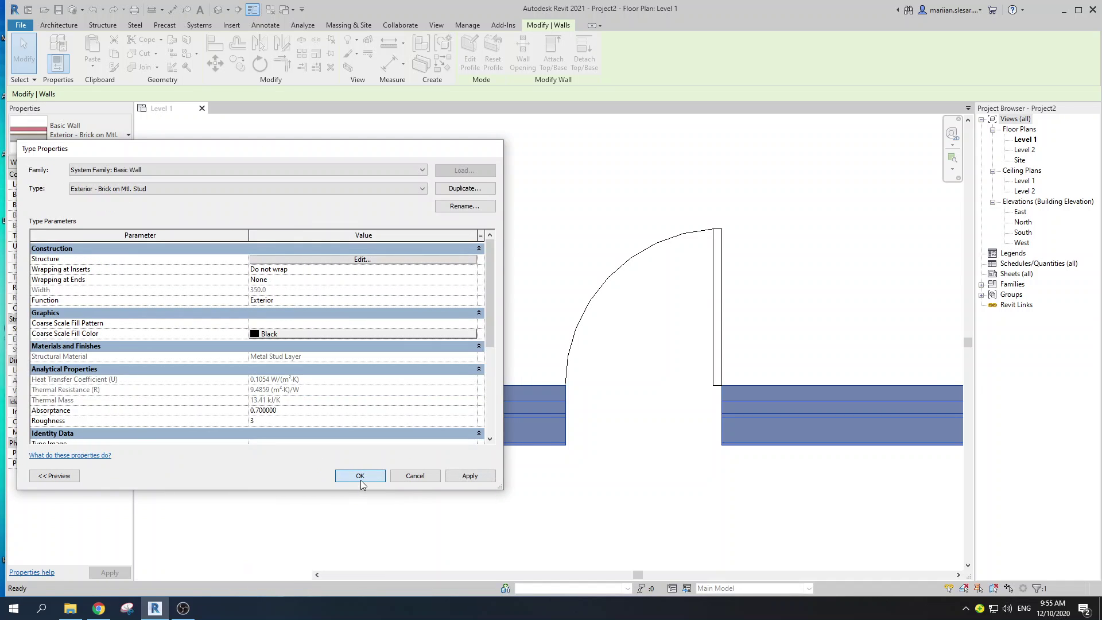
pyautogui.click(359, 472)
pyautogui.scroll(3, 549, 373)
pyautogui.press('Escape')
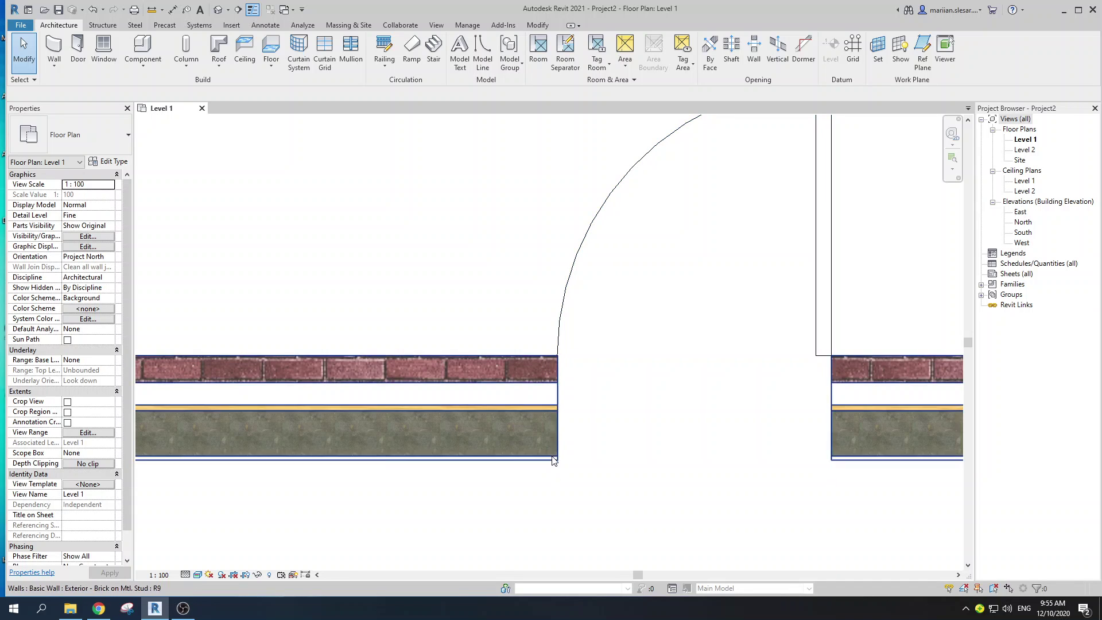
pyautogui.scroll(-3, 442, 308)
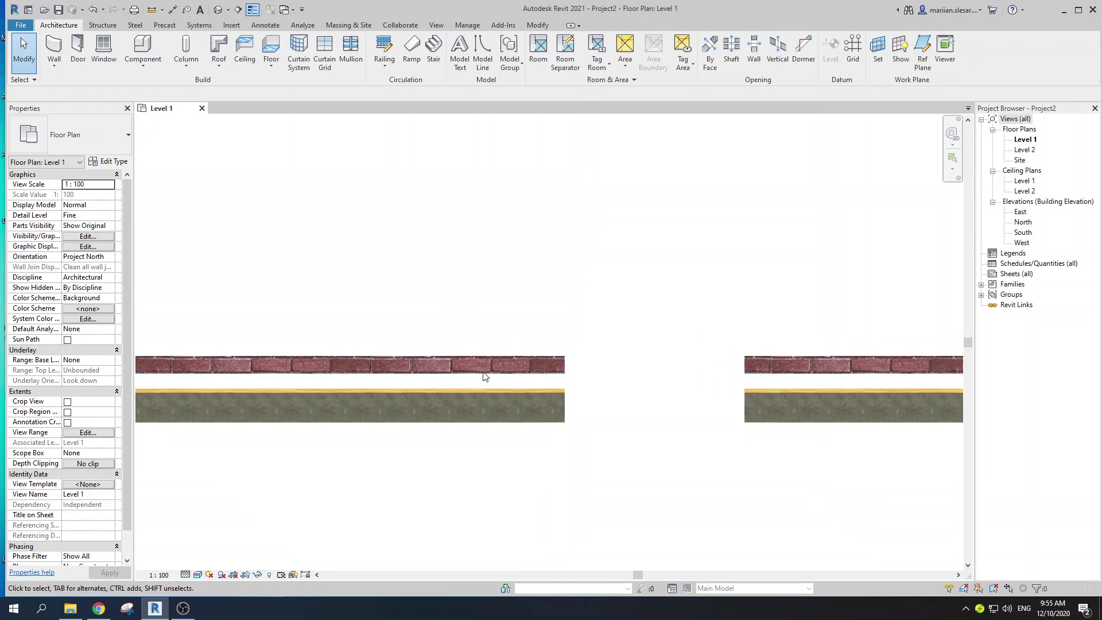
# Step: Turn off wrapping for the air, air infiltration barrier, plywood sheathing and vapour retarder layers in the brick wall type's structure
pyautogui.click(461, 359)
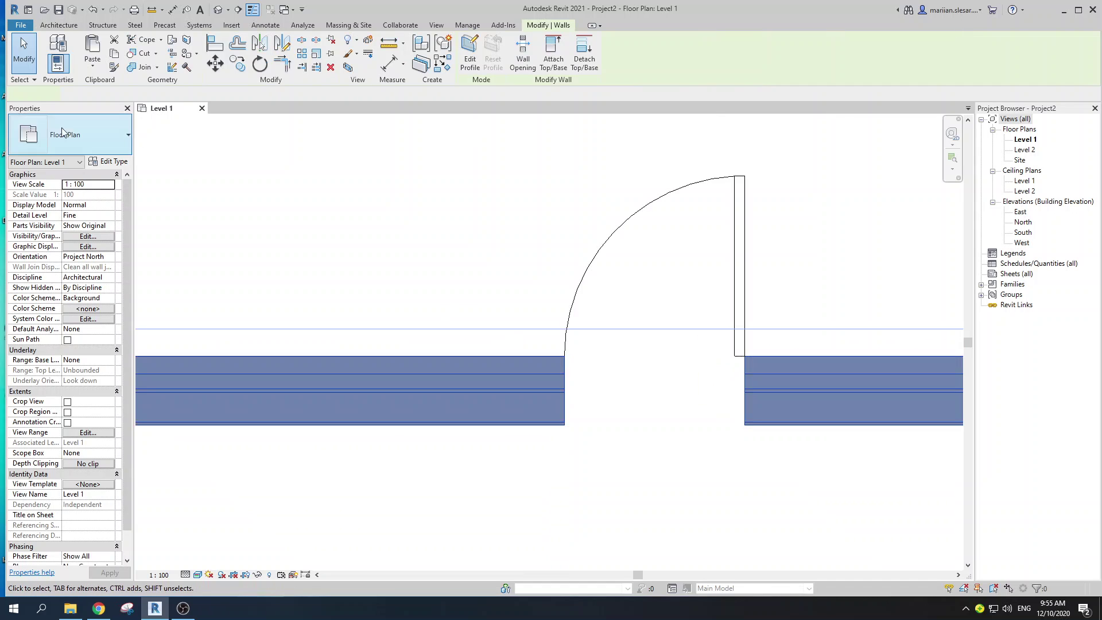
pyautogui.click(95, 164)
pyautogui.click(356, 266)
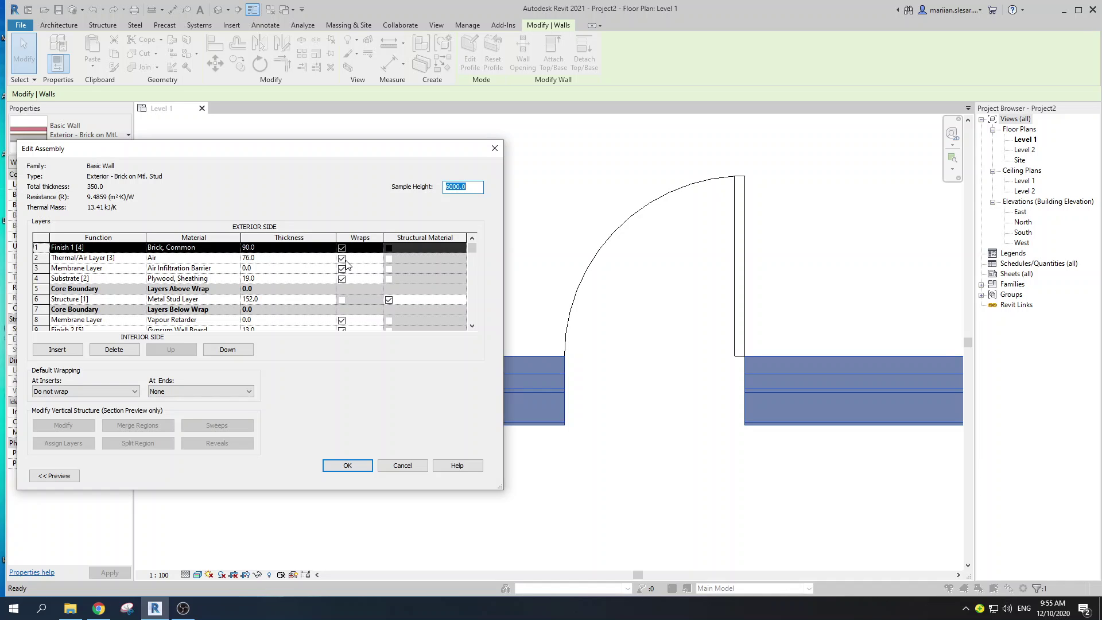
pyautogui.click(344, 259)
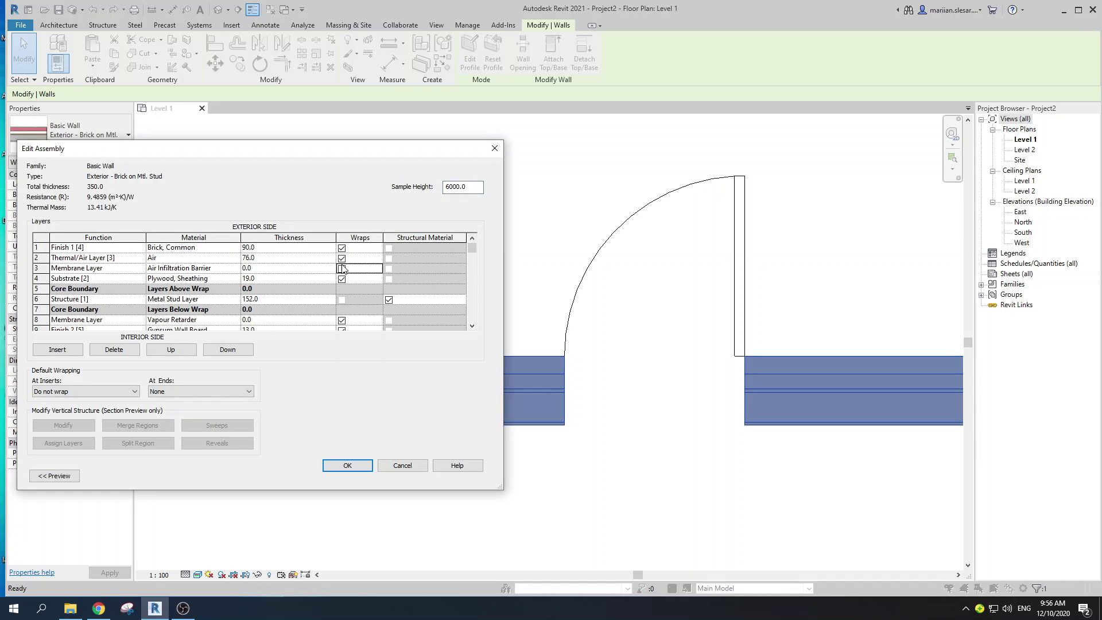
pyautogui.click(342, 269)
pyautogui.click(342, 259)
pyautogui.click(342, 279)
pyautogui.click(342, 320)
# Step: Review the wrap settings of the exterior and interior layers and the default wrapping options available at inserts
pyautogui.scroll(-1, 359, 277)
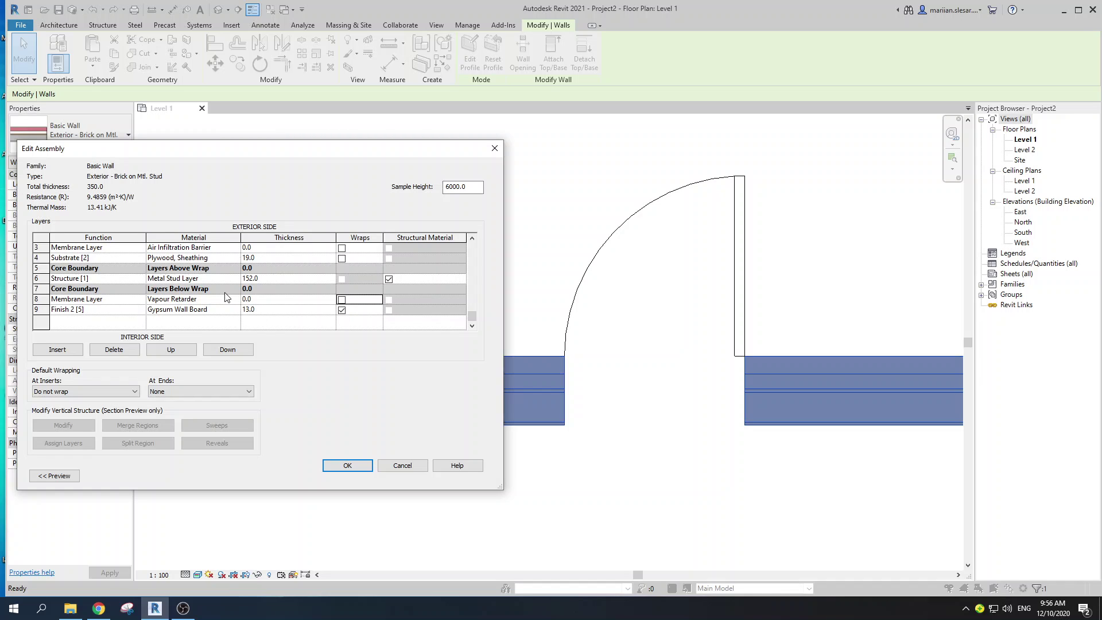
pyautogui.scroll(1, 270, 302)
pyautogui.scroll(-1, 266, 310)
pyautogui.scroll(1, 368, 296)
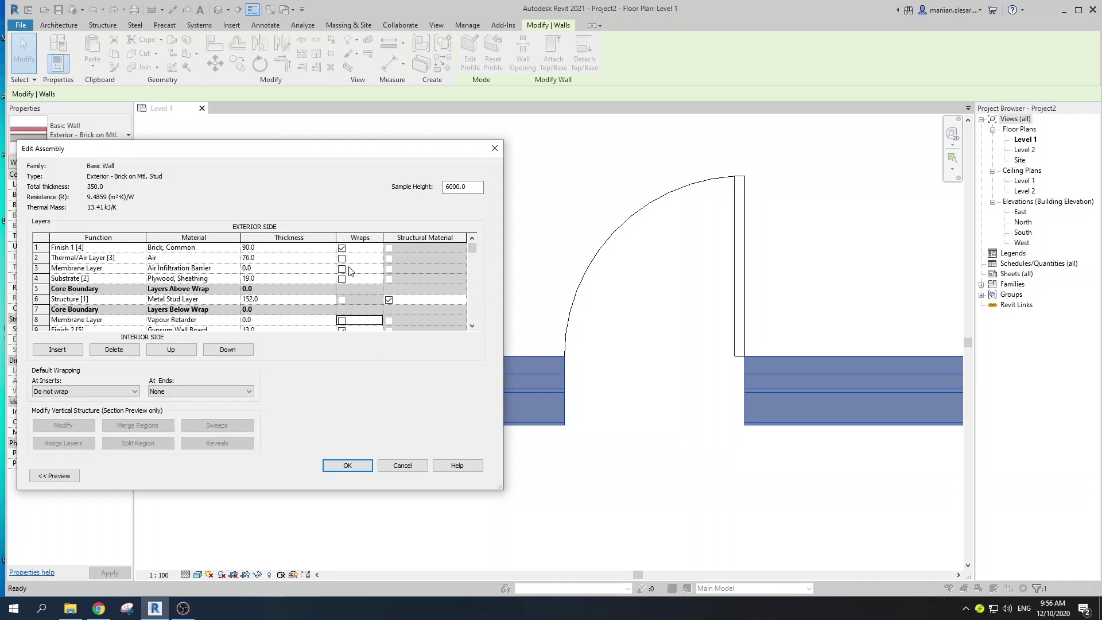
pyautogui.click(67, 248)
pyautogui.scroll(-1, 370, 250)
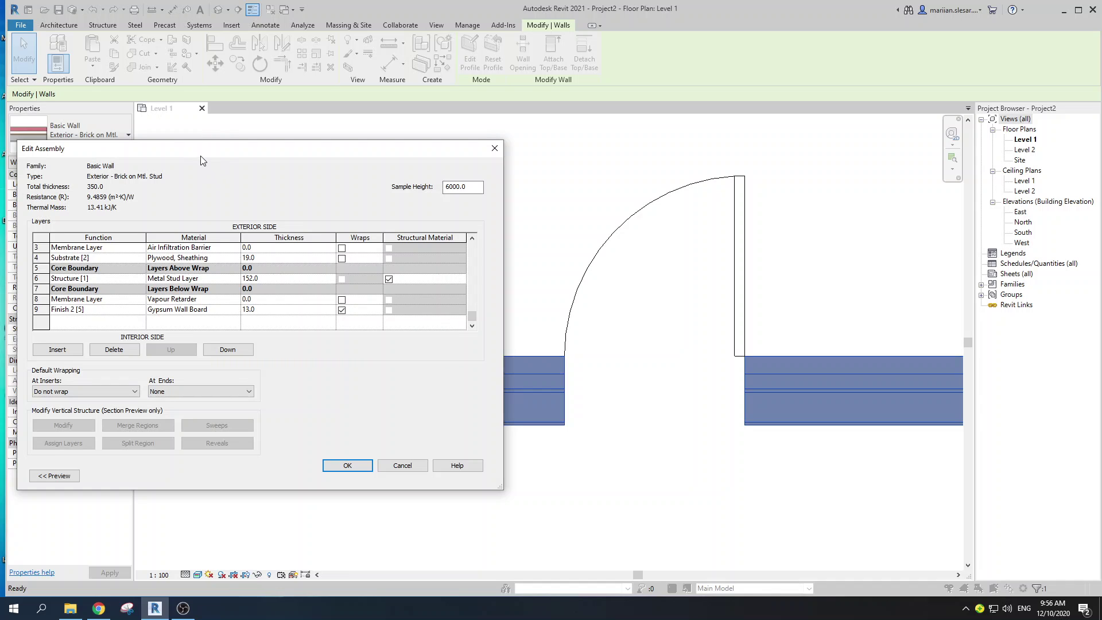
pyautogui.moveTo(204, 144); pyautogui.dragTo(381, 152)
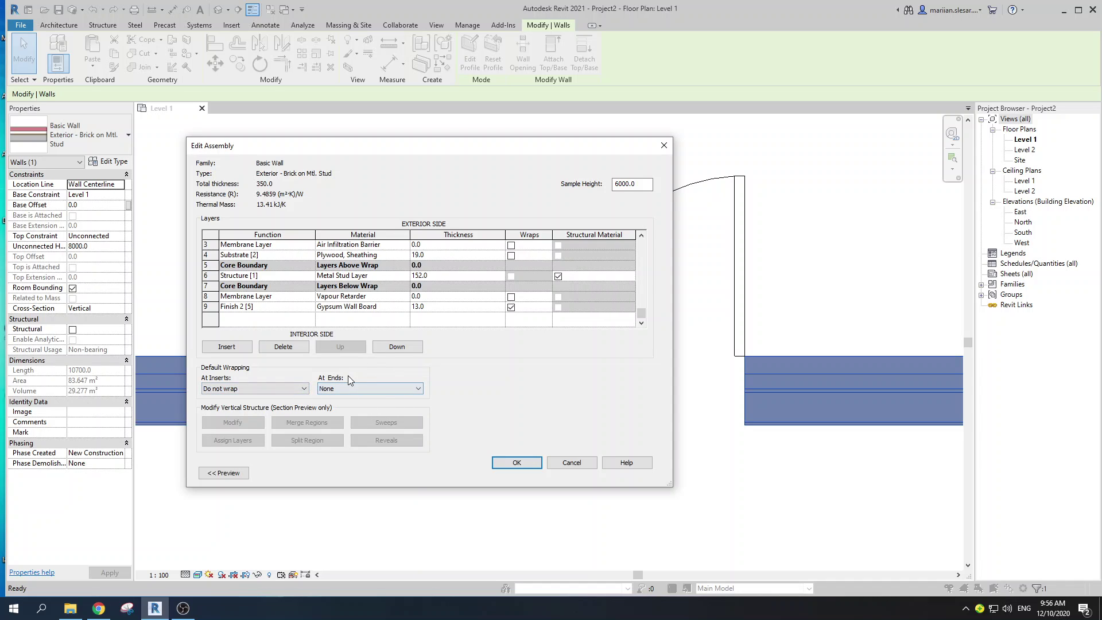
pyautogui.click(294, 389)
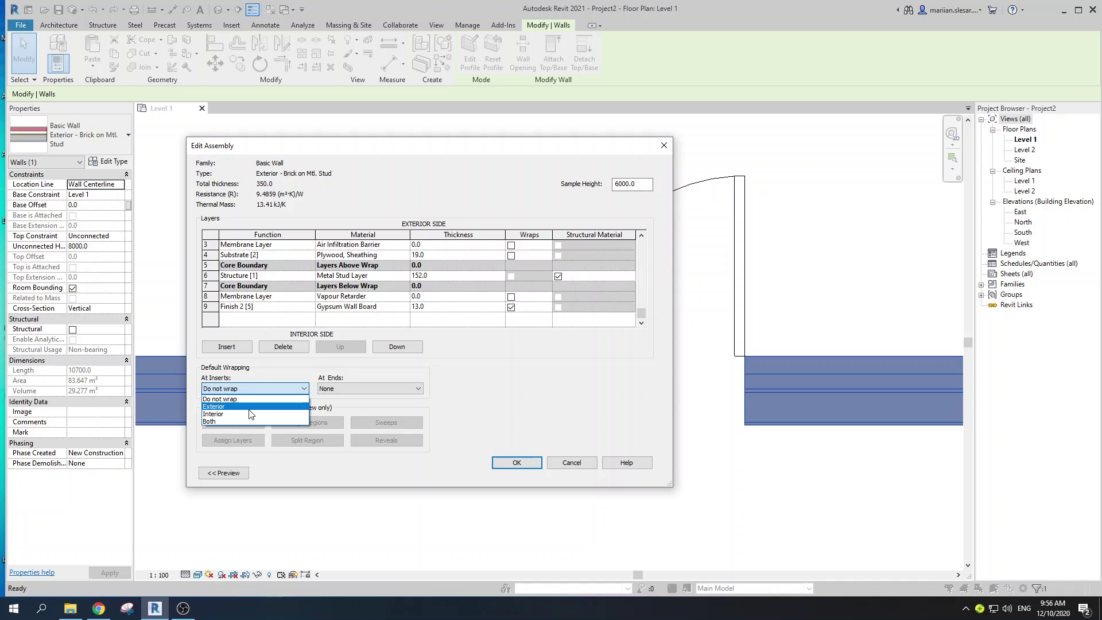
pyautogui.click(274, 391)
pyautogui.scroll(1, 425, 274)
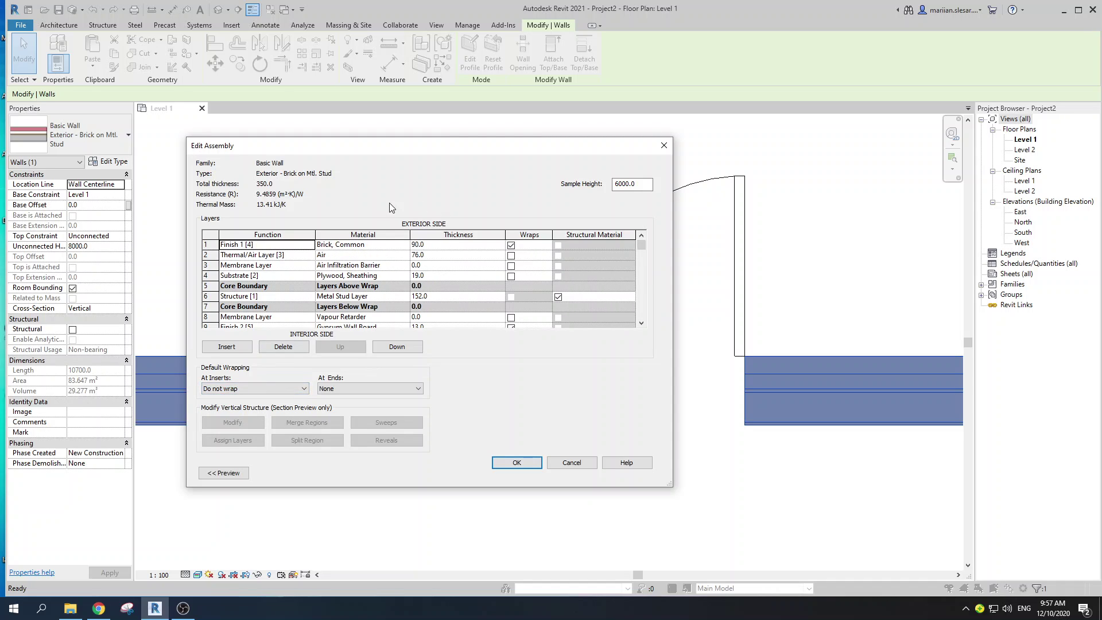
pyautogui.scroll(-1, 308, 301)
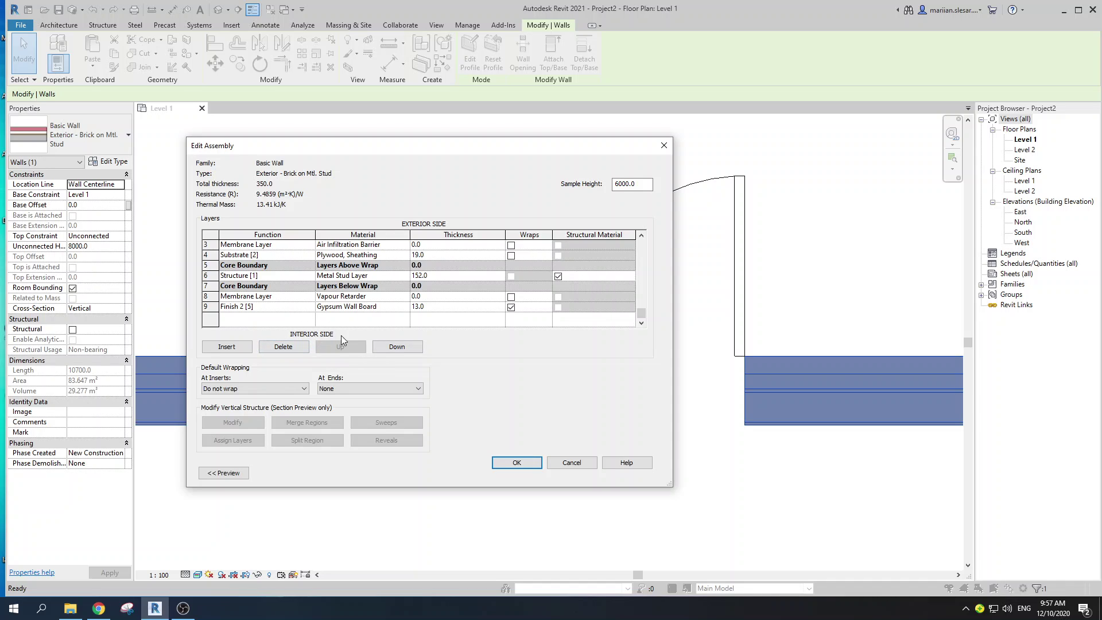
pyautogui.scroll(1, 351, 268)
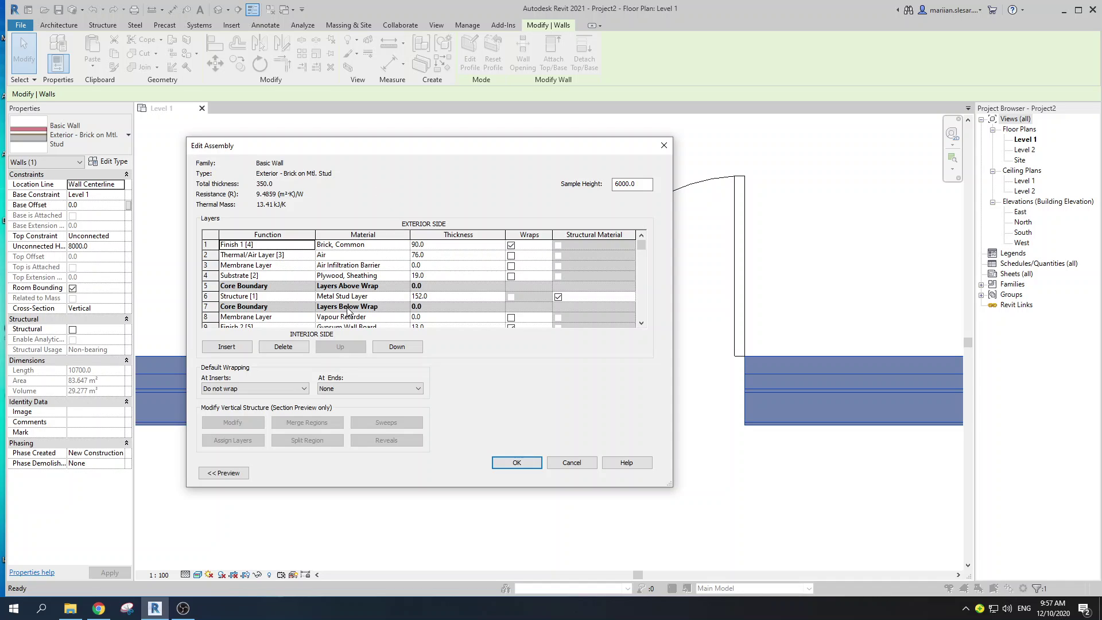
pyautogui.click(286, 385)
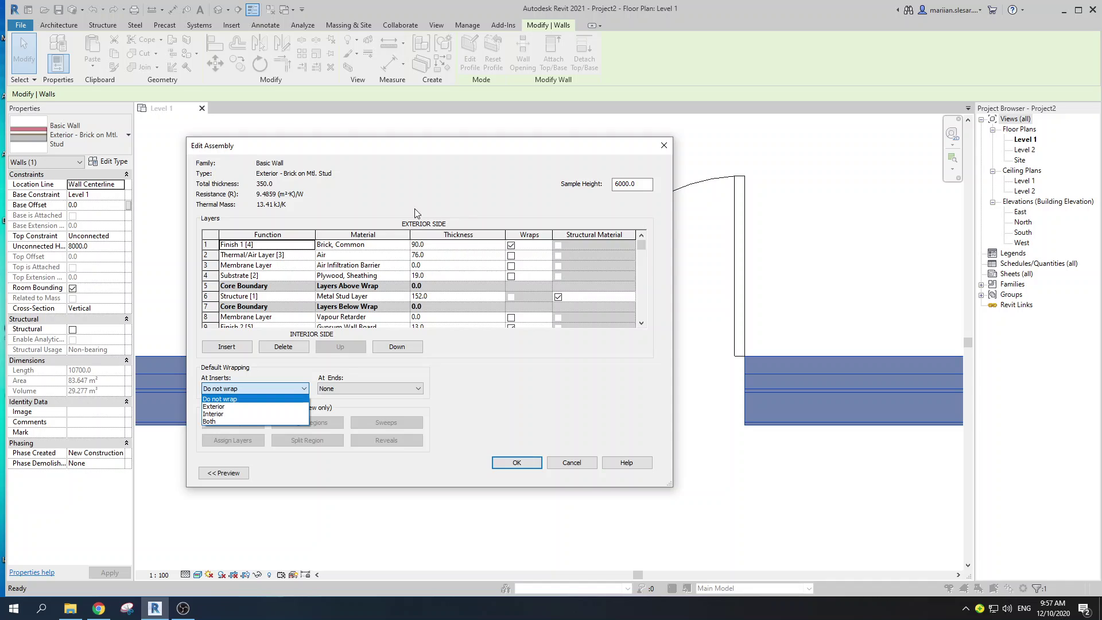
pyautogui.click(451, 221)
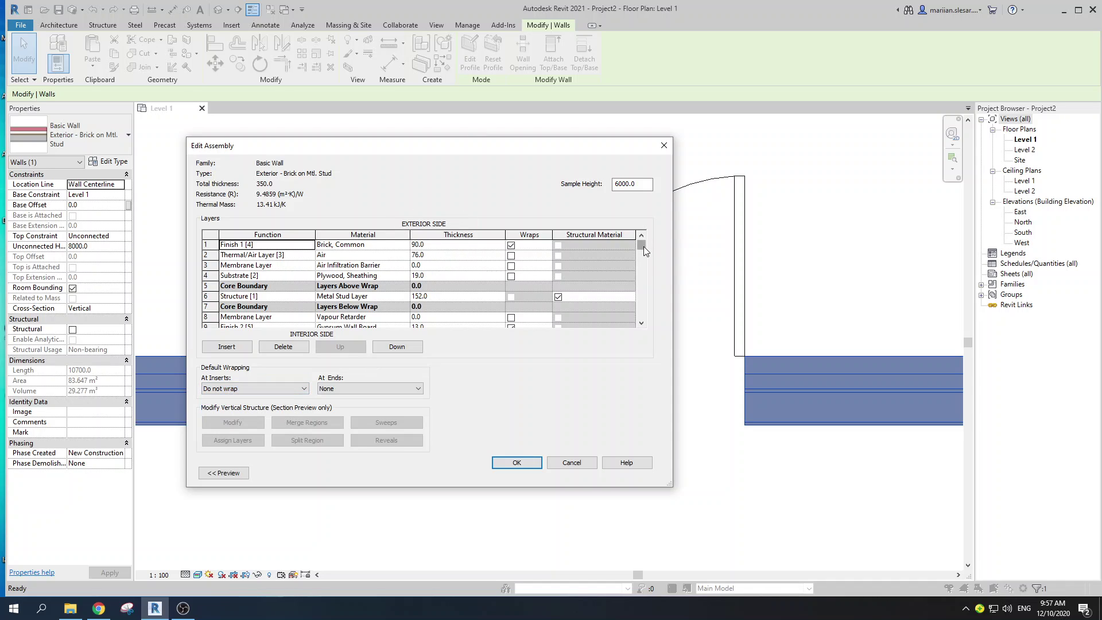
# Step: Check the Gypsum Wall Board layer, set the default wrapping at inserts to Both and apply the wall type changes
pyautogui.moveTo(642, 245); pyautogui.dragTo(642, 314)
pyautogui.click(389, 311)
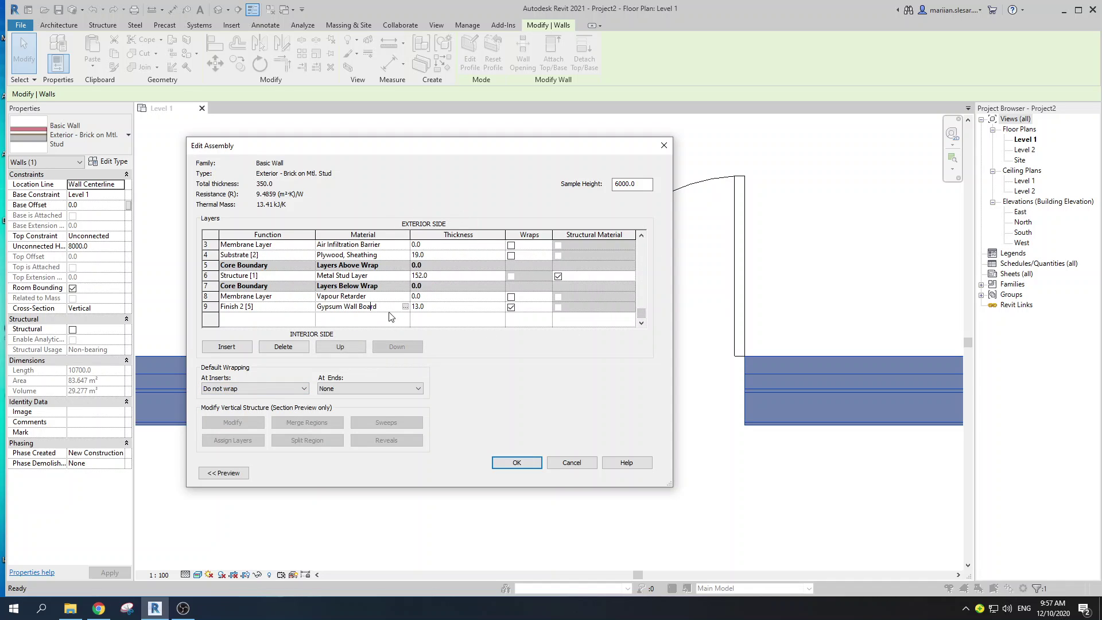
pyautogui.click(264, 387)
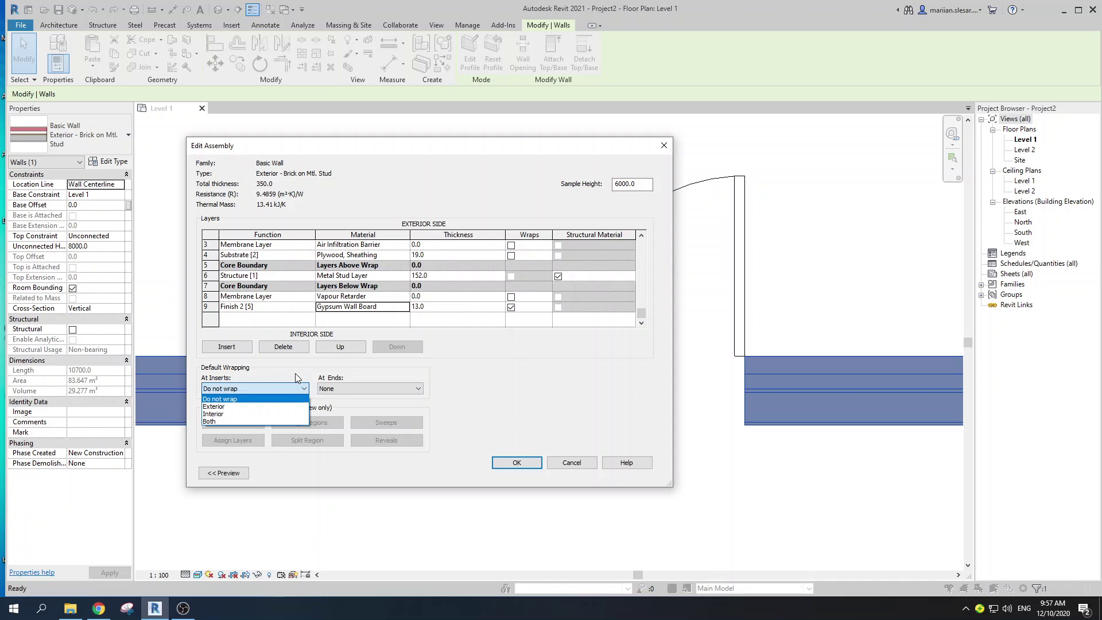
pyautogui.click(215, 421)
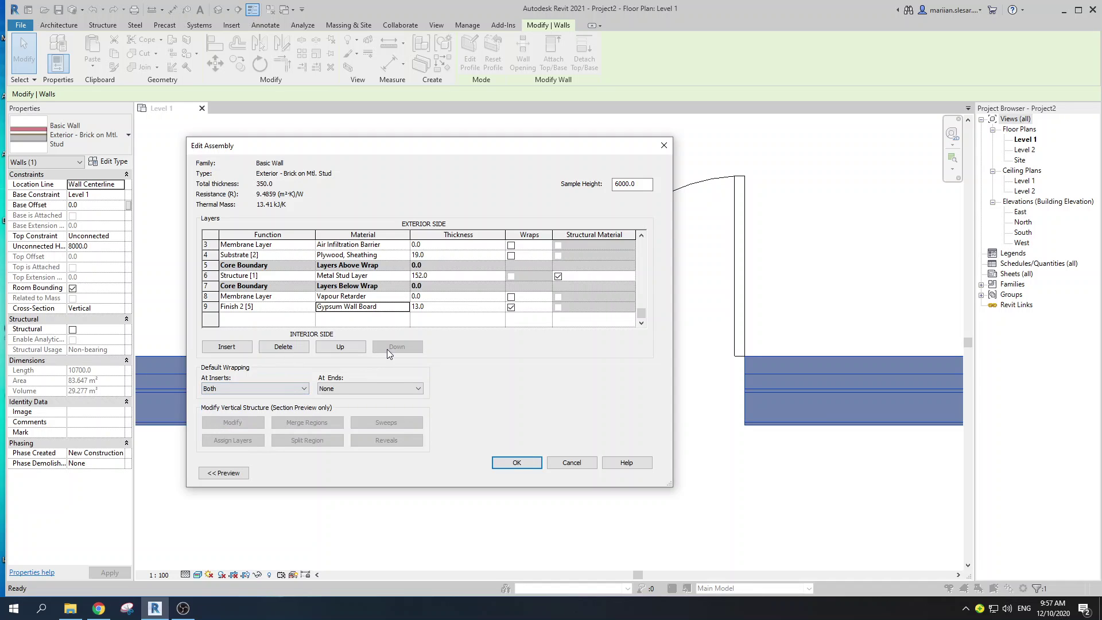
pyautogui.click(522, 470)
pyautogui.click(532, 476)
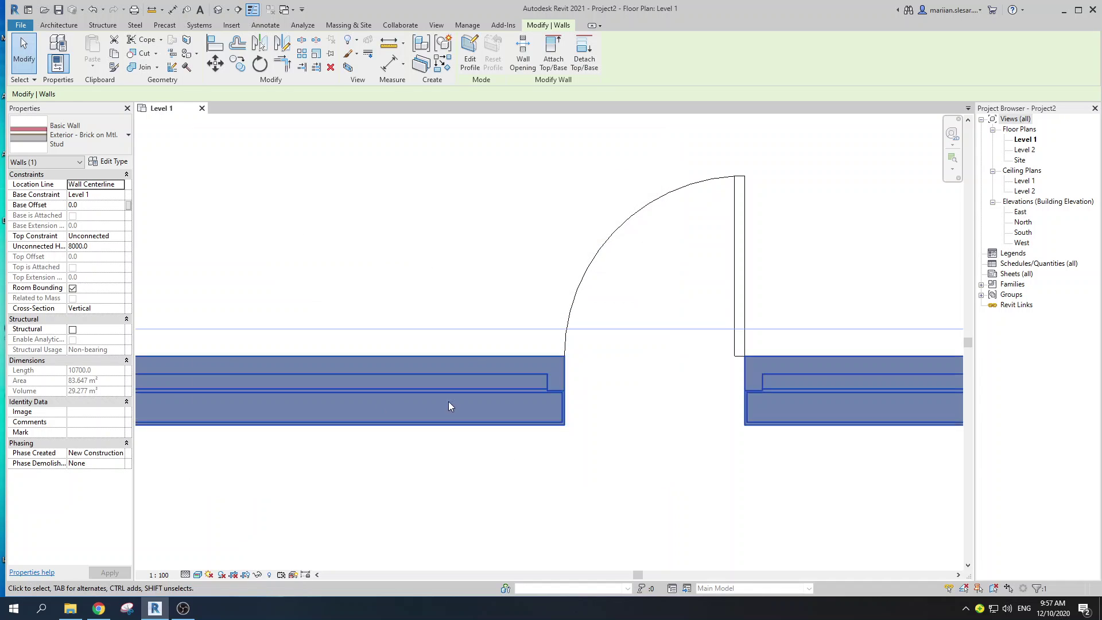
# Step: Examine how the wall's exterior brick and interior finish layers wrap around the other layers at the door opening
pyautogui.click(576, 389)
pyautogui.scroll(3, 556, 377)
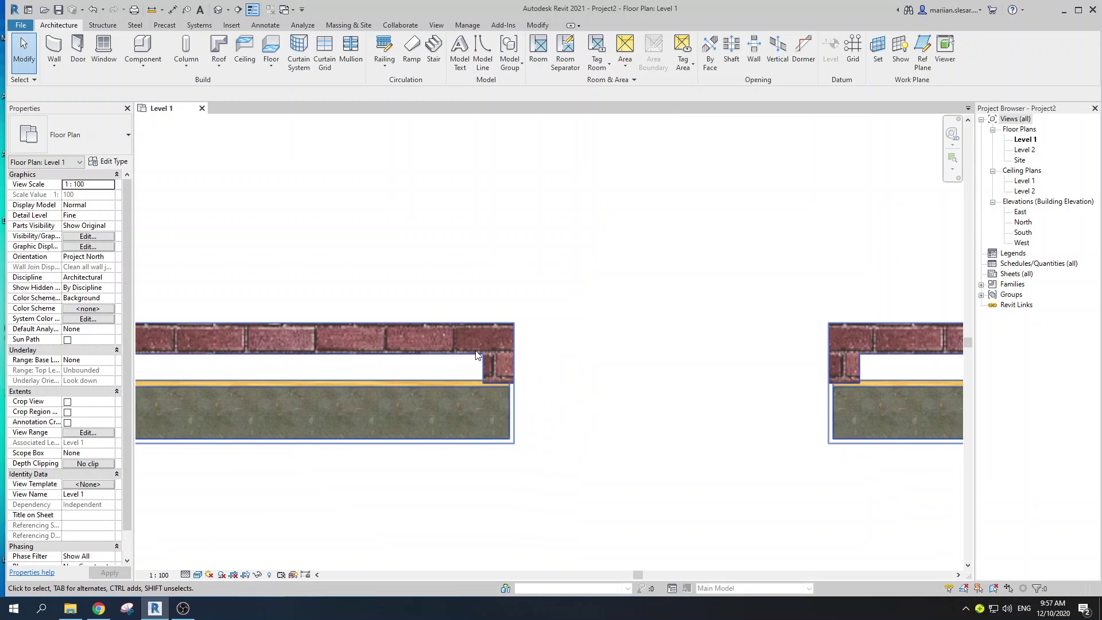
pyautogui.scroll(1, 476, 356)
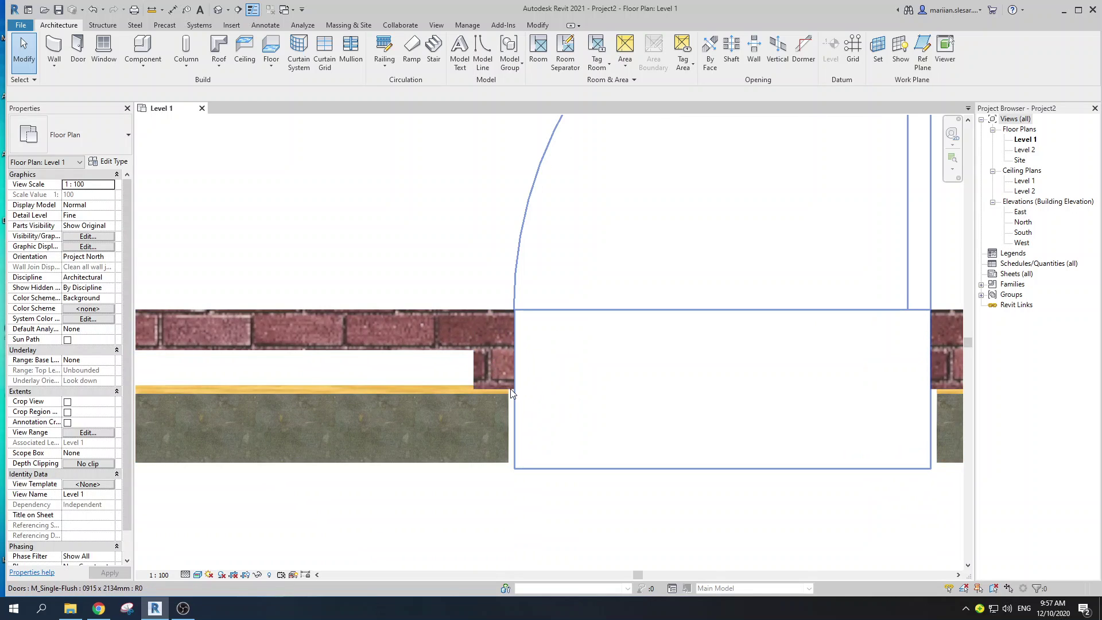
pyautogui.scroll(-2, 454, 344)
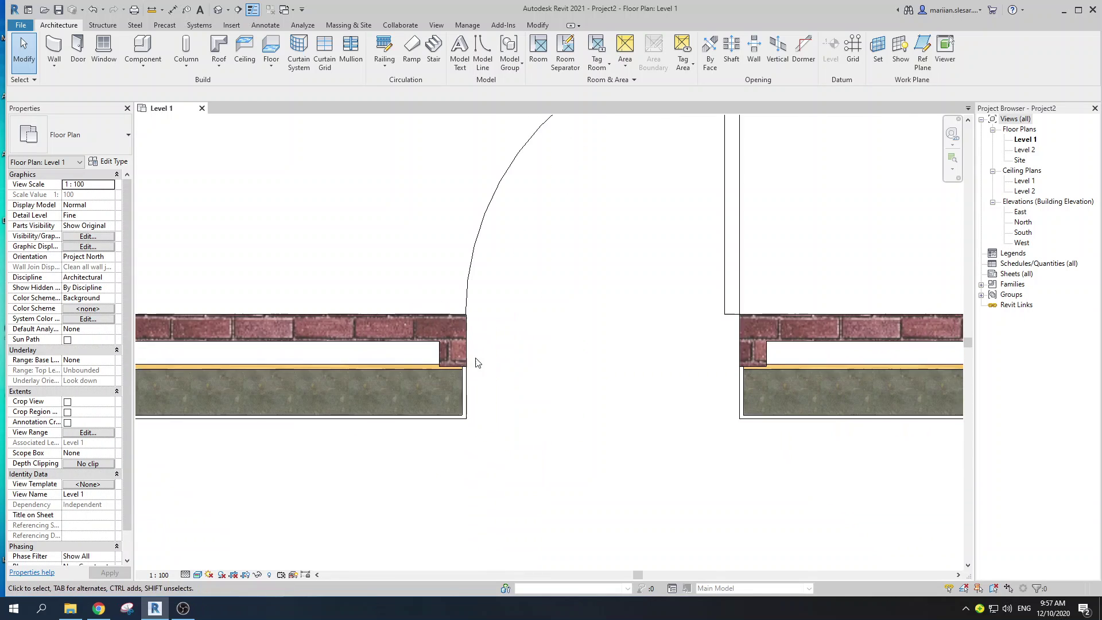
pyautogui.scroll(1, 379, 306)
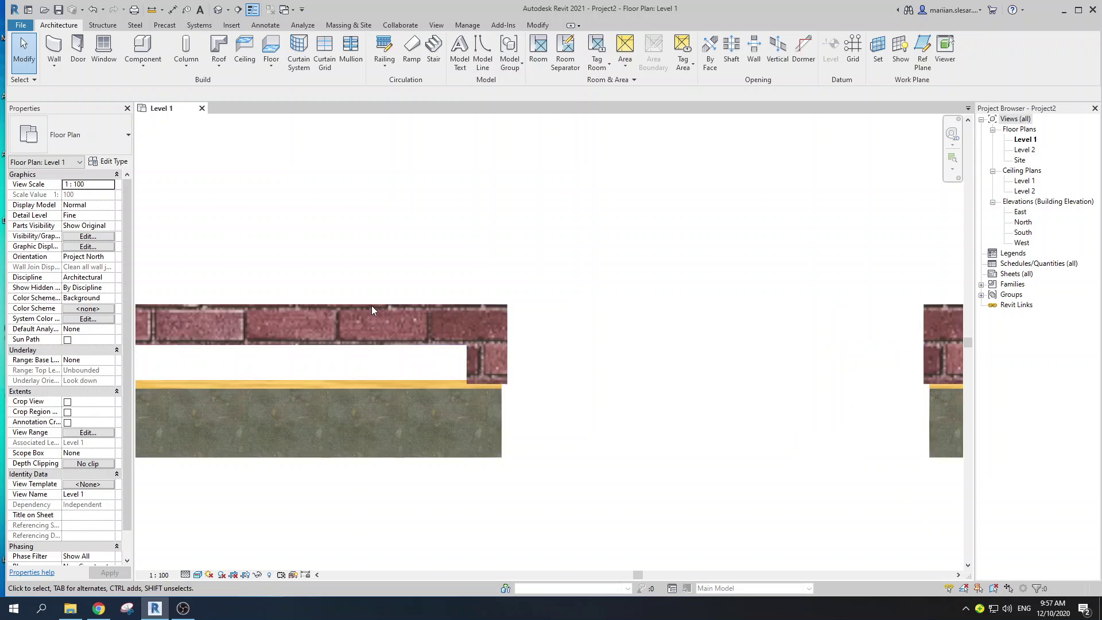
pyautogui.click(371, 306)
pyautogui.scroll(-1, 402, 287)
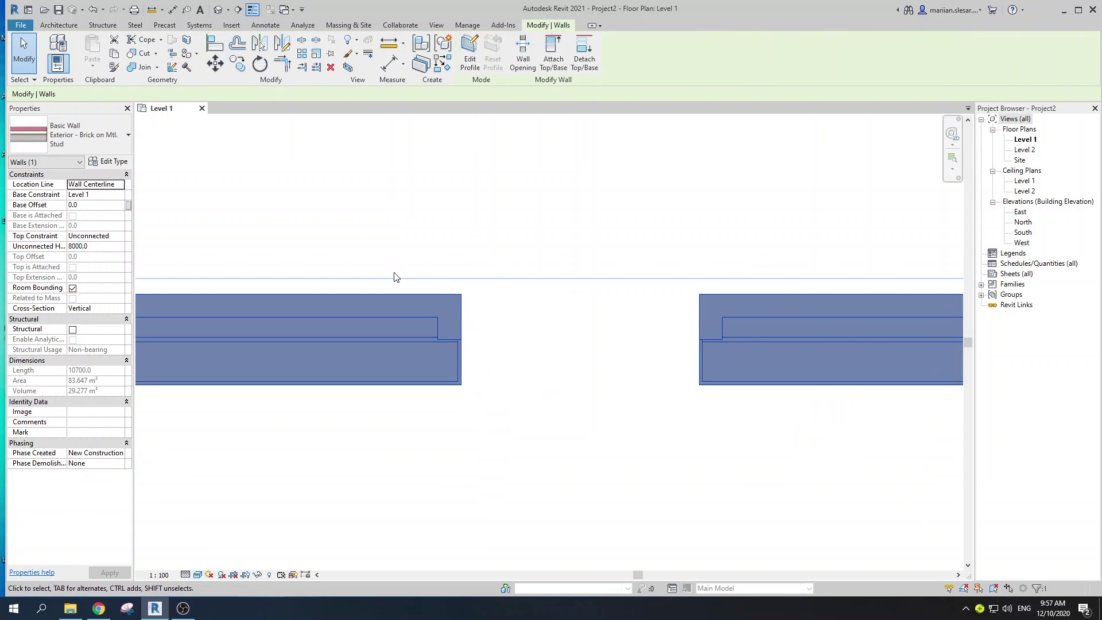
pyautogui.moveTo(394, 275); pyautogui.dragTo(411, 300, button='middle')
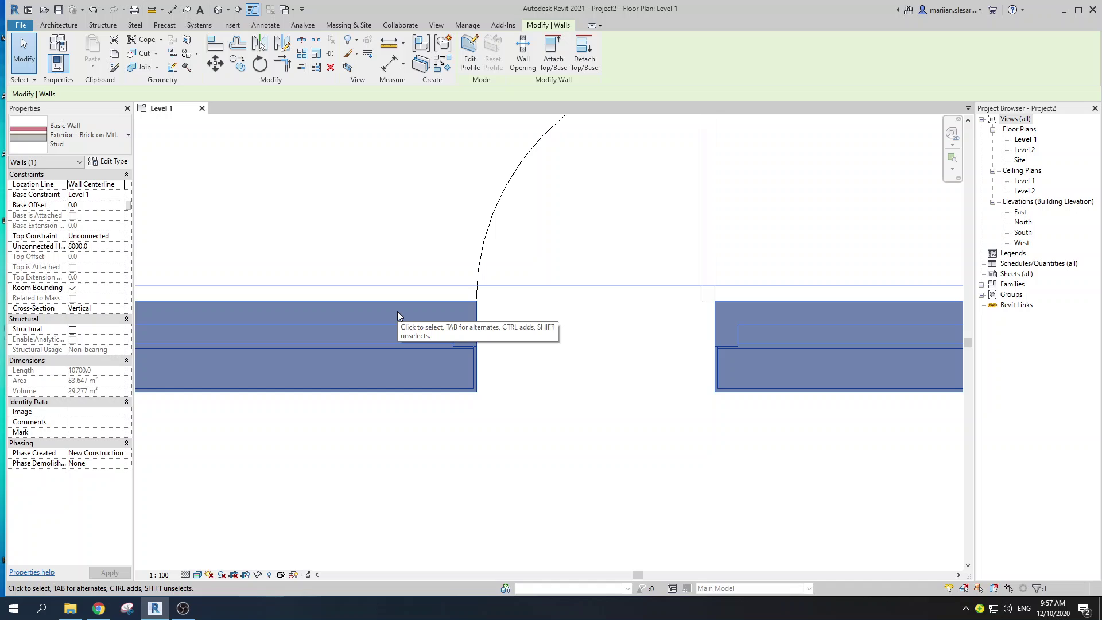
pyautogui.scroll(2, 467, 364)
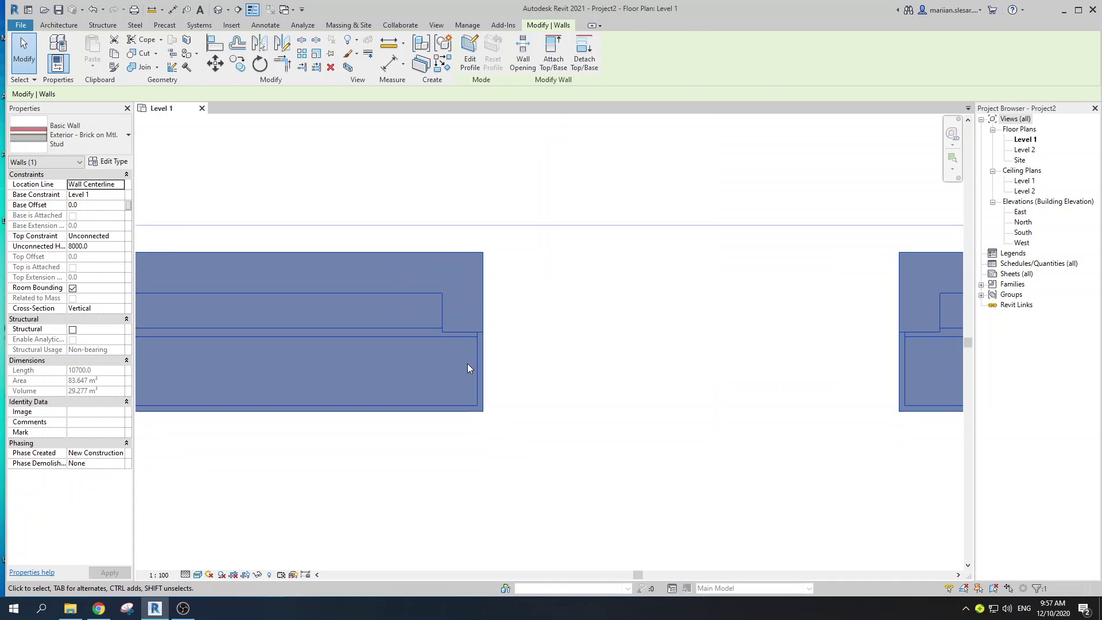
pyautogui.press('Escape')
pyautogui.moveTo(467, 345); pyautogui.dragTo(453, 334, button='middle')
pyautogui.scroll(1, 457, 329)
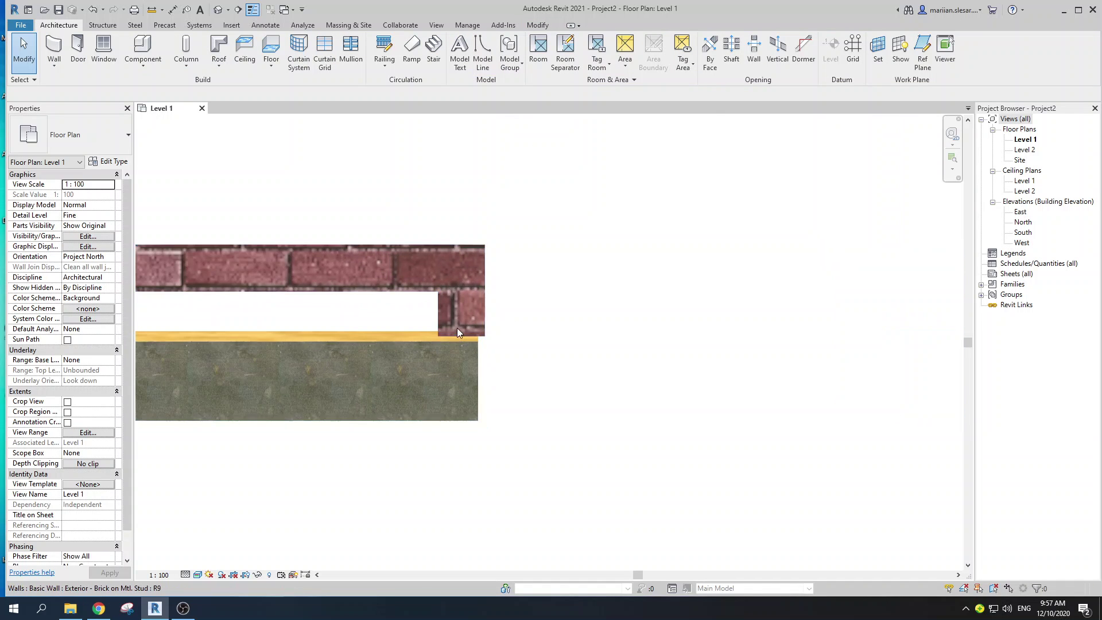
pyautogui.scroll(1, 431, 339)
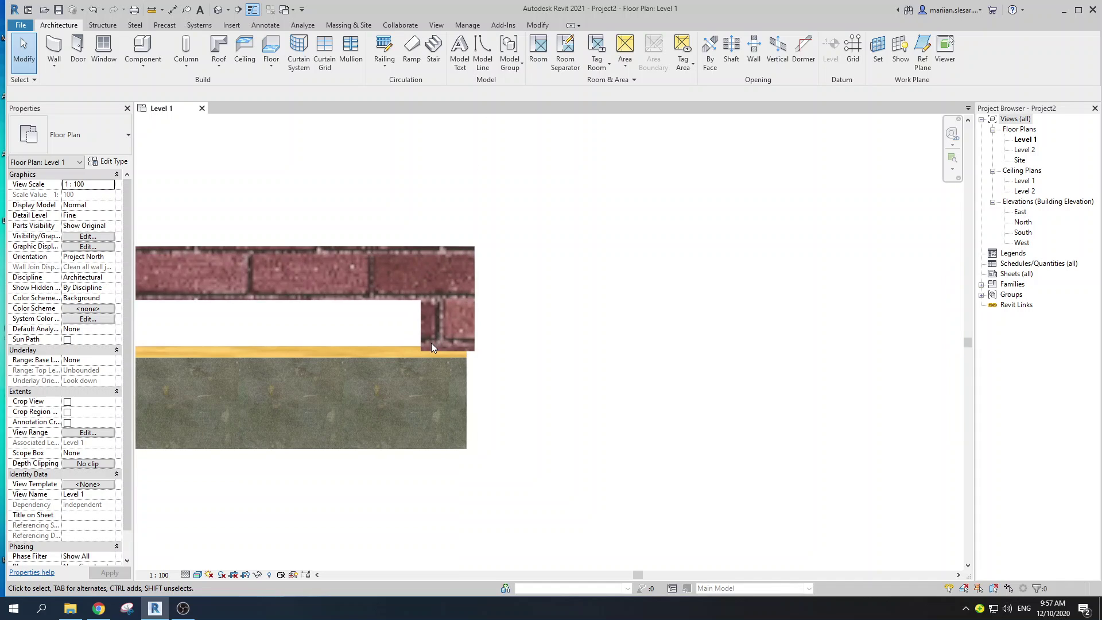
pyautogui.scroll(1, 419, 349)
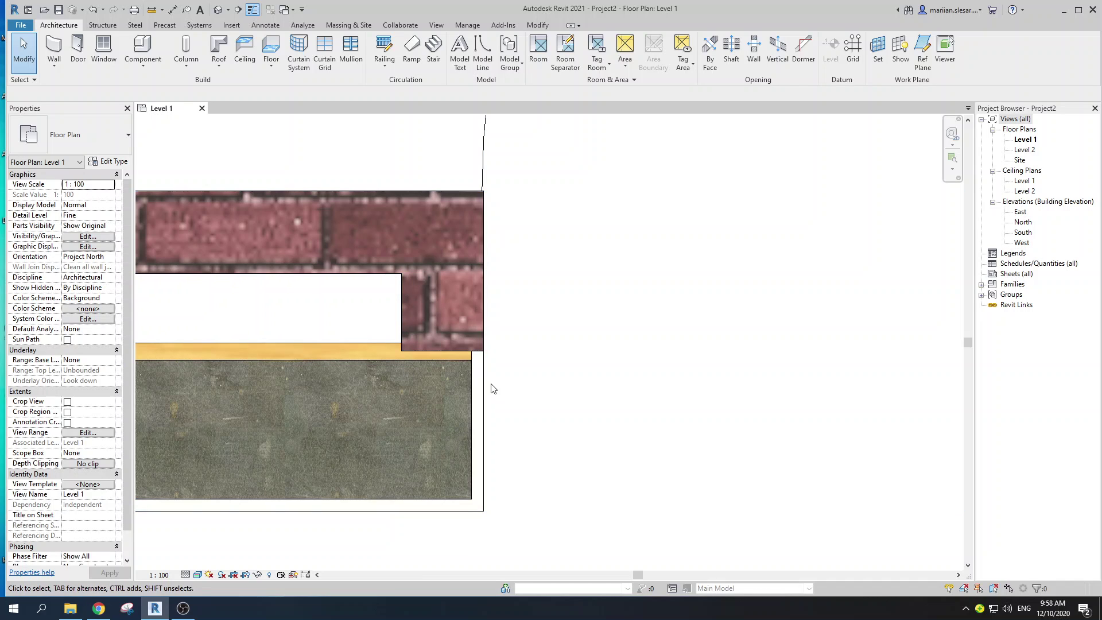
# Step: Inspect where the wrapped brick and interior finish layers meet at the door jamb in the Level 1 plan
pyautogui.scroll(2, 477, 359)
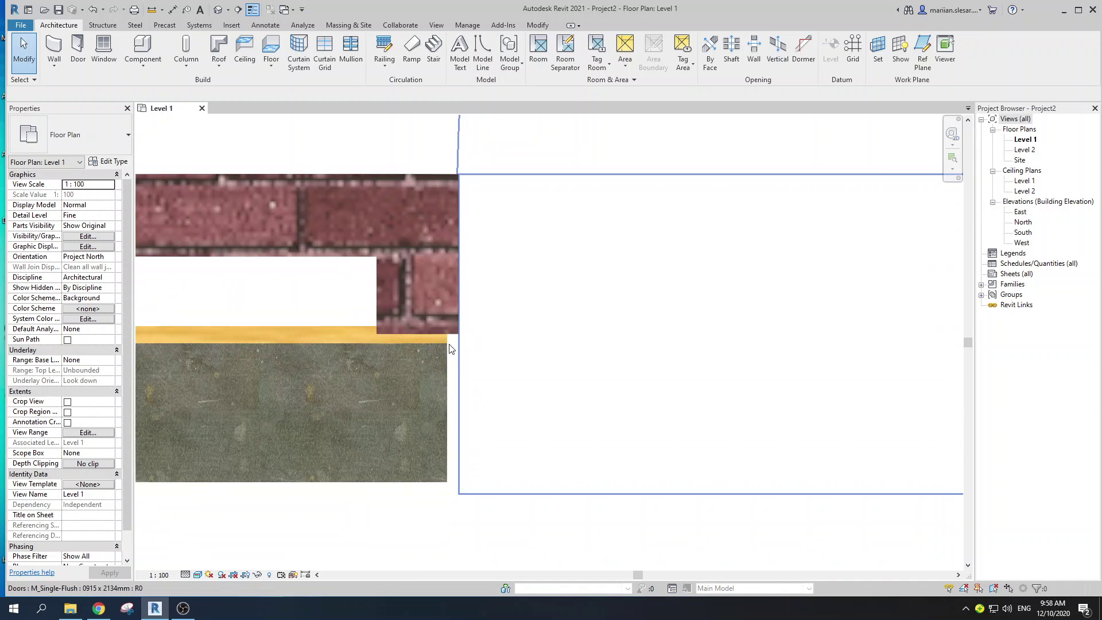
pyautogui.scroll(1, 456, 339)
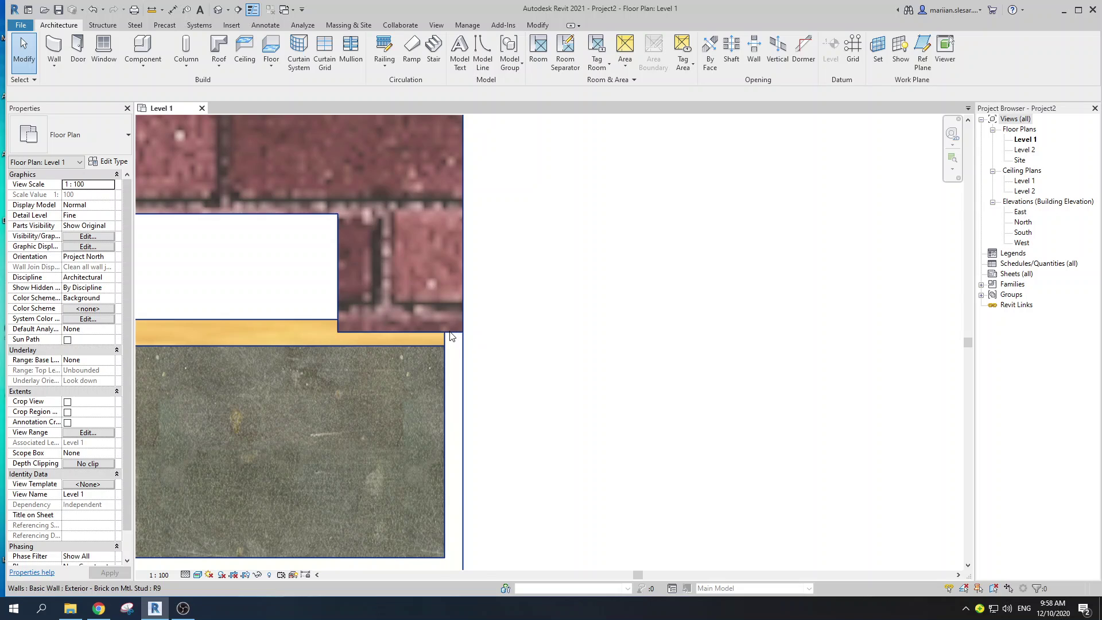
pyautogui.scroll(1, 451, 337)
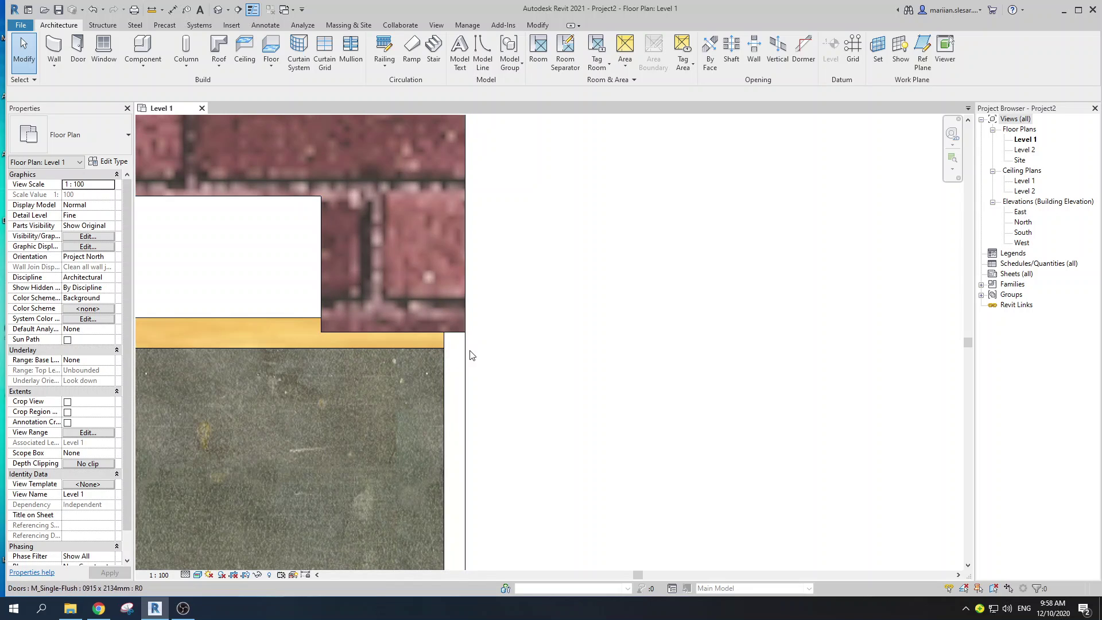
pyautogui.scroll(-3, 409, 325)
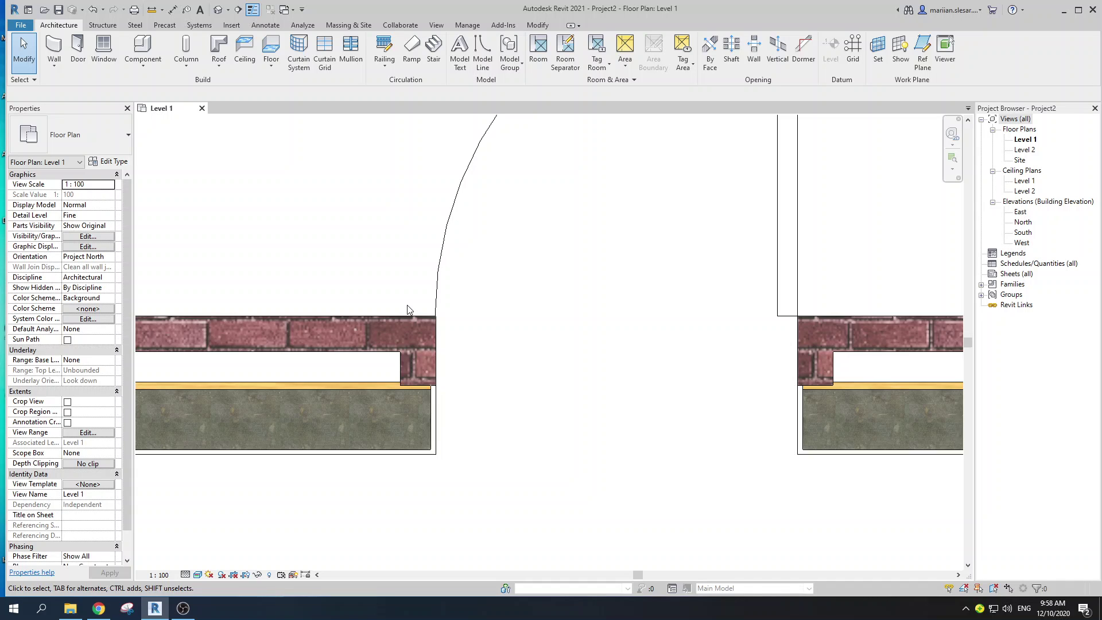
pyautogui.scroll(-3, 409, 310)
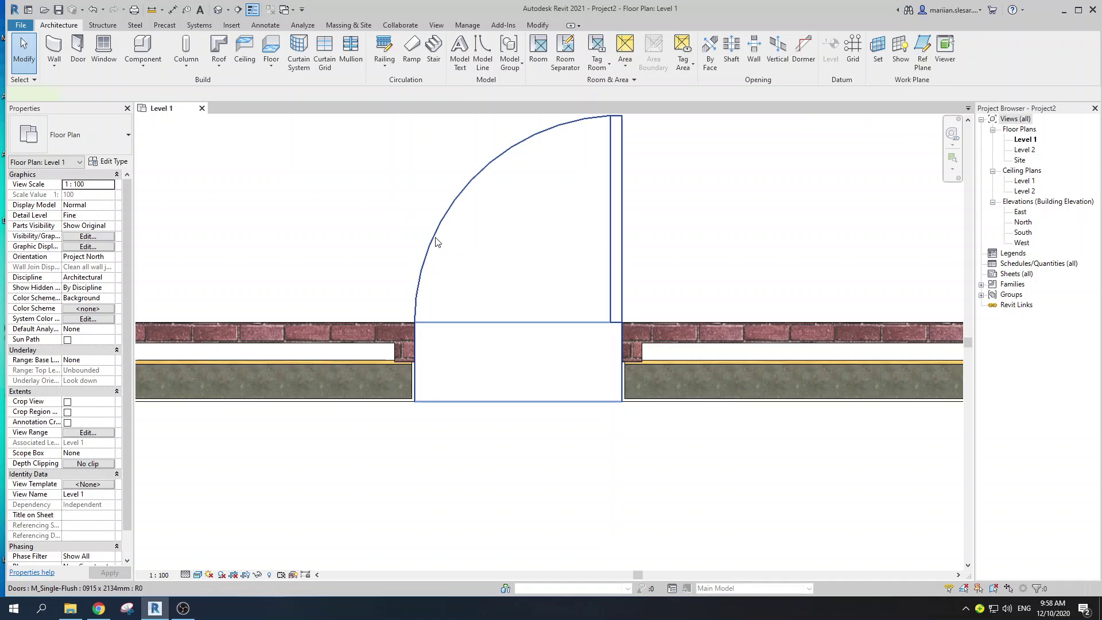
# Step: Open the M_Single-Flush door family for editing and show its Ground floor plan
pyautogui.click(436, 241)
pyautogui.scroll(-1, 310, 268)
pyautogui.moveTo(310, 268); pyautogui.dragTo(303, 302, button='middle')
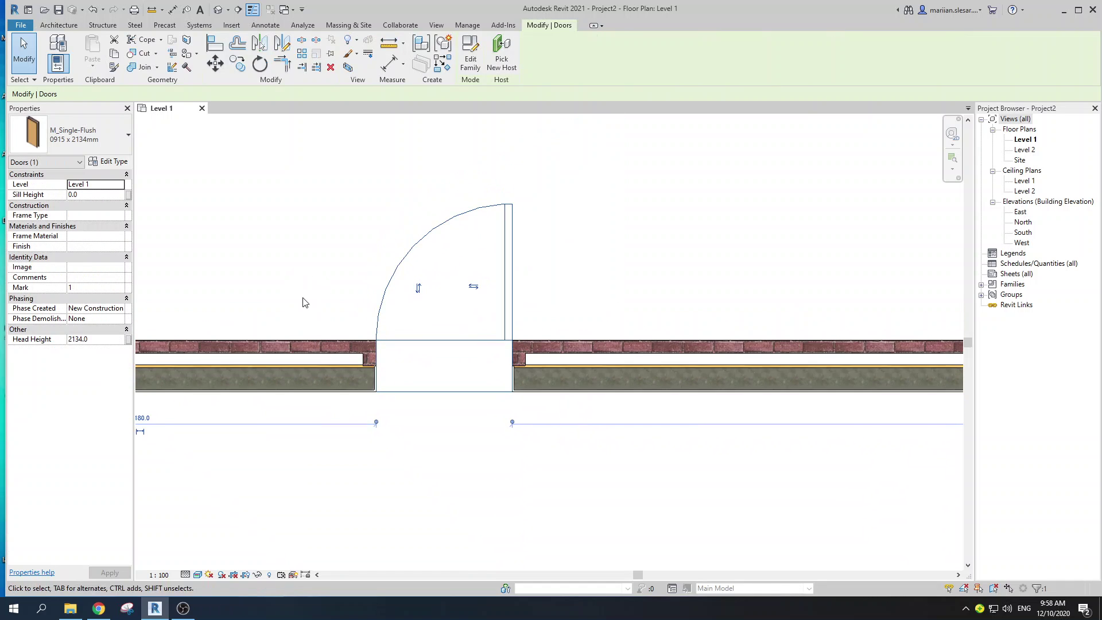
pyautogui.moveTo(361, 257); pyautogui.dragTo(366, 264, button='middle')
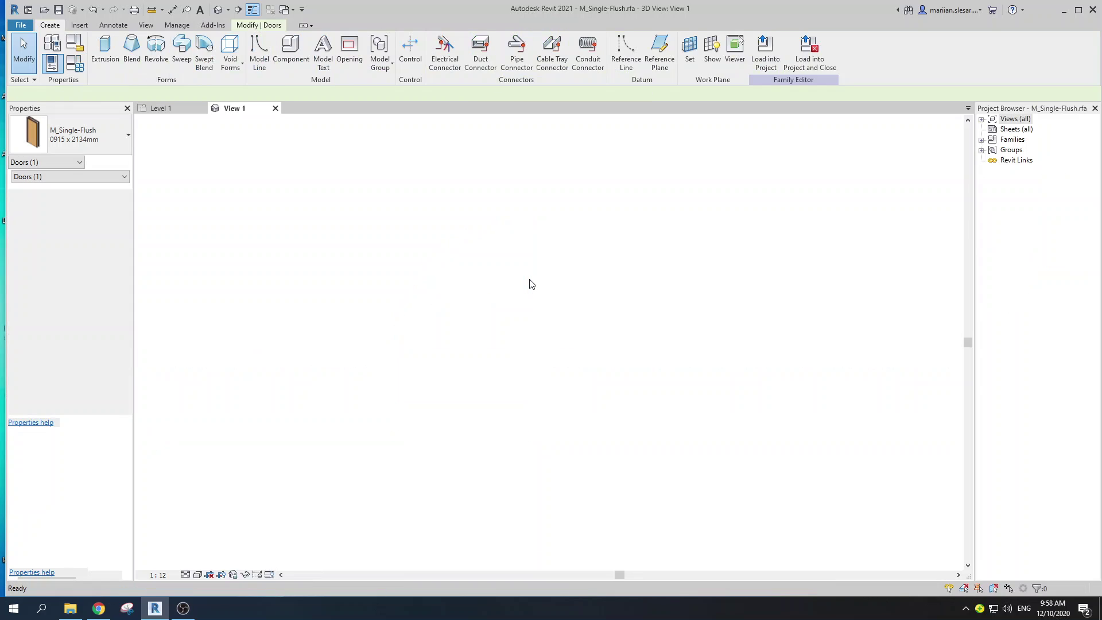
pyautogui.click(981, 119)
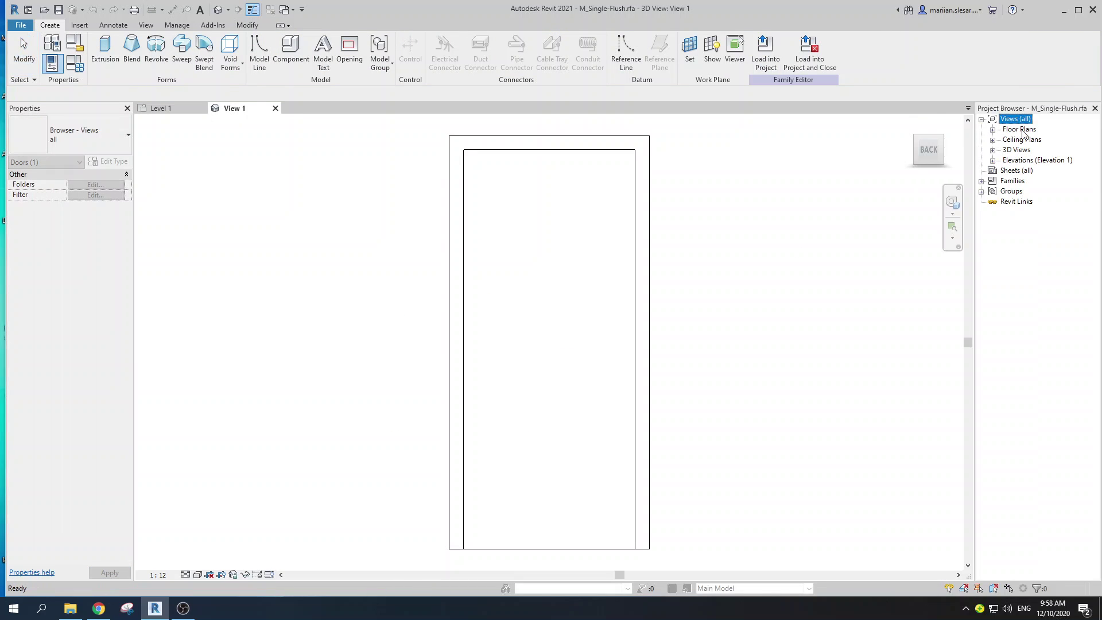
pyautogui.click(993, 129)
pyautogui.doubleClick(1034, 139)
# Step: Examine the door family's plan and the properties of the reference plane at the hinge-side jamb
pyautogui.scroll(-1, 523, 327)
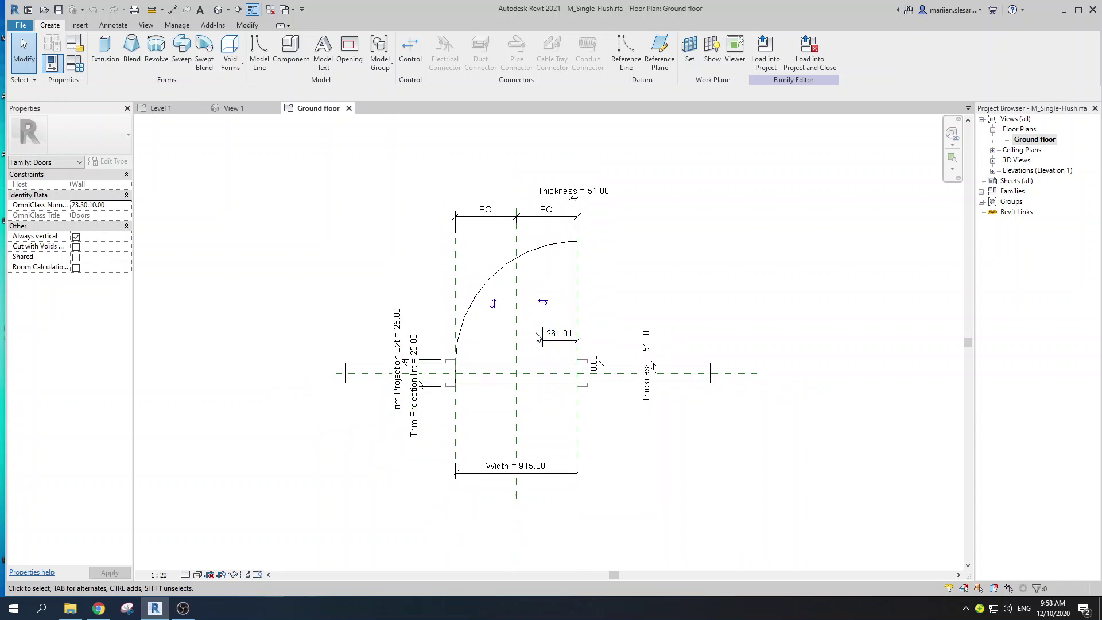
pyautogui.scroll(1, 526, 357)
pyautogui.moveTo(524, 355); pyautogui.dragTo(517, 304, button='middle')
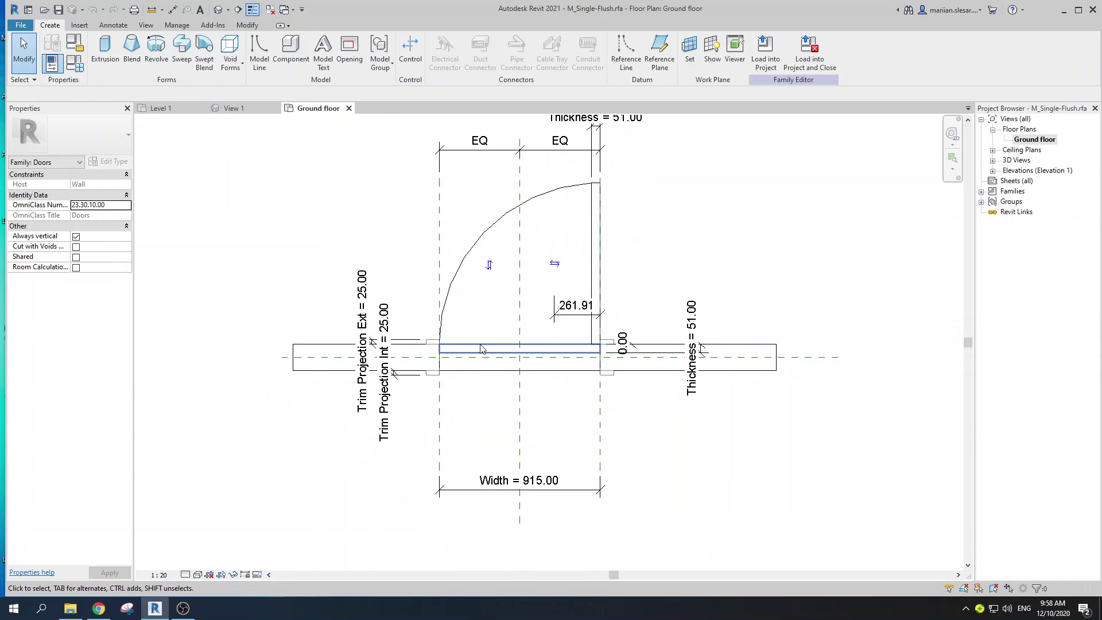
pyautogui.scroll(1, 492, 312)
pyautogui.moveTo(431, 264); pyautogui.dragTo(409, 222, button='middle')
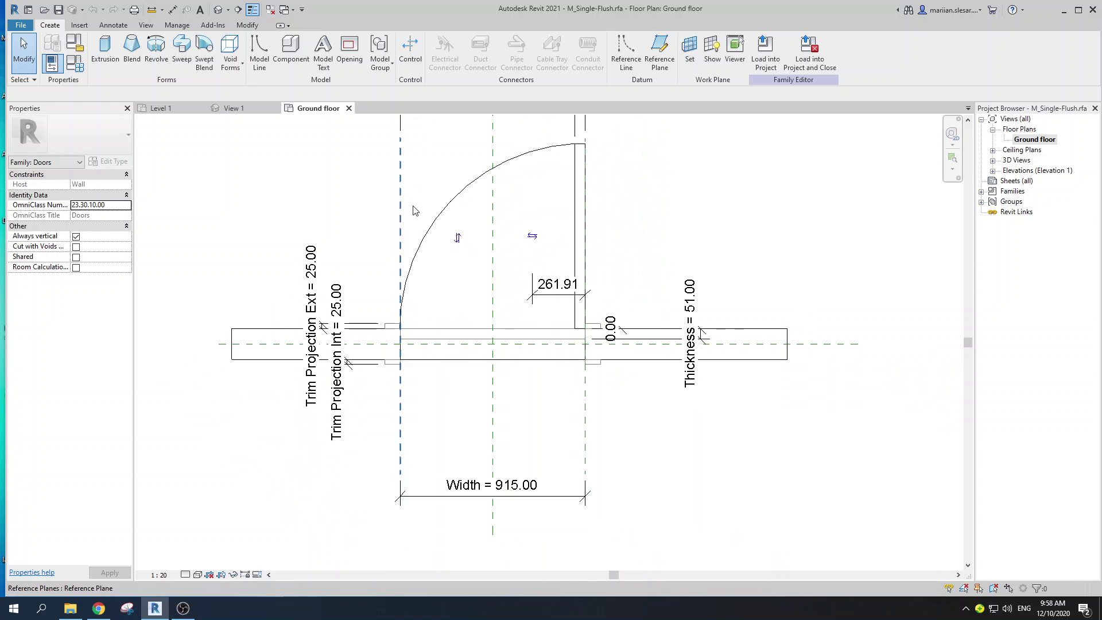
pyautogui.click(587, 423)
pyautogui.scroll(3, 400, 372)
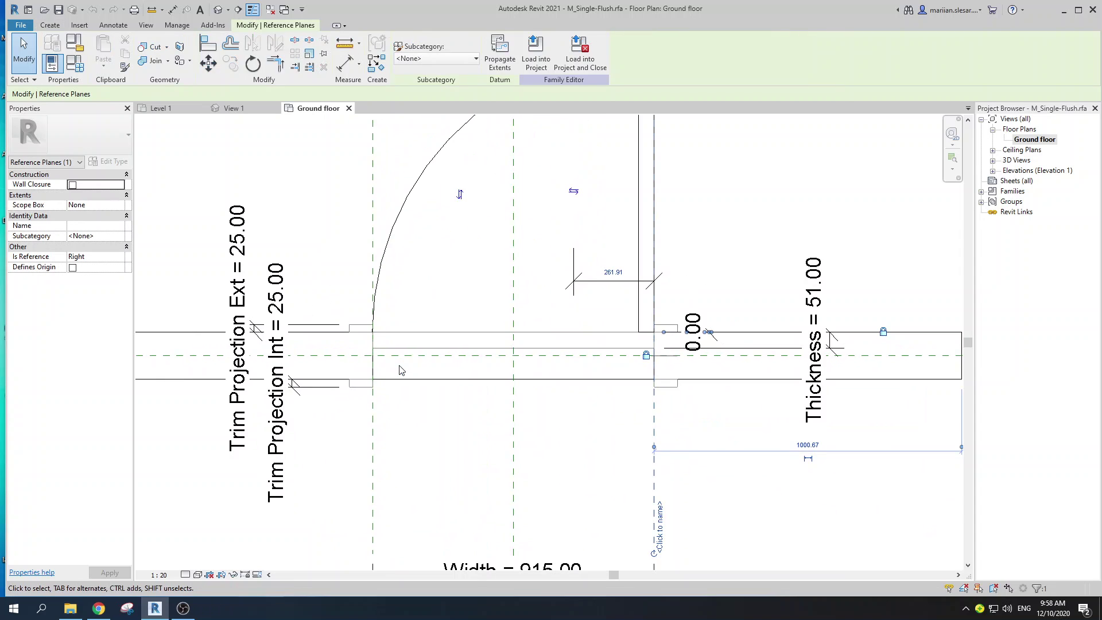
pyautogui.press('Escape')
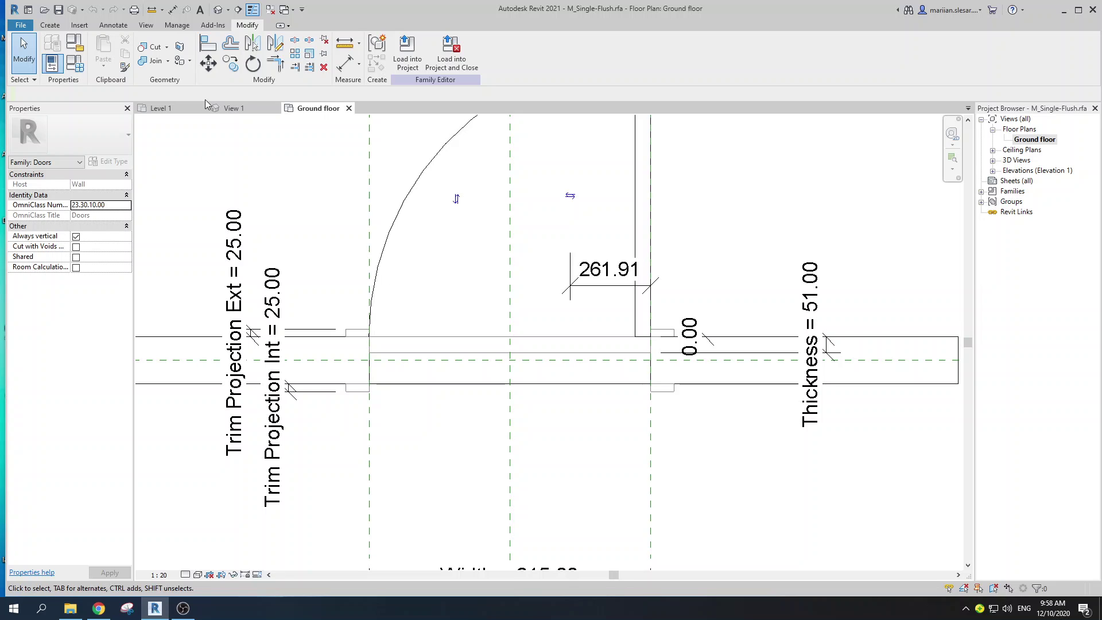
pyautogui.press('Escape')
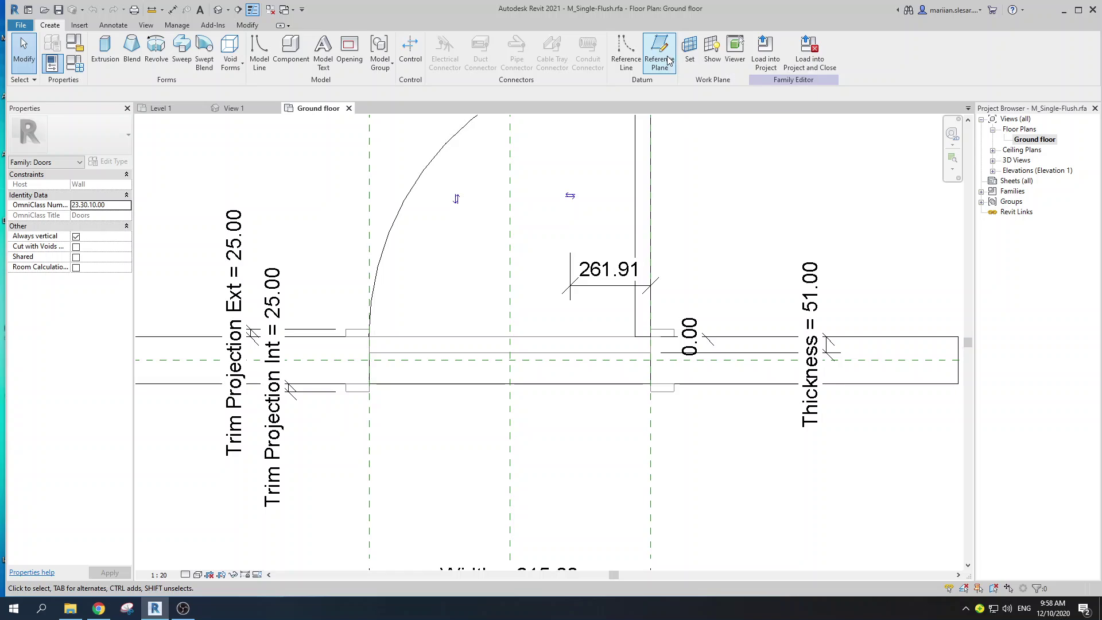
# Step: Draw two horizontal reference planes across the door opening, about 41 mm from the interior wall face and about 20 mm from the exterior face
pyautogui.click(660, 52)
pyautogui.scroll(2, 362, 378)
pyautogui.click(320, 371)
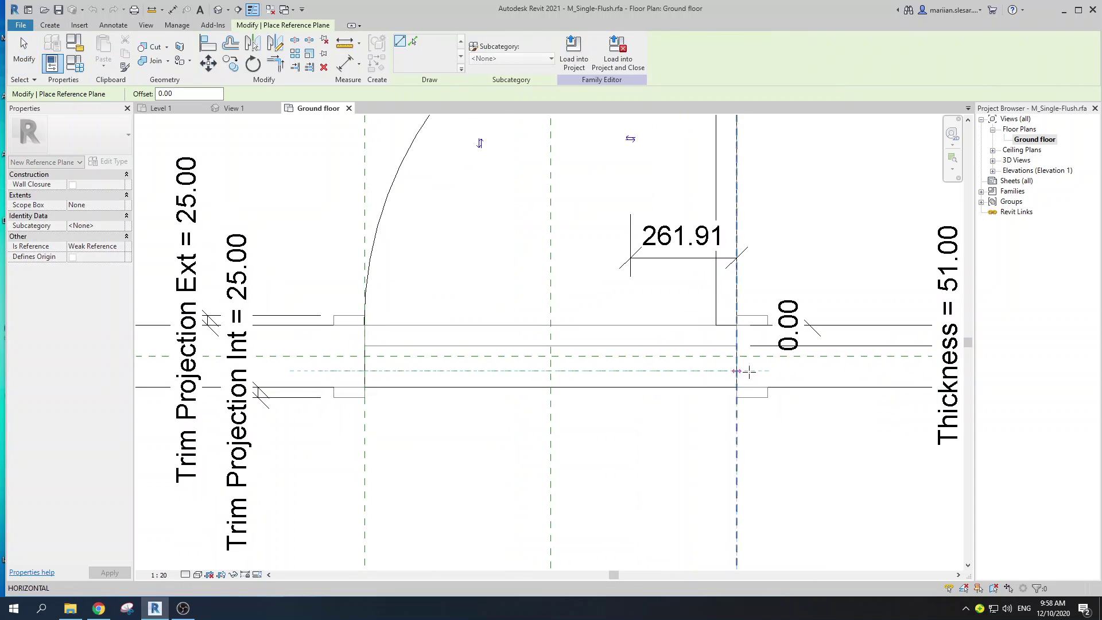
pyautogui.click(772, 370)
pyautogui.click(290, 333)
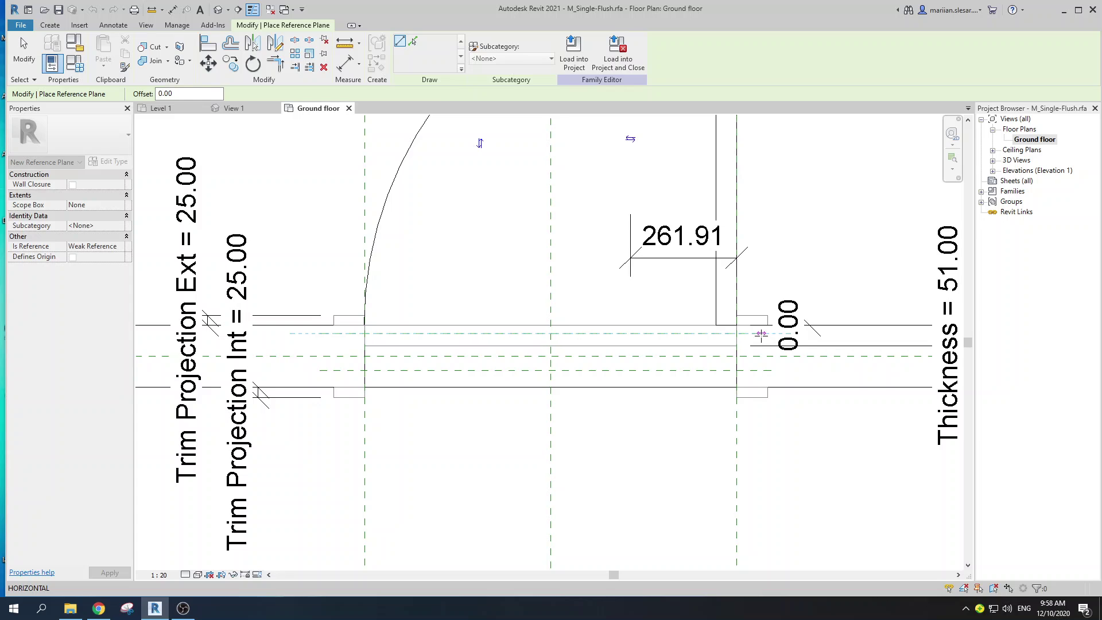
pyautogui.click(765, 333)
pyautogui.press('Escape')
pyautogui.press('Escape')
pyautogui.moveTo(354, 401); pyautogui.dragTo(352, 388, button='middle')
pyautogui.scroll(-2, 352, 387)
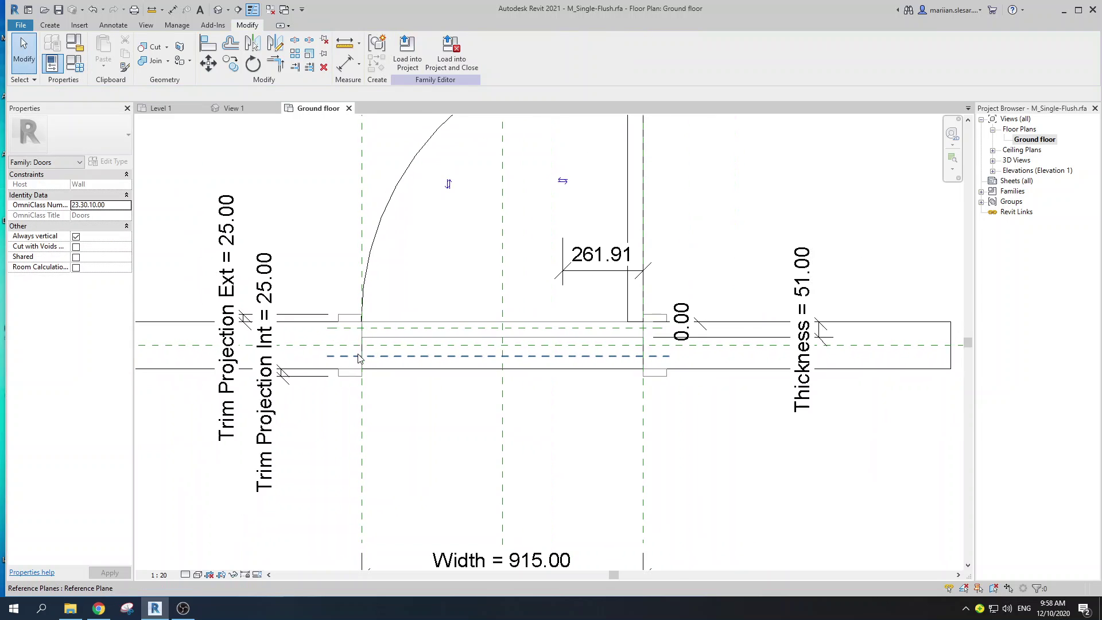
# Step: Select the new reference plane nearer the interior wall face and check its Wall Closure property
pyautogui.moveTo(441, 387); pyautogui.dragTo(416, 409, button='middle')
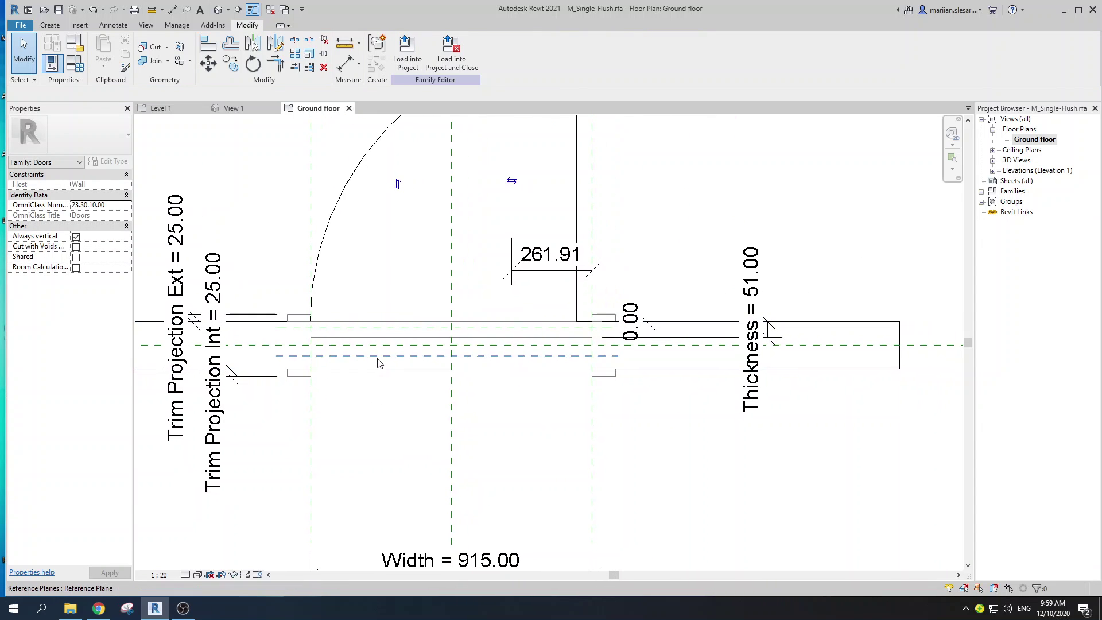
pyautogui.click(376, 357)
pyautogui.scroll(2, 448, 368)
pyautogui.moveTo(471, 368); pyautogui.dragTo(518, 373, button='middle')
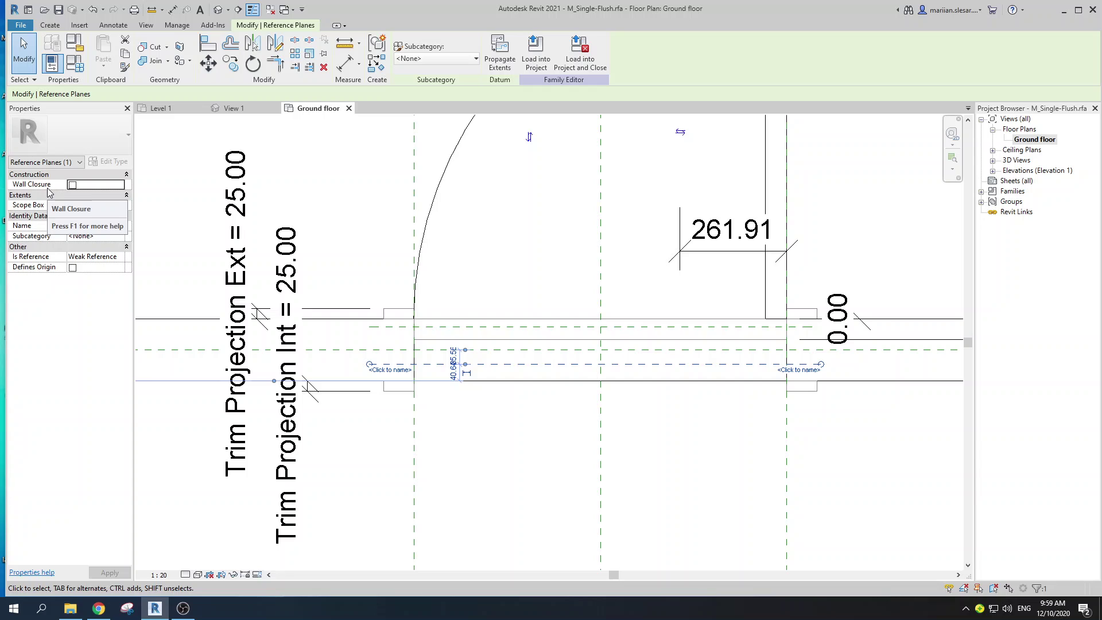
# Step: Return to the project's Level 1 plan and review where the wall layers close at the door opening
pyautogui.click(161, 108)
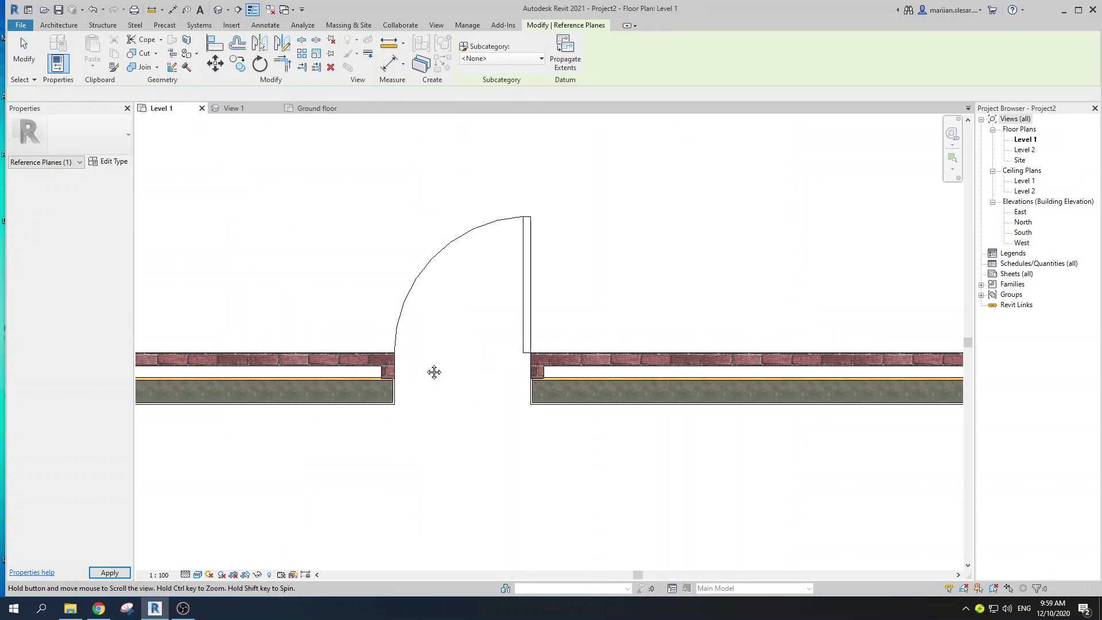
pyautogui.press('Escape')
pyautogui.scroll(3, 425, 365)
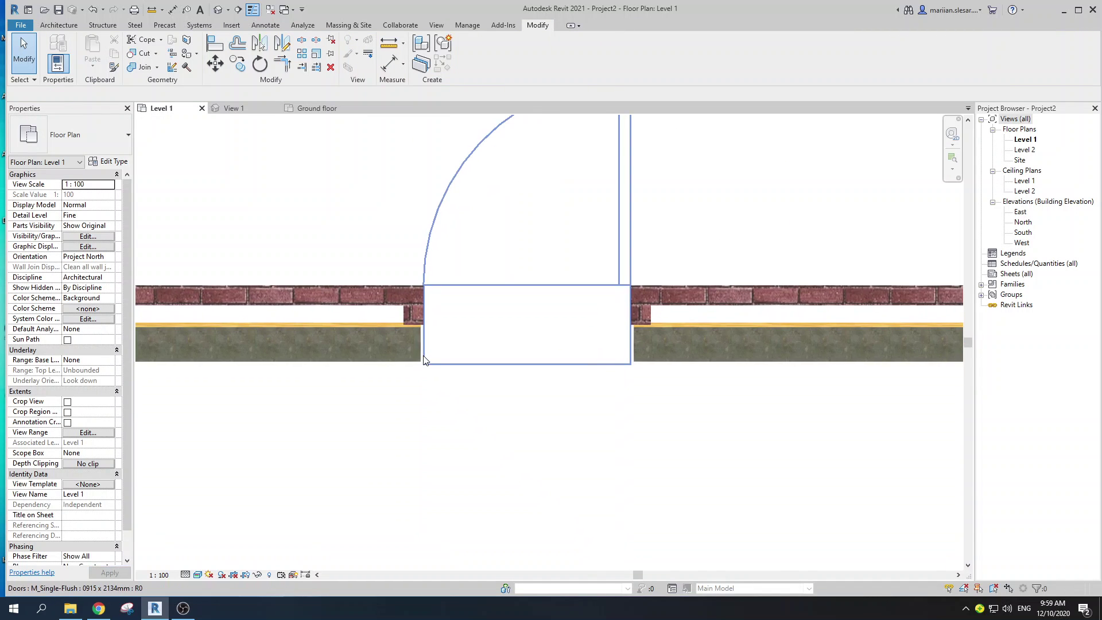
pyautogui.scroll(2, 425, 361)
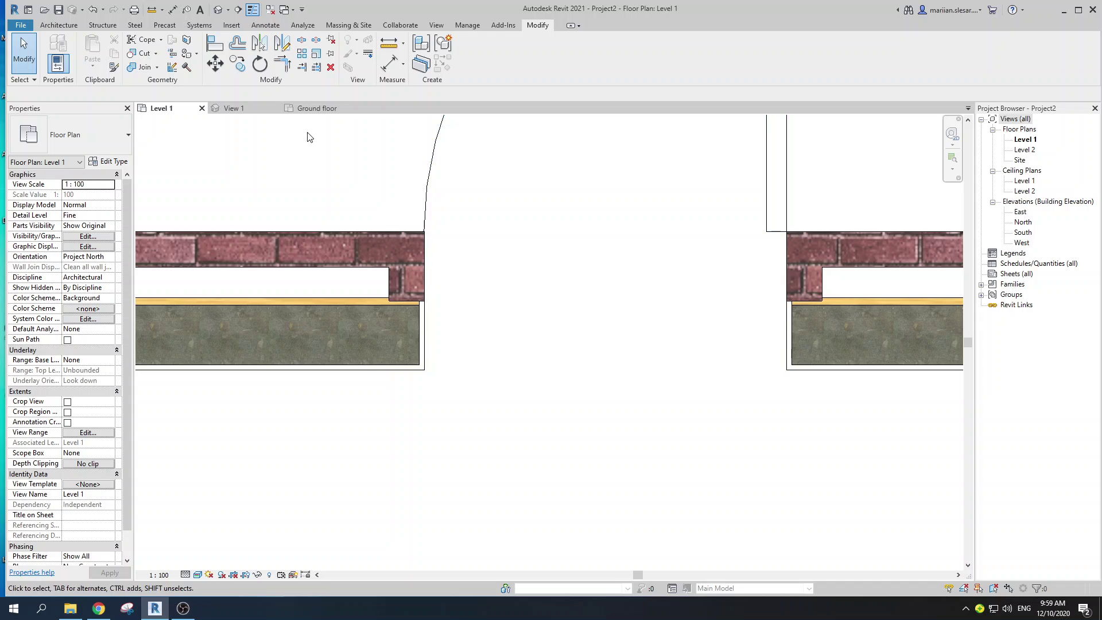
# Step: Back in the door family's Ground floor plan, enable Wall Closure for the reference plane nearer the exterior wall face
pyautogui.click(316, 108)
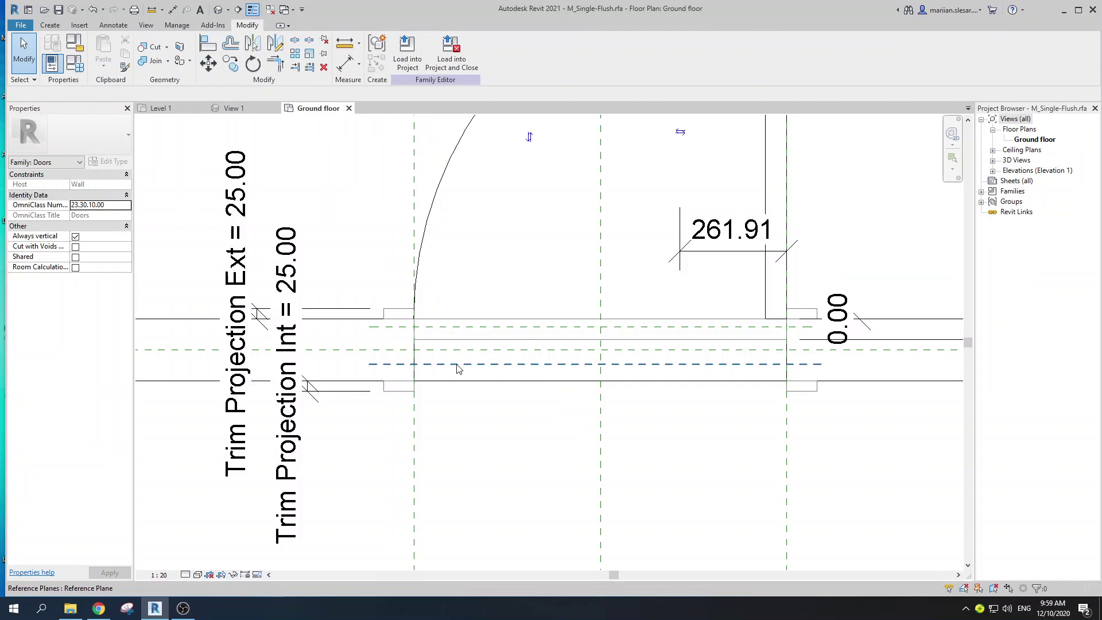
pyautogui.moveTo(430, 332)
pyautogui.mouseDown(button='middle')
pyautogui.moveTo(418, 313)
pyautogui.moveTo(419, 328)
pyautogui.mouseUp(button='middle')
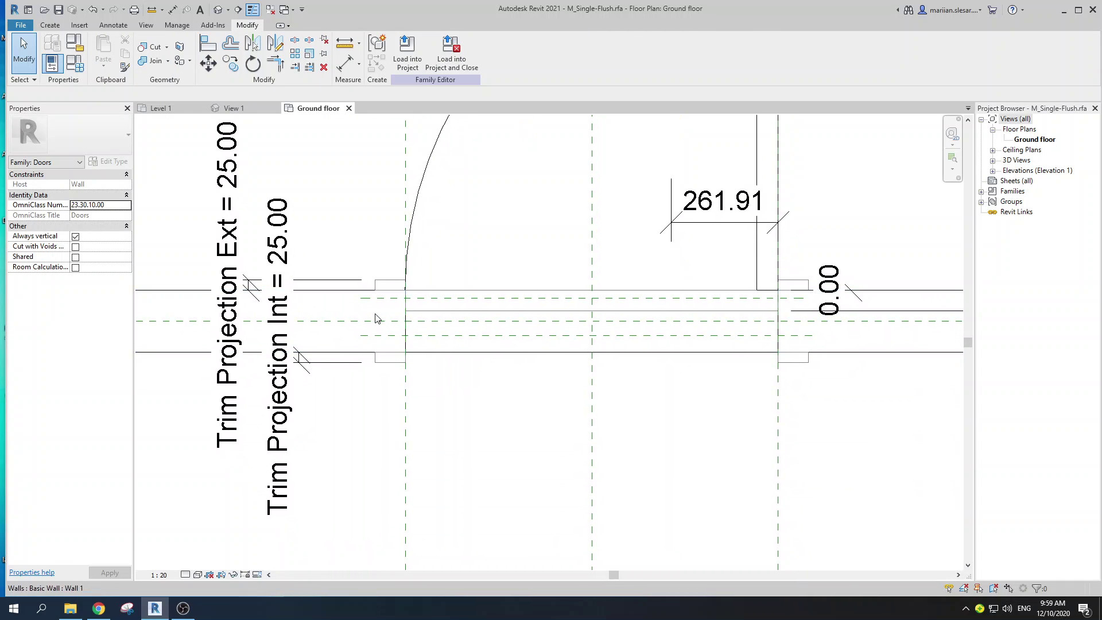
pyautogui.scroll(2, 377, 317)
pyautogui.click(385, 329)
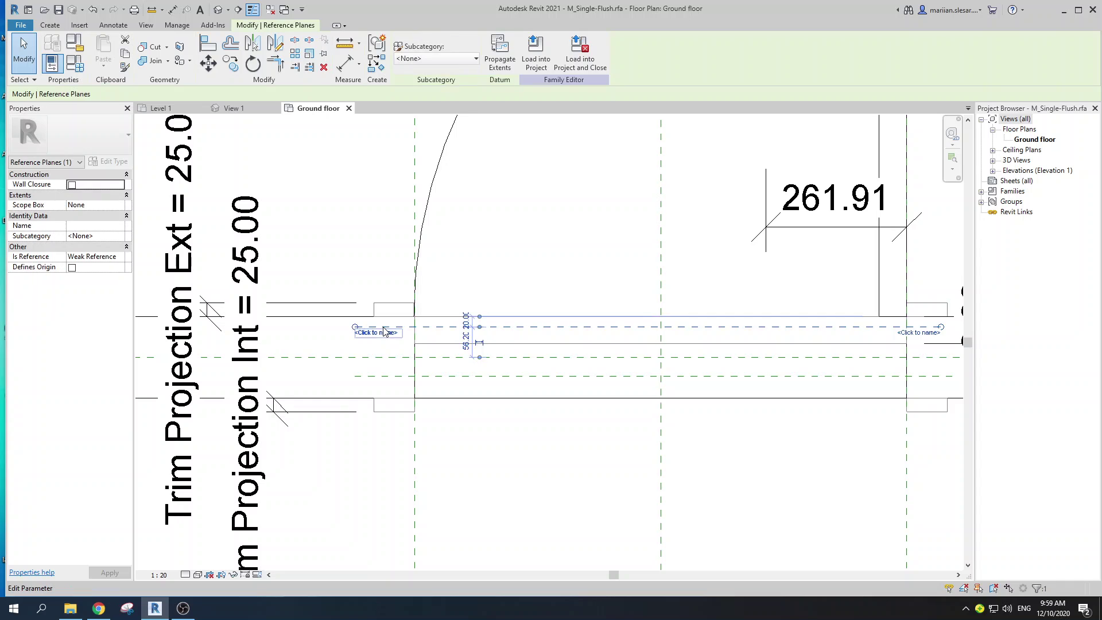
pyautogui.scroll(-5, 384, 332)
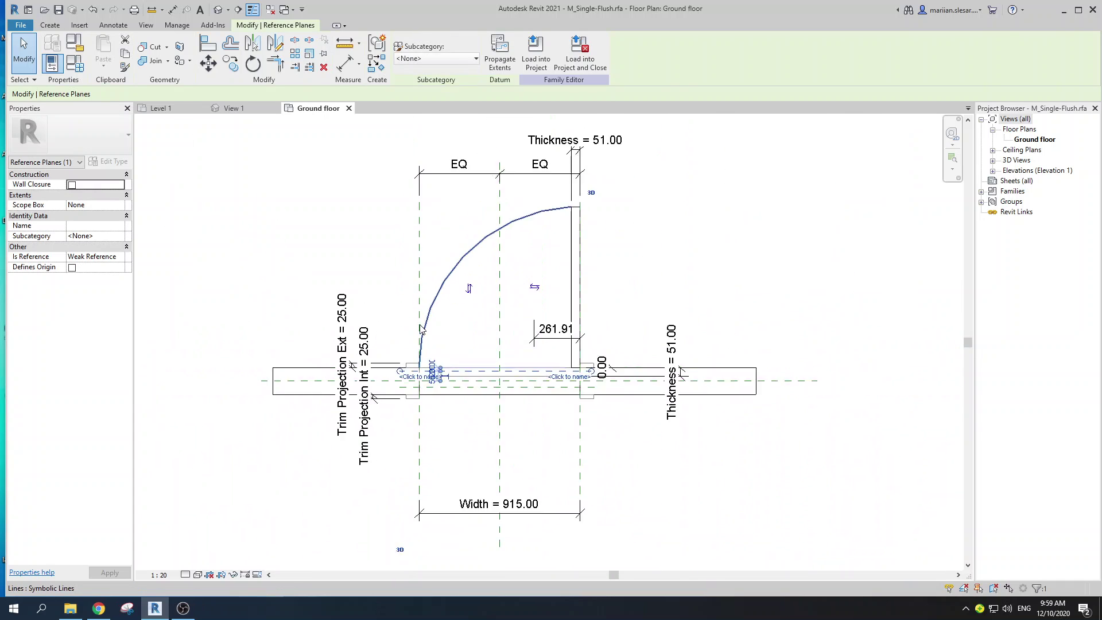
pyautogui.scroll(1, 421, 328)
pyautogui.keyDown('ctrl'); pyautogui.scroll(-2, 482, 321); pyautogui.keyUp('ctrl')
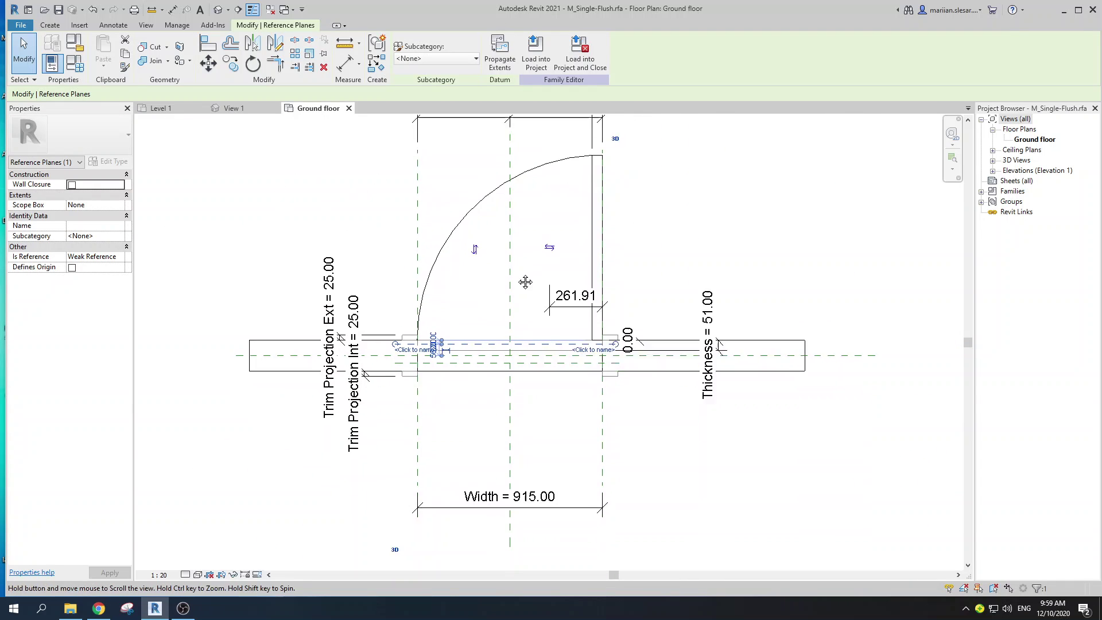
pyautogui.scroll(5, 419, 364)
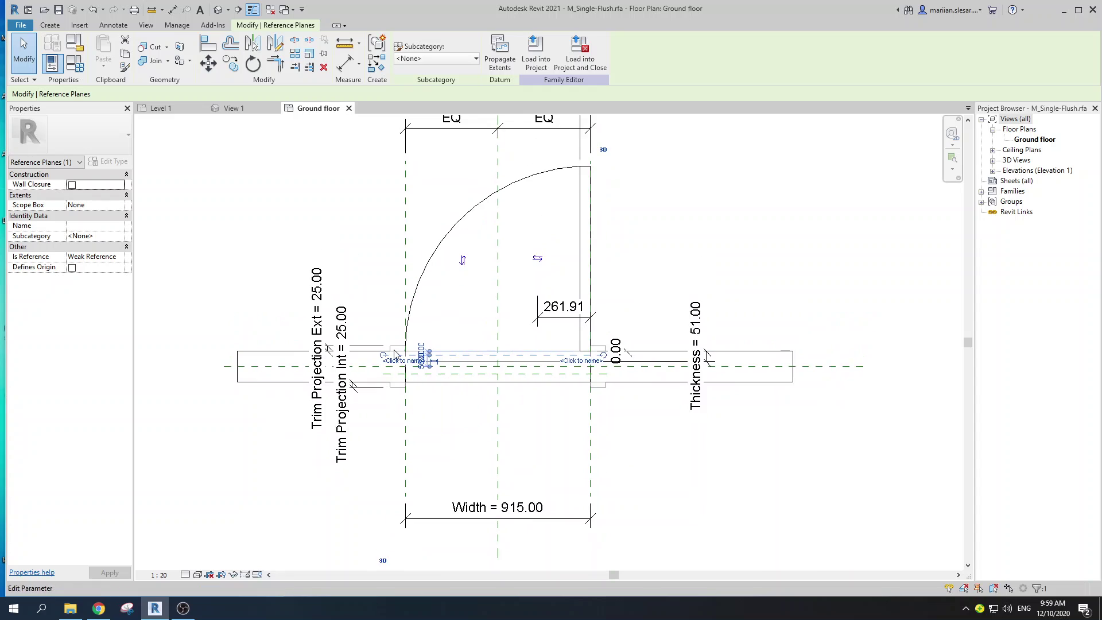
pyautogui.click(357, 325)
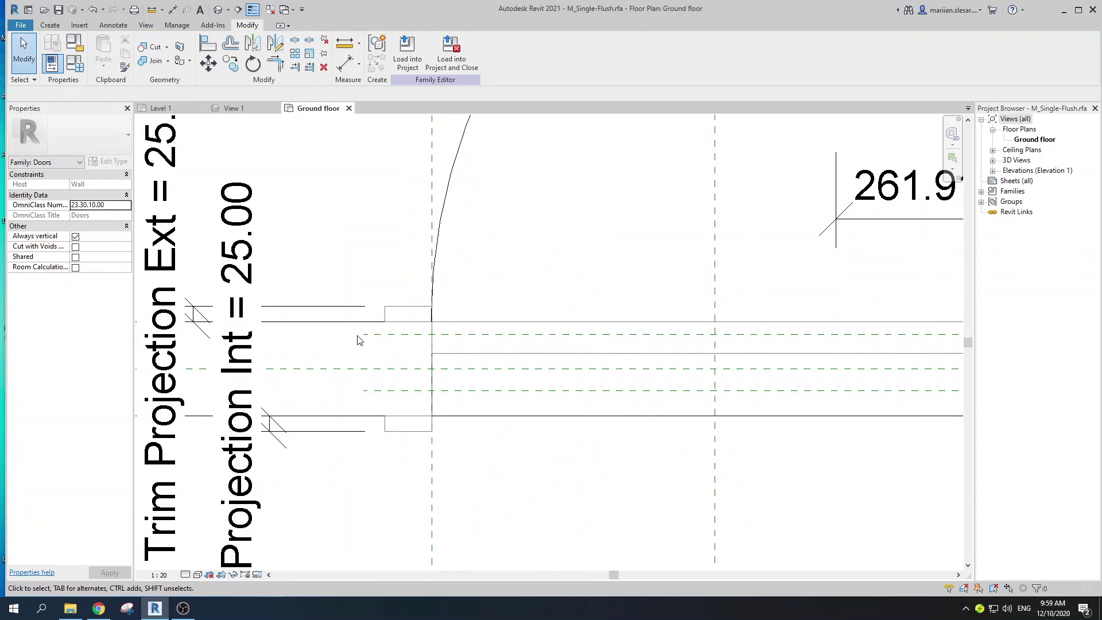
pyautogui.scroll(2, 358, 331)
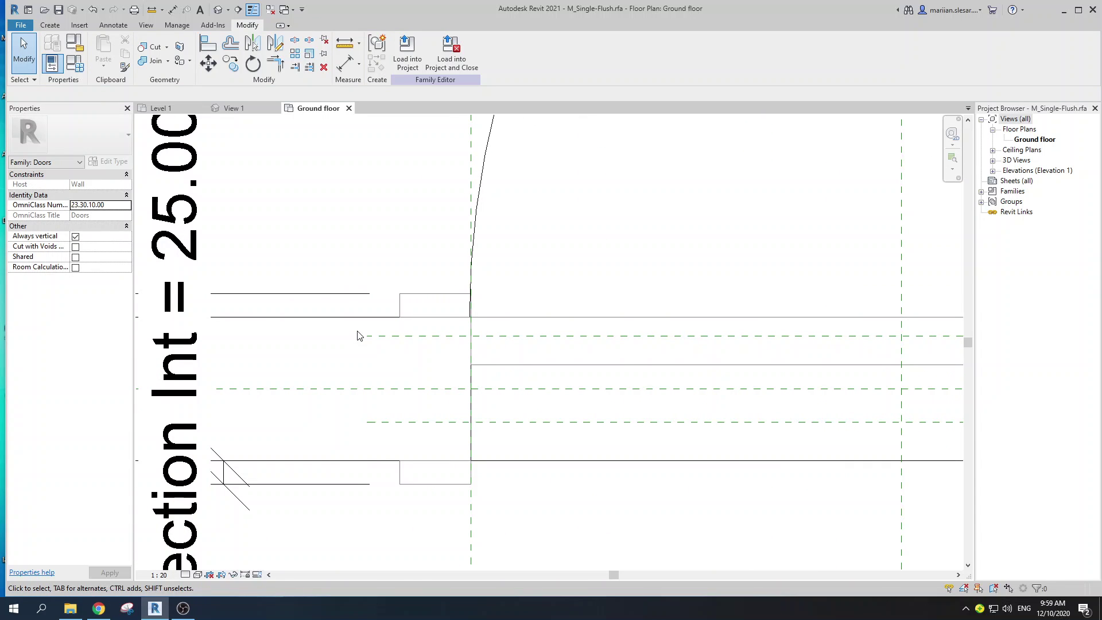
pyautogui.click(416, 336)
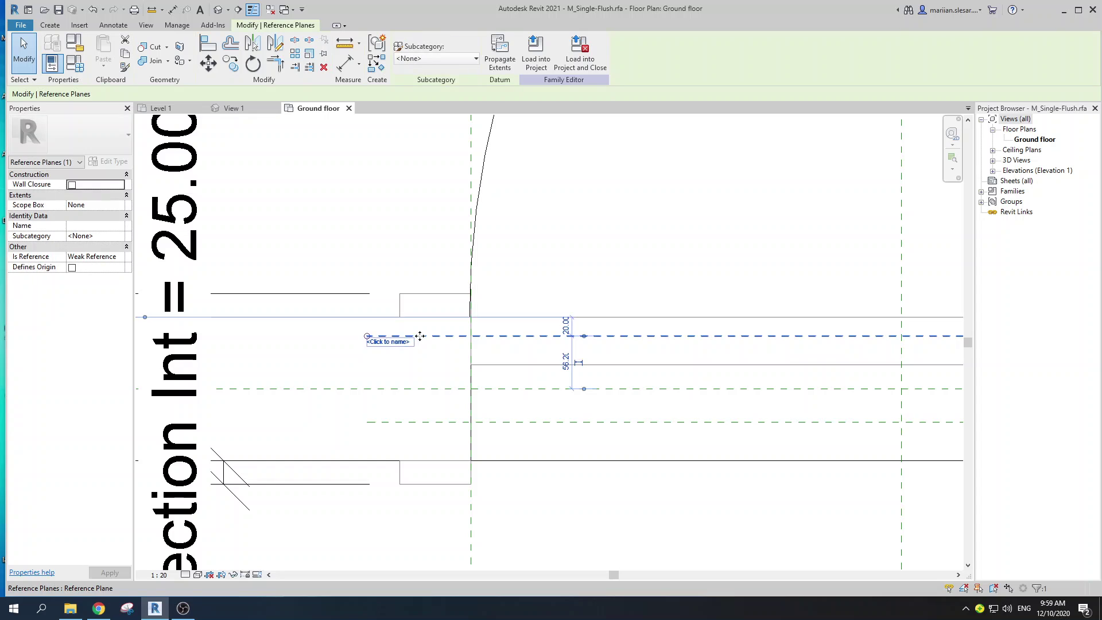
pyautogui.click(72, 185)
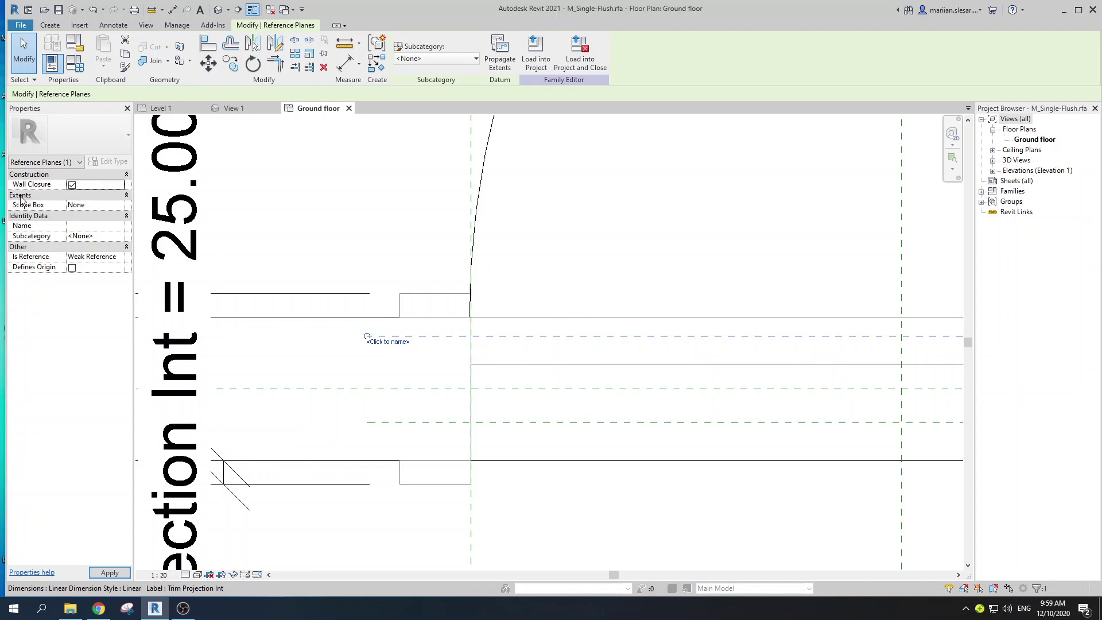
# Step: Enable Wall Closure for the reference plane nearer the interior wall face and deselect it
pyautogui.click(409, 424)
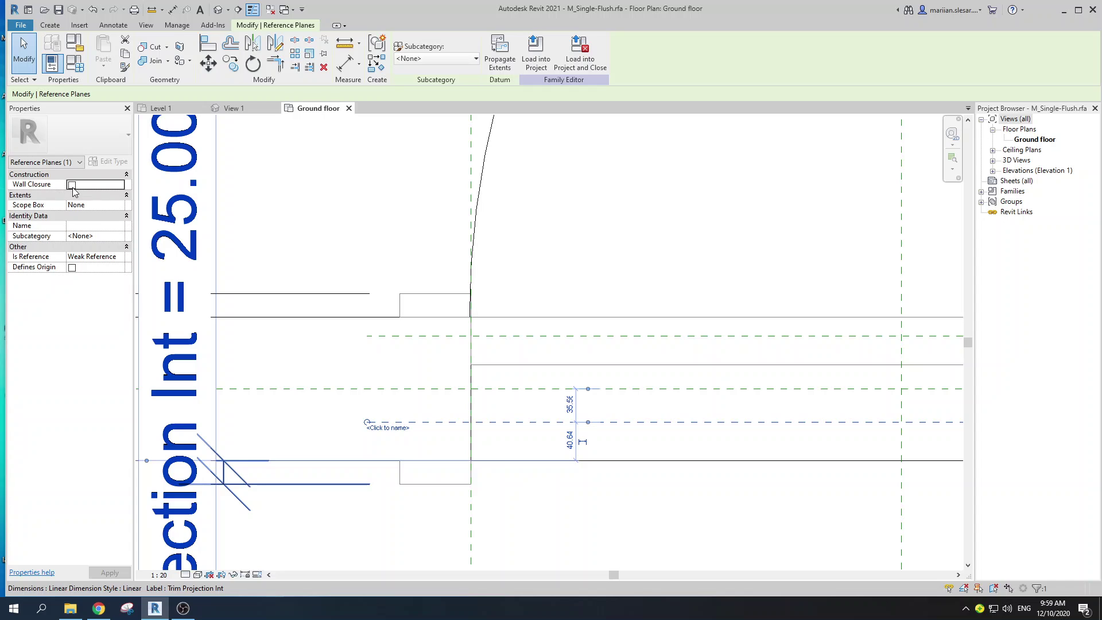
pyautogui.scroll(-2, 366, 371)
pyautogui.click(331, 351)
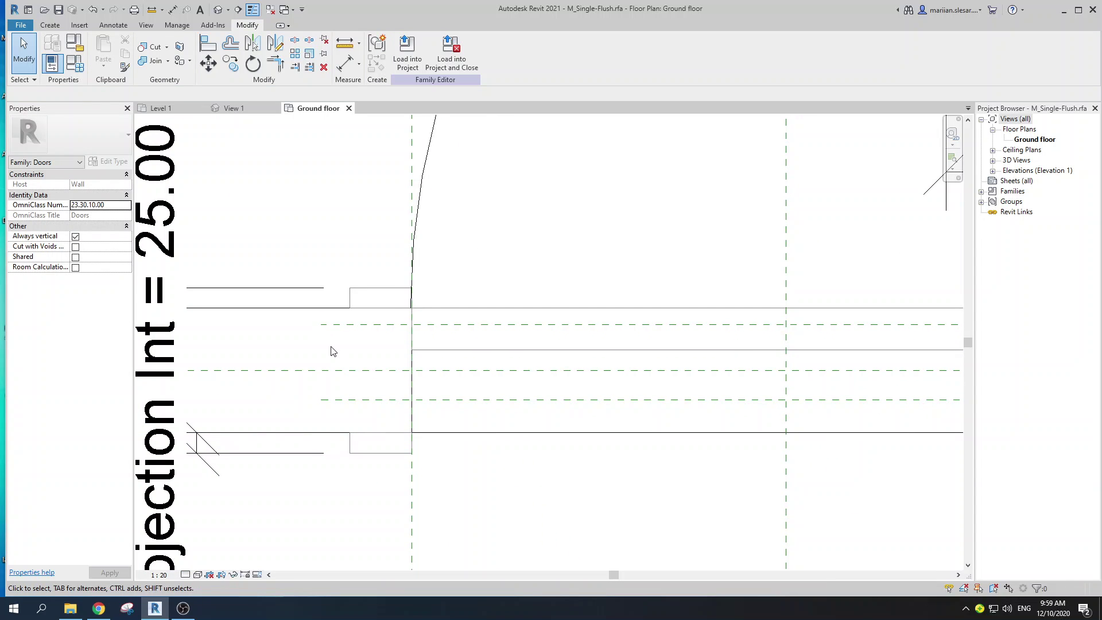
pyautogui.scroll(-2, 345, 236)
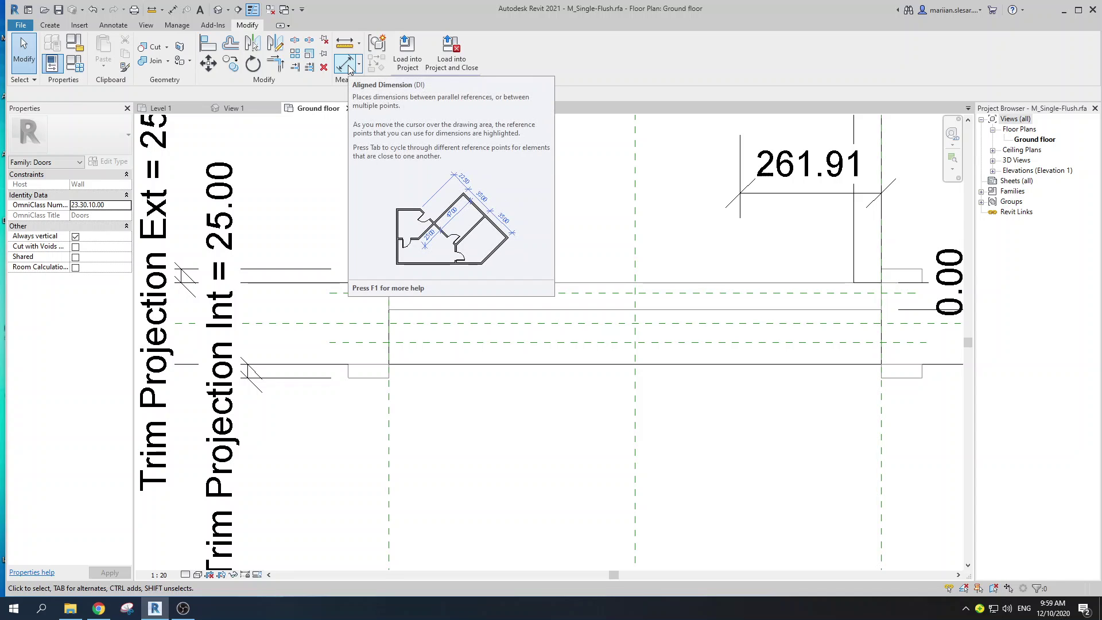
# Step: Place an aligned dimension between the exterior wall face and the nearest wall-closure reference plane
pyautogui.press('Escape')
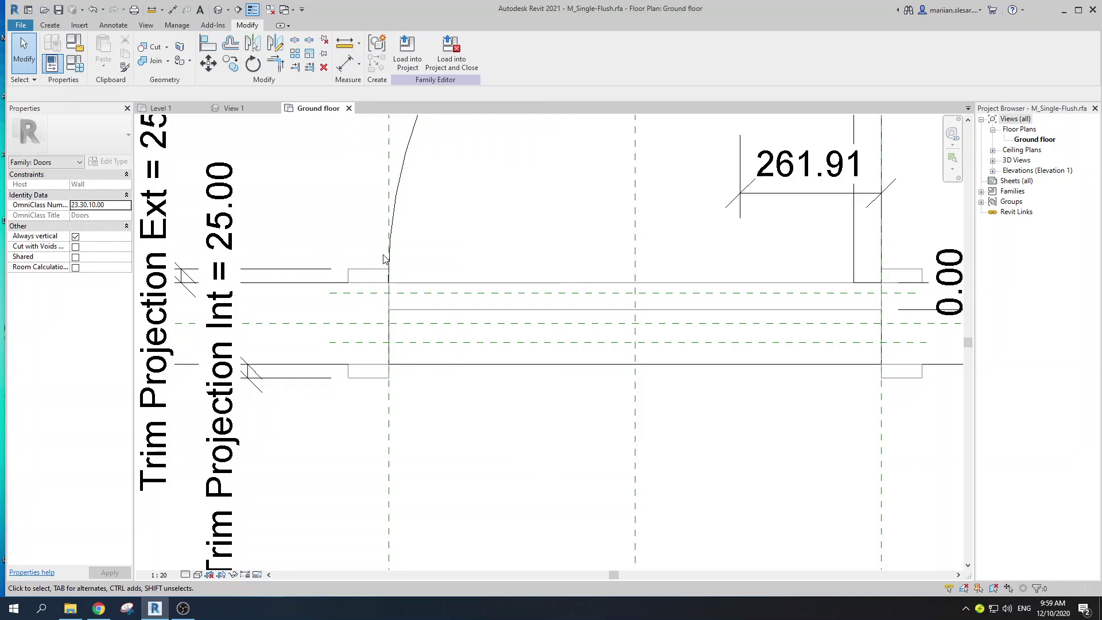
pyautogui.press('d')
pyautogui.press('i')
pyautogui.scroll(-2, 322, 284)
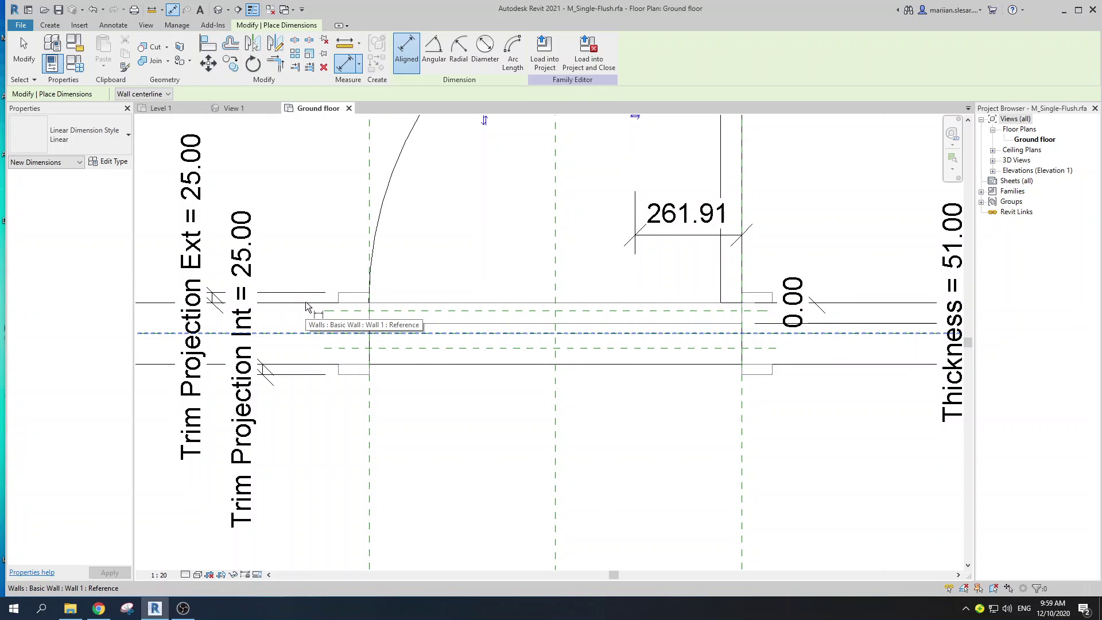
pyautogui.press('Tab')
pyautogui.click(306, 302)
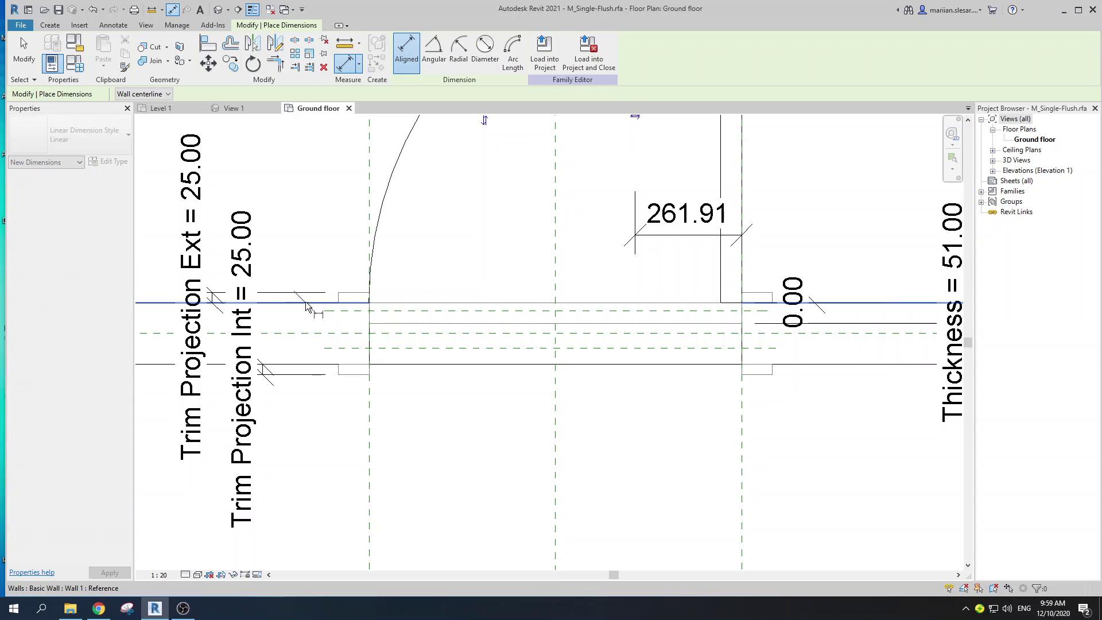
pyautogui.scroll(2, 339, 312)
pyautogui.scroll(-2, 346, 319)
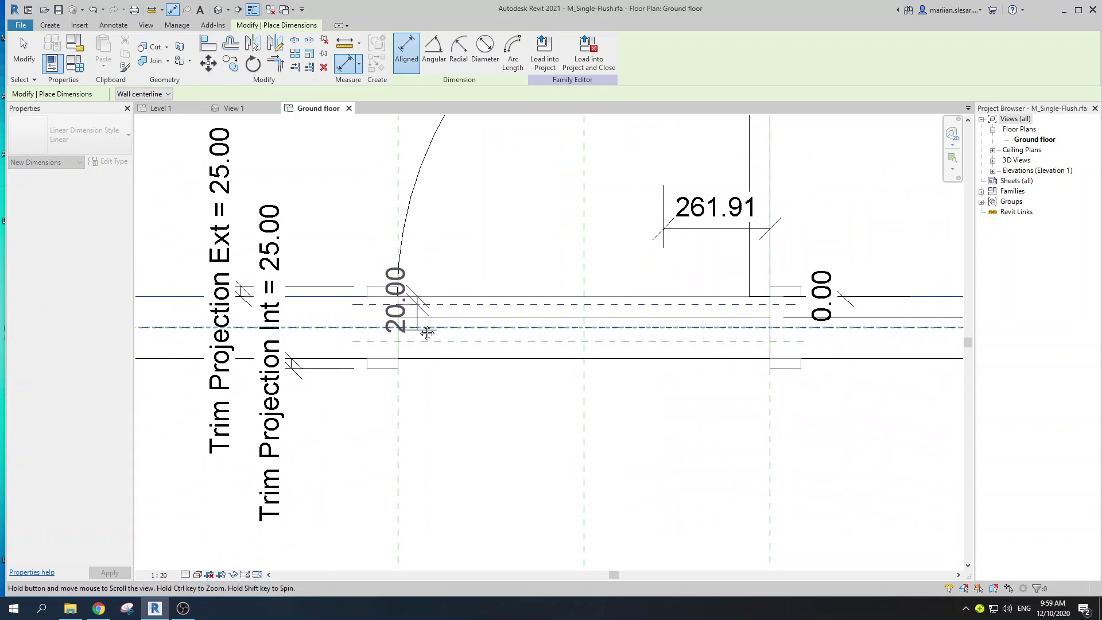
pyautogui.click(353, 442)
pyautogui.scroll(3, 365, 310)
pyautogui.press('Escape')
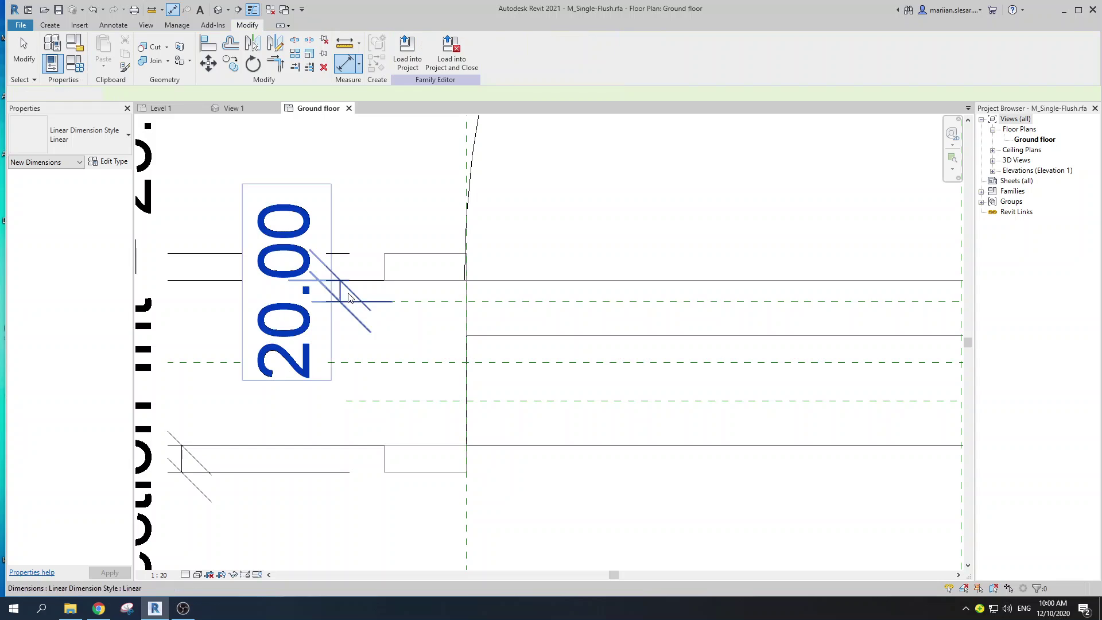
# Step: Label the dimension at the exterior wall face with a new instance family parameter named "Exterior closure"
pyautogui.click(364, 306)
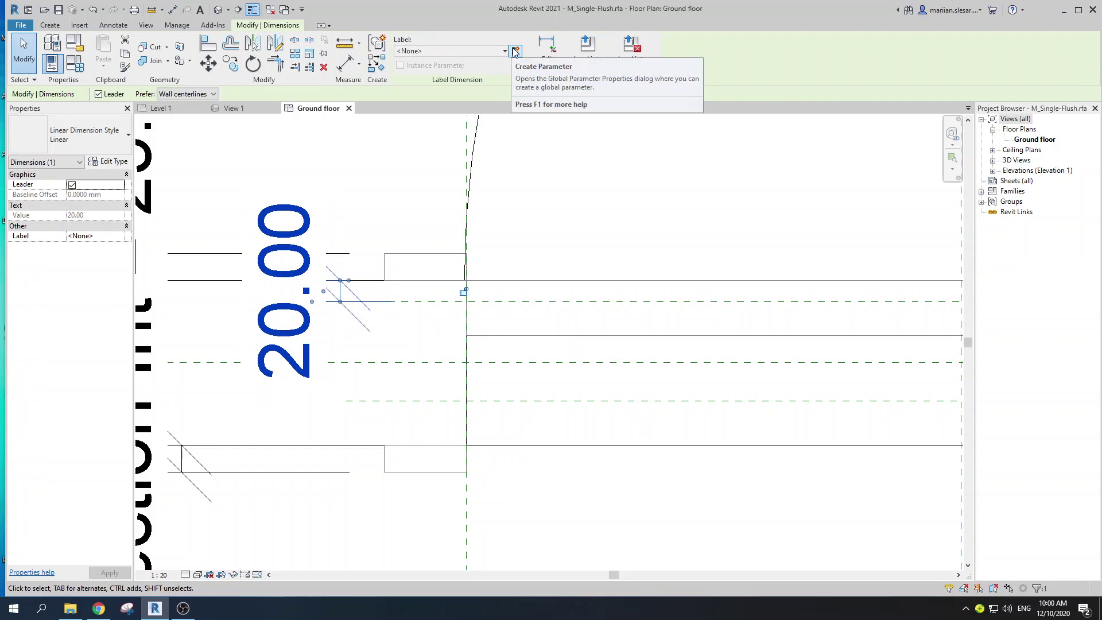
pyautogui.click(514, 51)
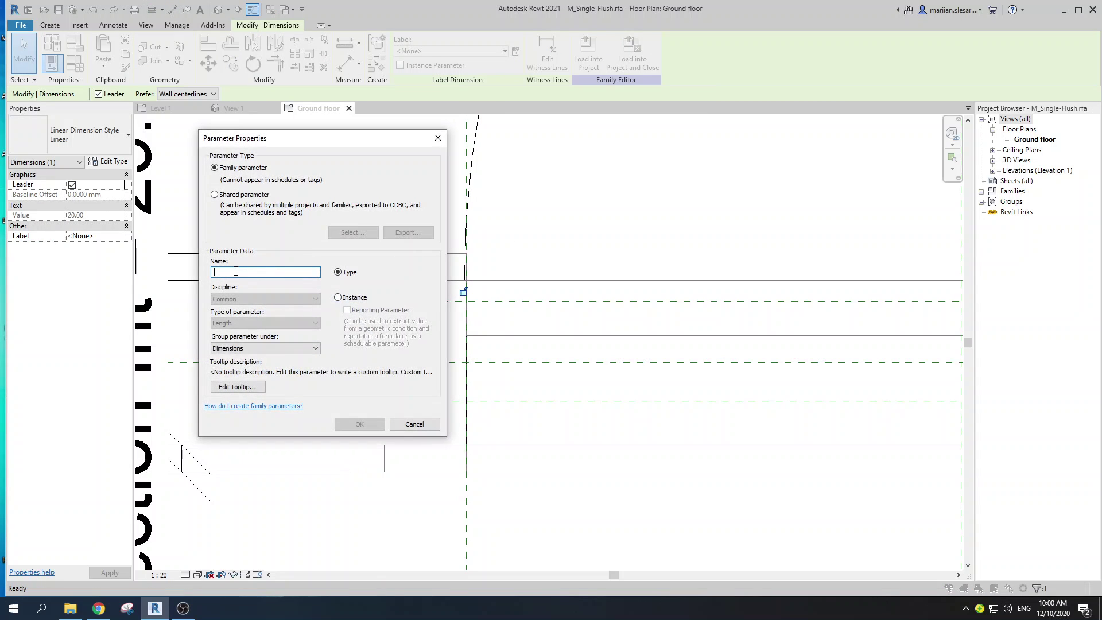
pyautogui.write('Exterior closure')
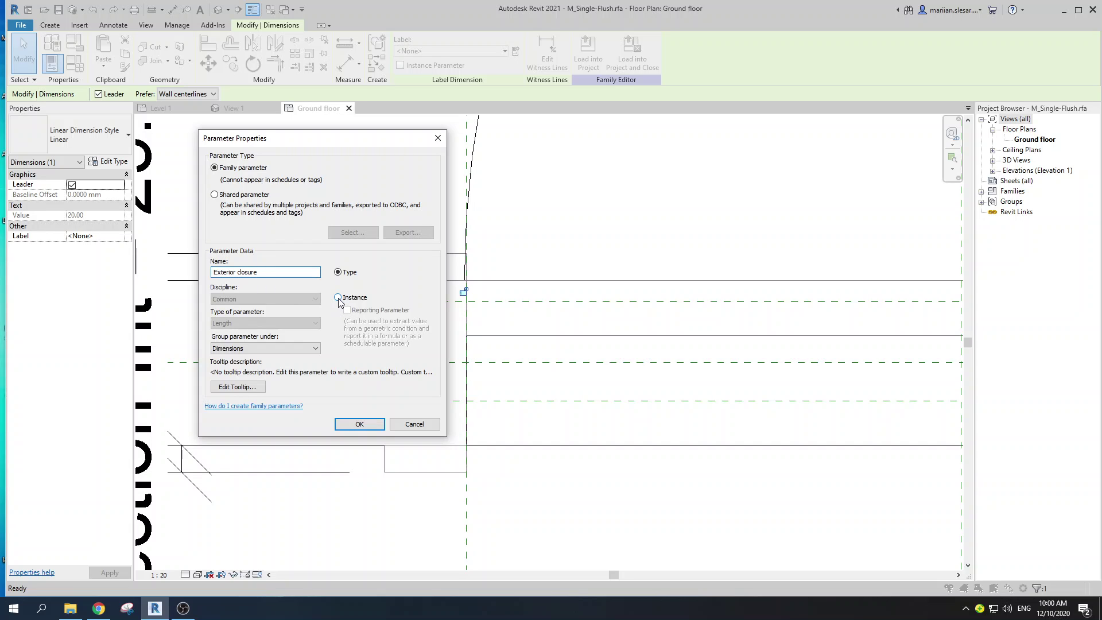
pyautogui.click(339, 298)
pyautogui.click(359, 424)
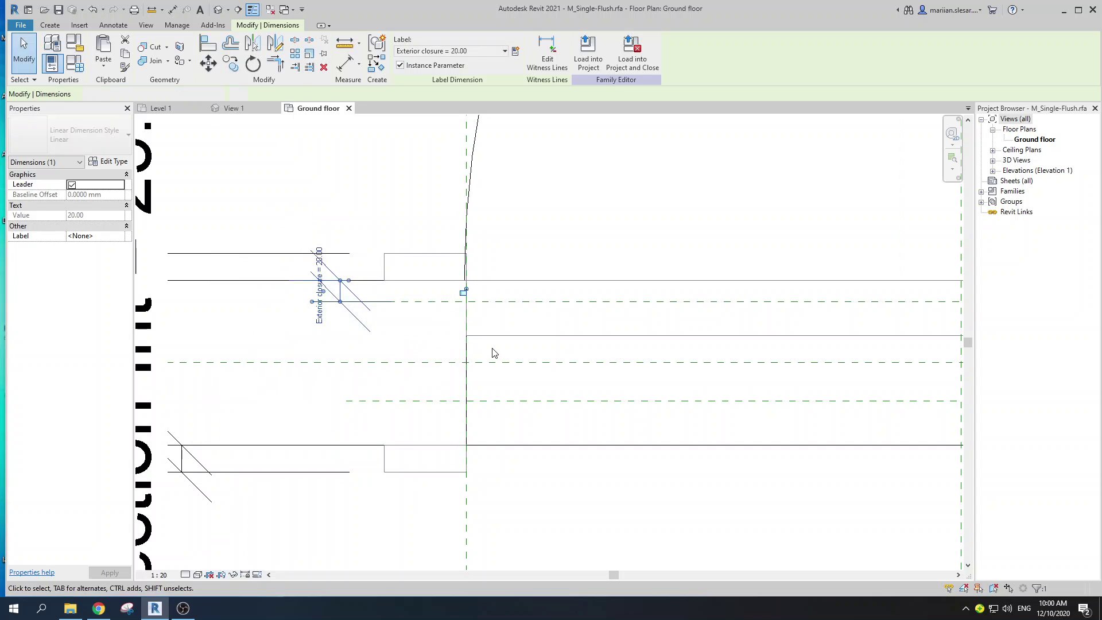
# Step: Place an aligned dimension between the interior wall face and the nearest wall-closure reference plane
pyautogui.scroll(-2, 499, 353)
pyautogui.moveTo(513, 368); pyautogui.dragTo(312, 359, button='middle')
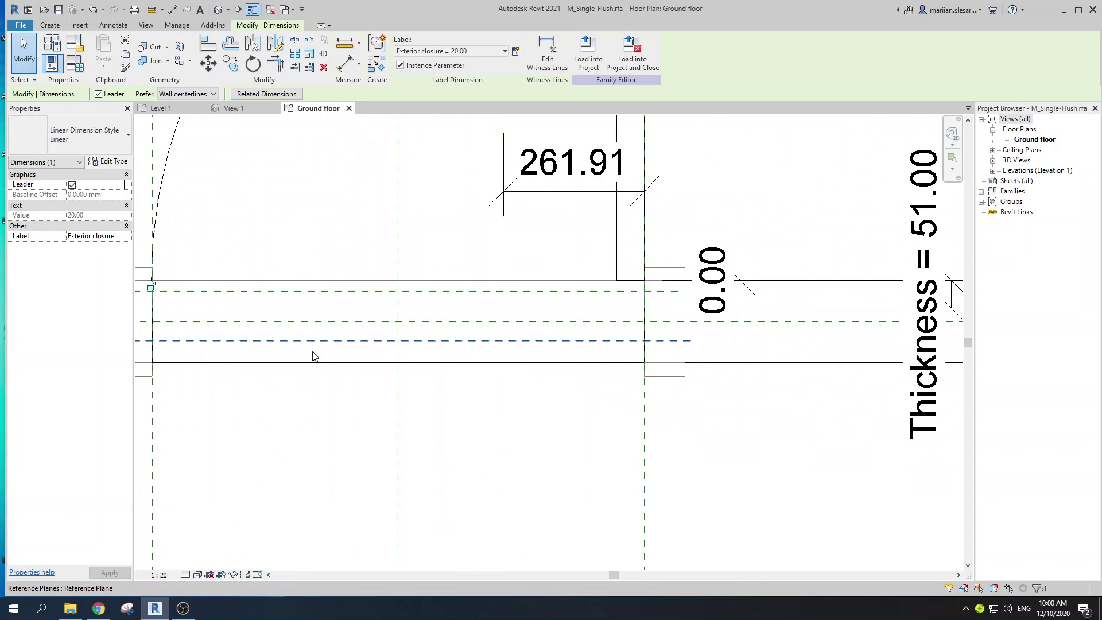
pyautogui.scroll(-1, 486, 401)
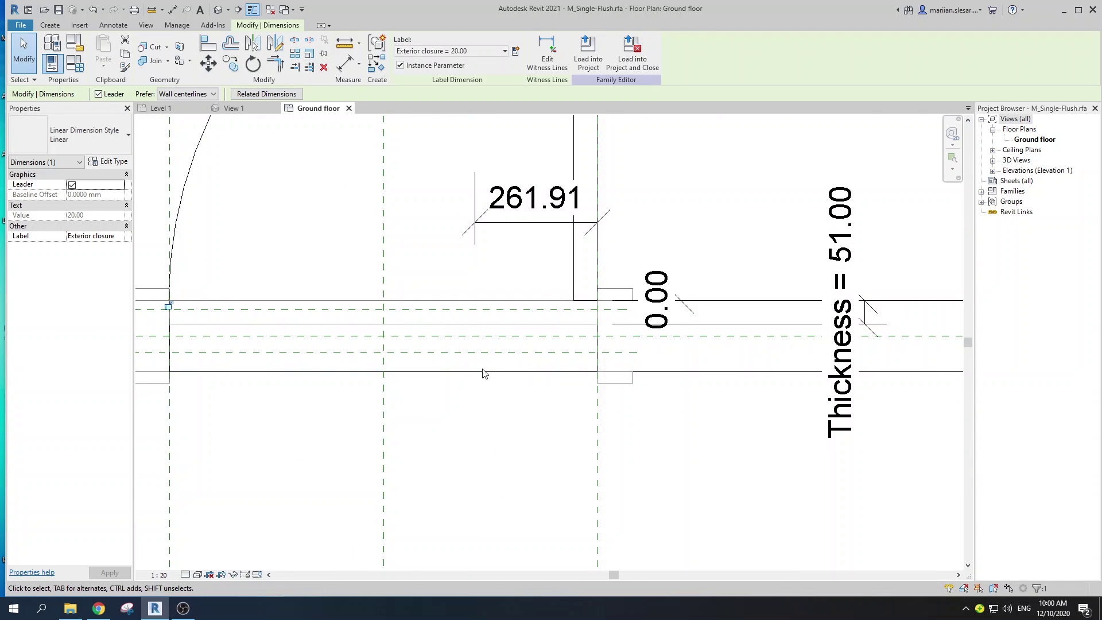
pyautogui.moveTo(485, 371); pyautogui.dragTo(500, 378, button='middle')
pyautogui.press('i')
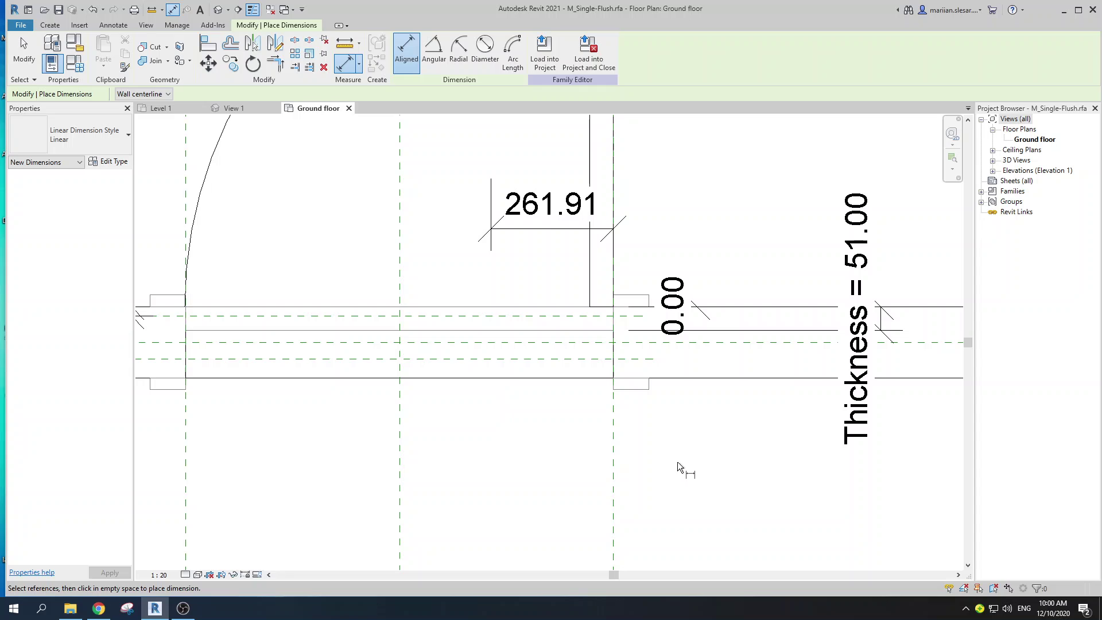
pyautogui.click(728, 378)
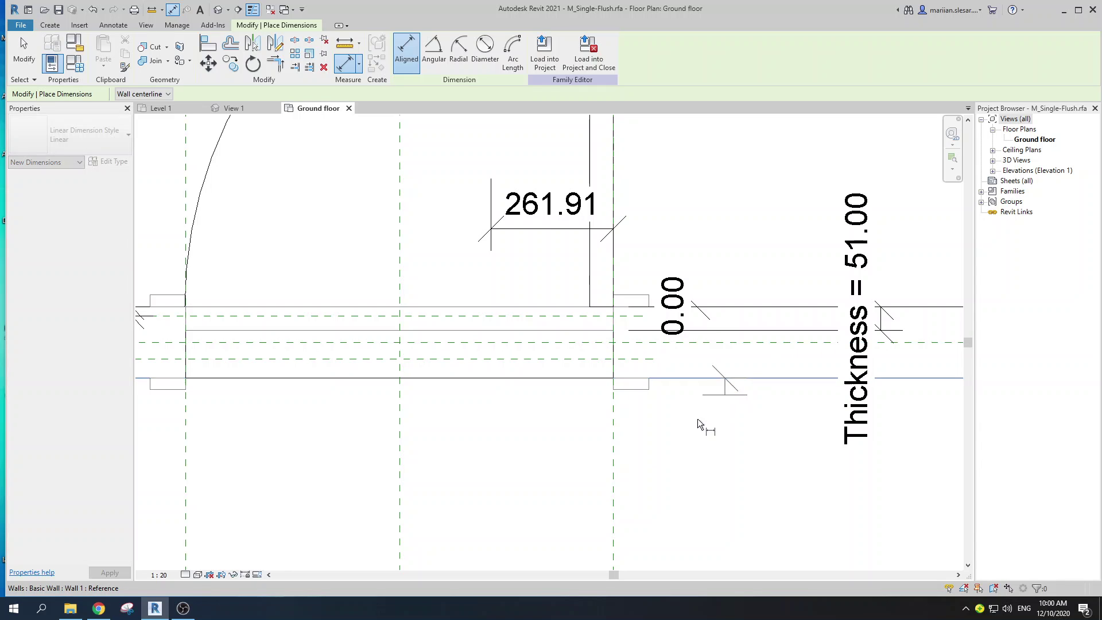
pyautogui.click(498, 359)
pyautogui.scroll(-2, 574, 402)
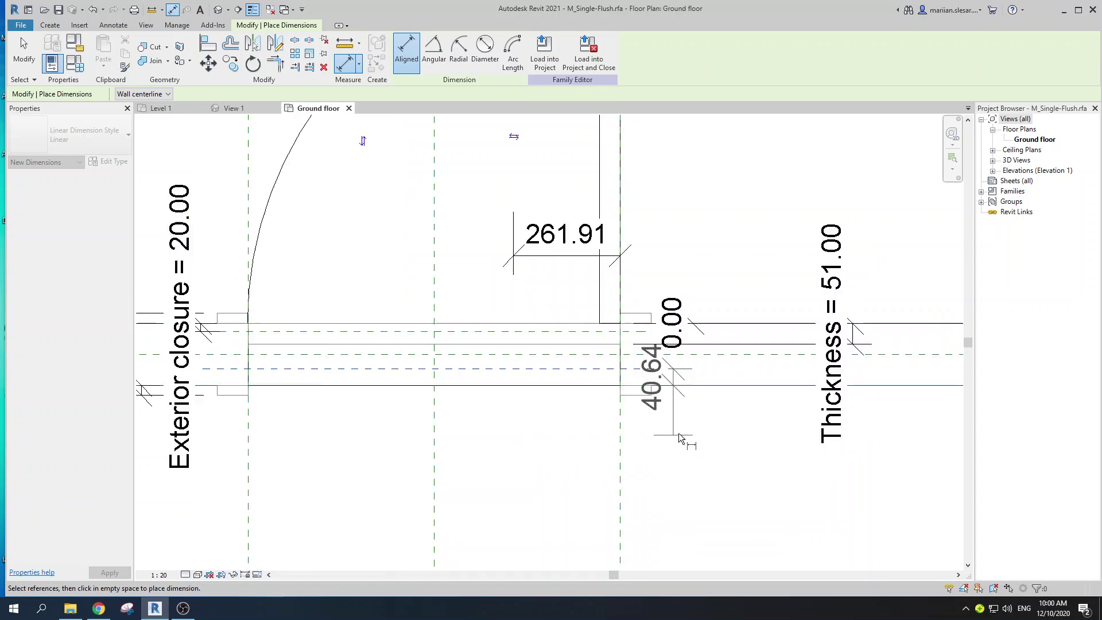
pyautogui.click(653, 450)
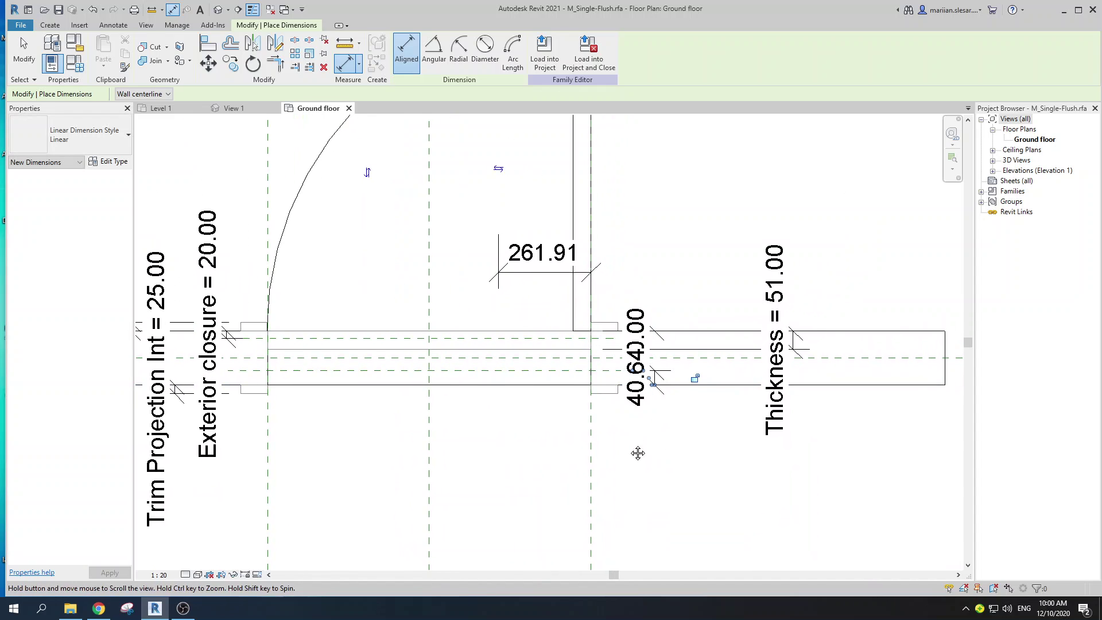
pyautogui.scroll(2, 646, 416)
pyautogui.press('Escape')
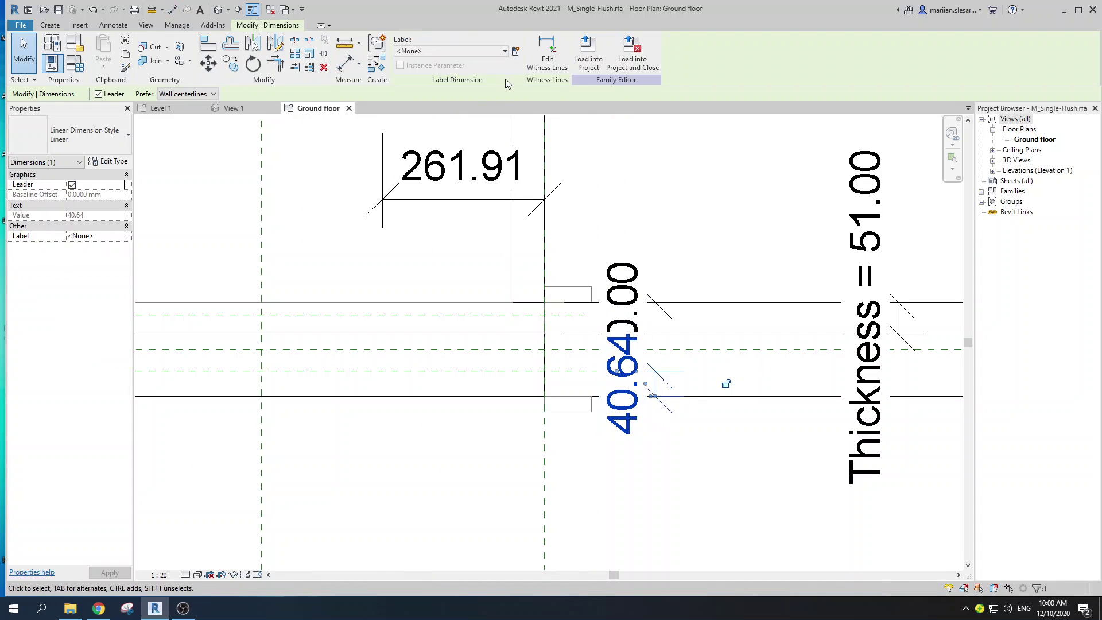
# Step: Label the interior-side dimension with a new instance family parameter named "Interior closure"
pyautogui.click(515, 52)
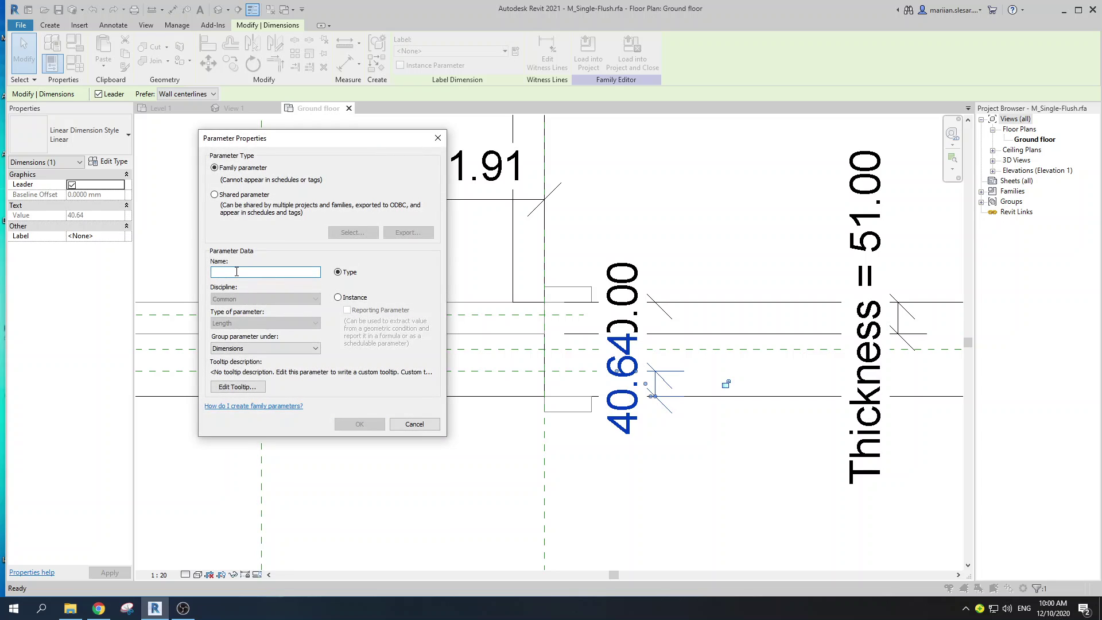
pyautogui.write('Inter')
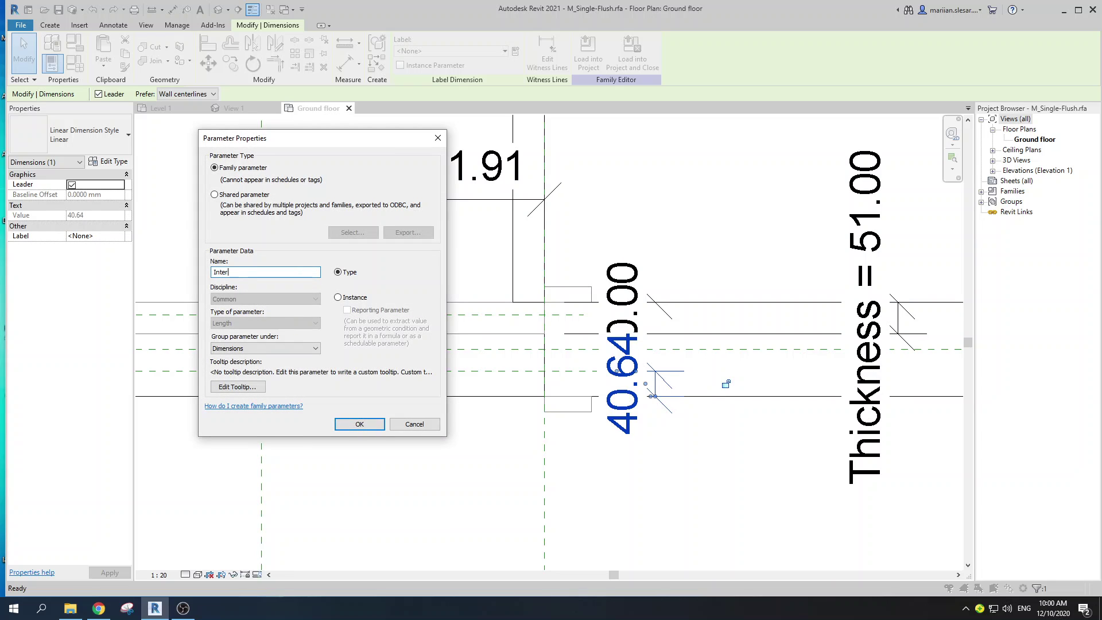
pyautogui.write('ior closure')
pyautogui.click(338, 298)
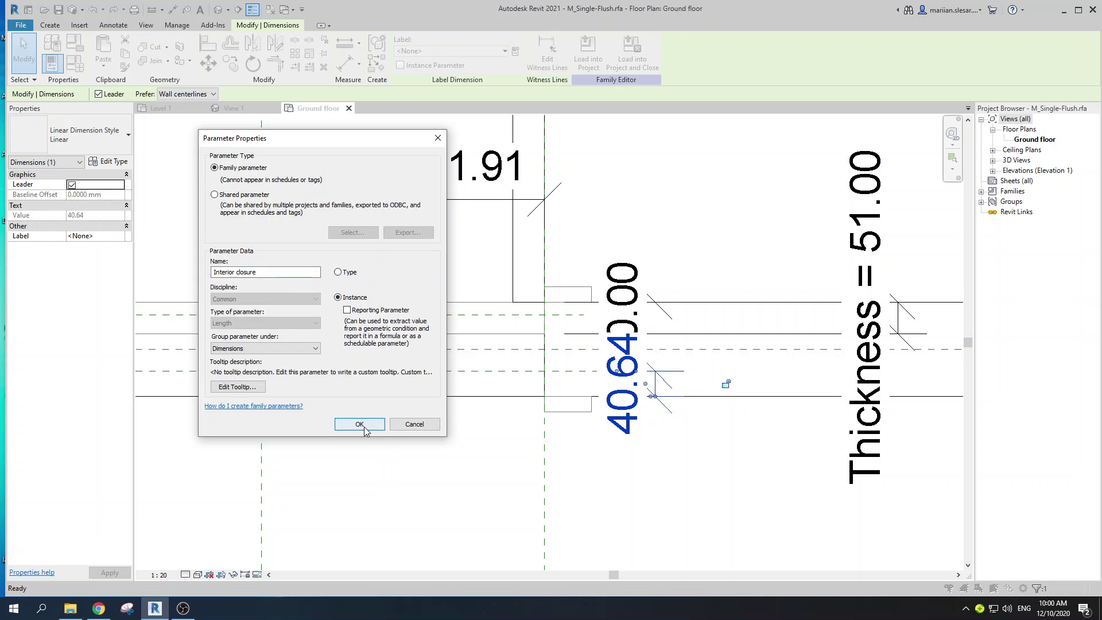
pyautogui.click(360, 424)
# Step: Examine the two labelled closure dimensions at the door opening and clear the dimension selection
pyautogui.scroll(-5, 560, 473)
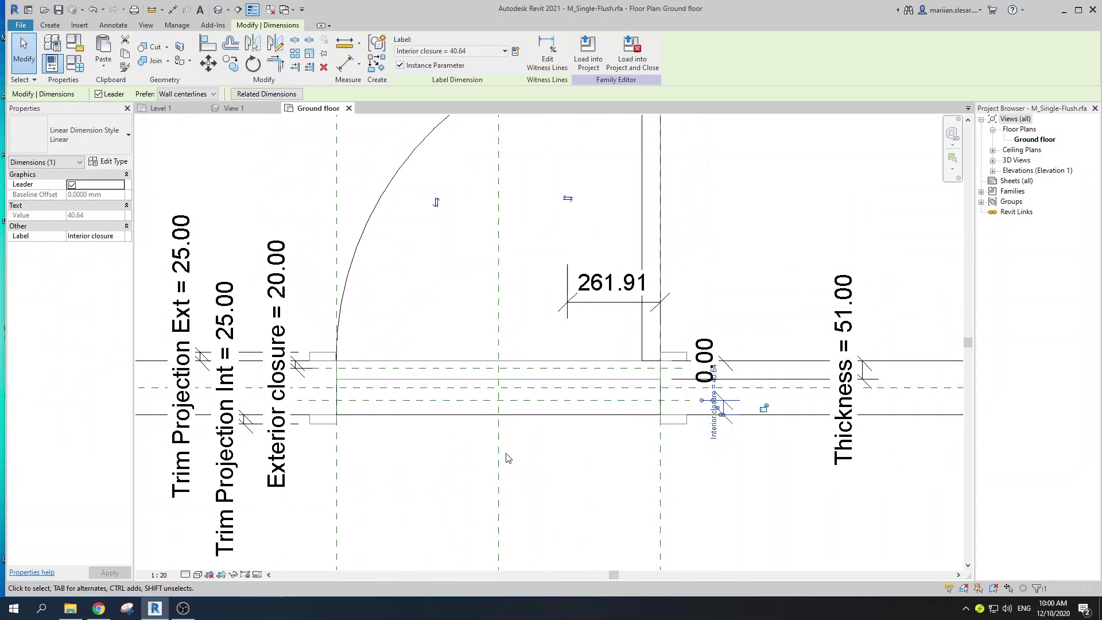
pyautogui.moveTo(488, 448); pyautogui.dragTo(416, 355, button='middle')
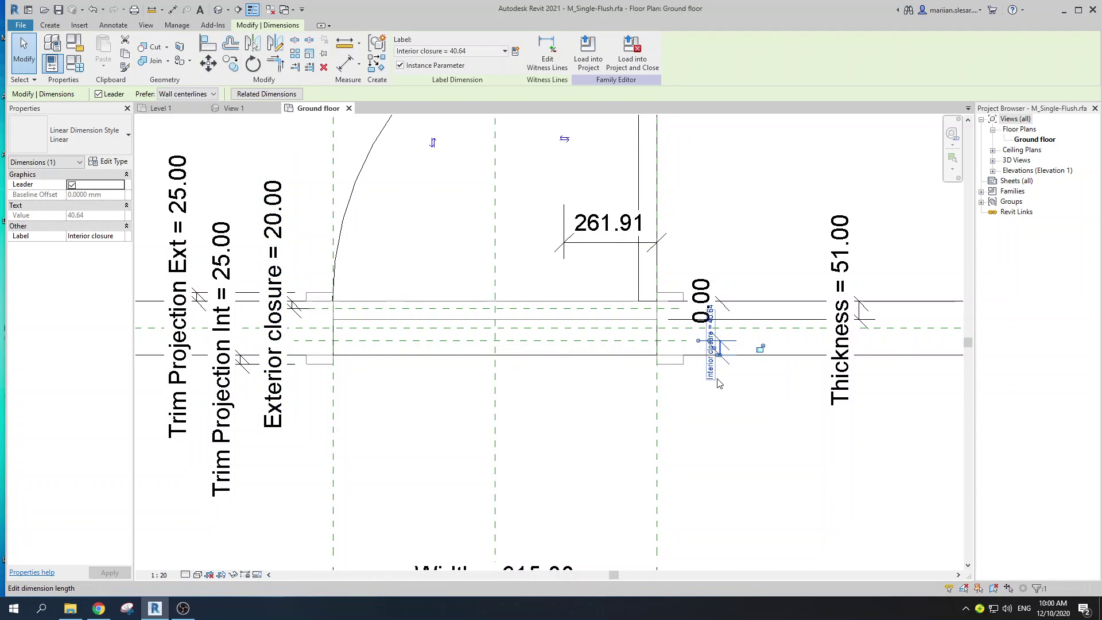
pyautogui.moveTo(726, 386); pyautogui.dragTo(725, 404, button='middle')
pyautogui.scroll(2, 304, 313)
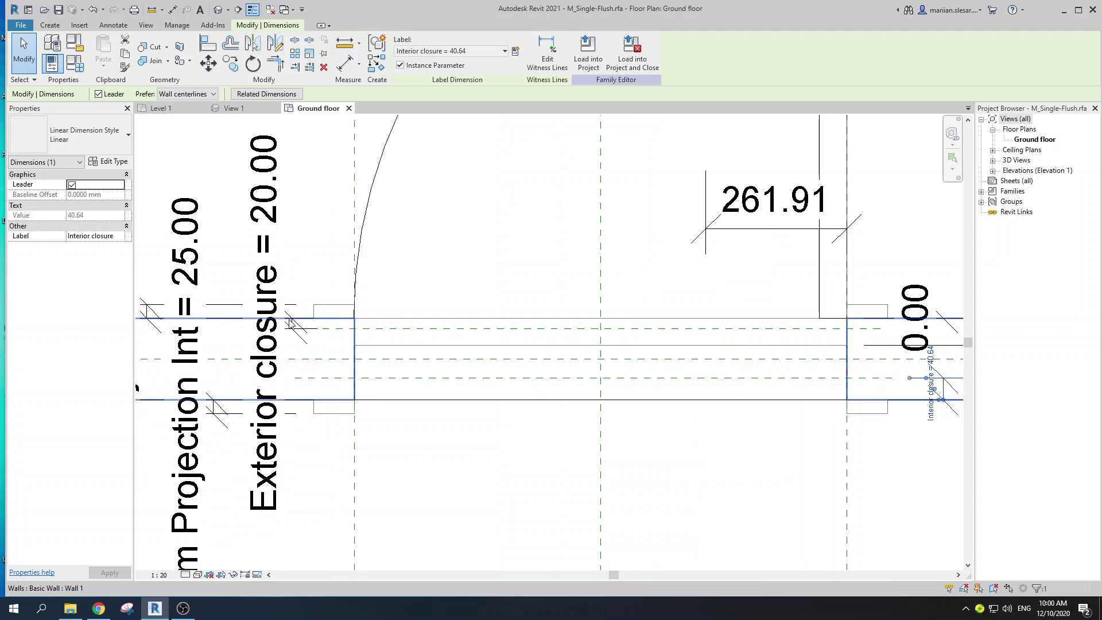
pyautogui.scroll(-2, 478, 347)
pyautogui.moveTo(479, 346); pyautogui.dragTo(470, 367, button='middle')
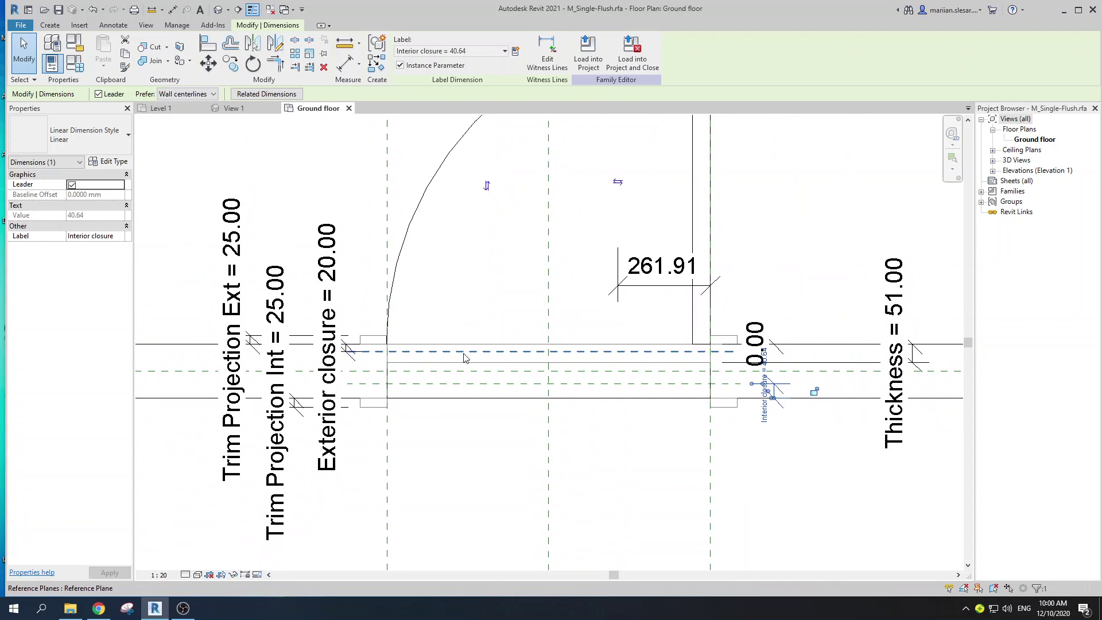
pyautogui.click(580, 192)
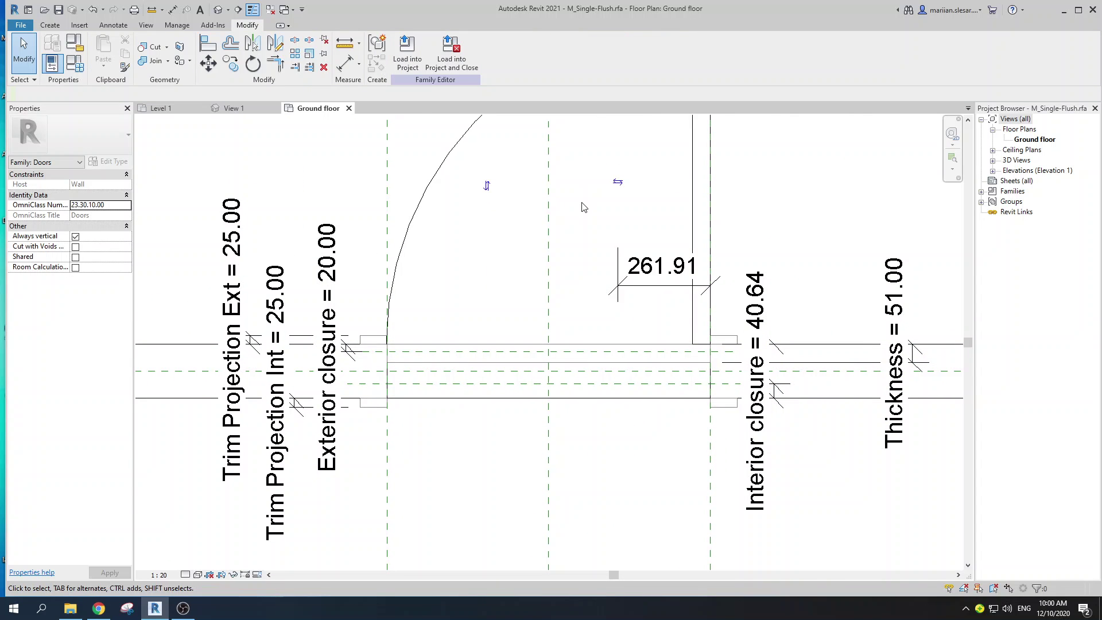
pyautogui.scroll(-1, 520, 258)
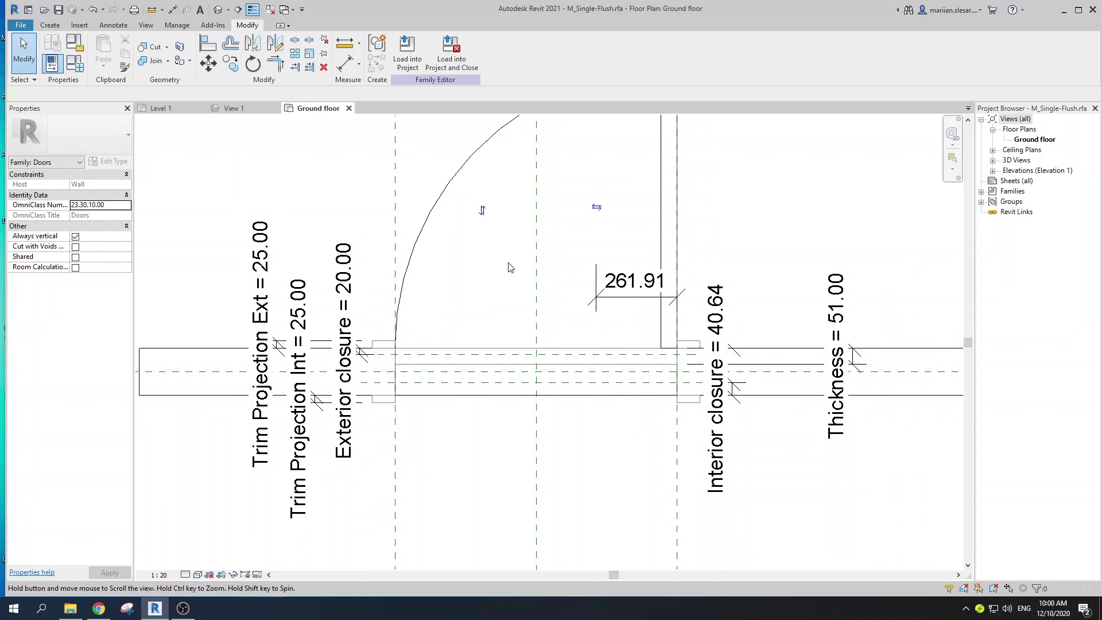
# Step: Load the door family into the project, overwriting the existing version without its parameter values
pyautogui.click(408, 60)
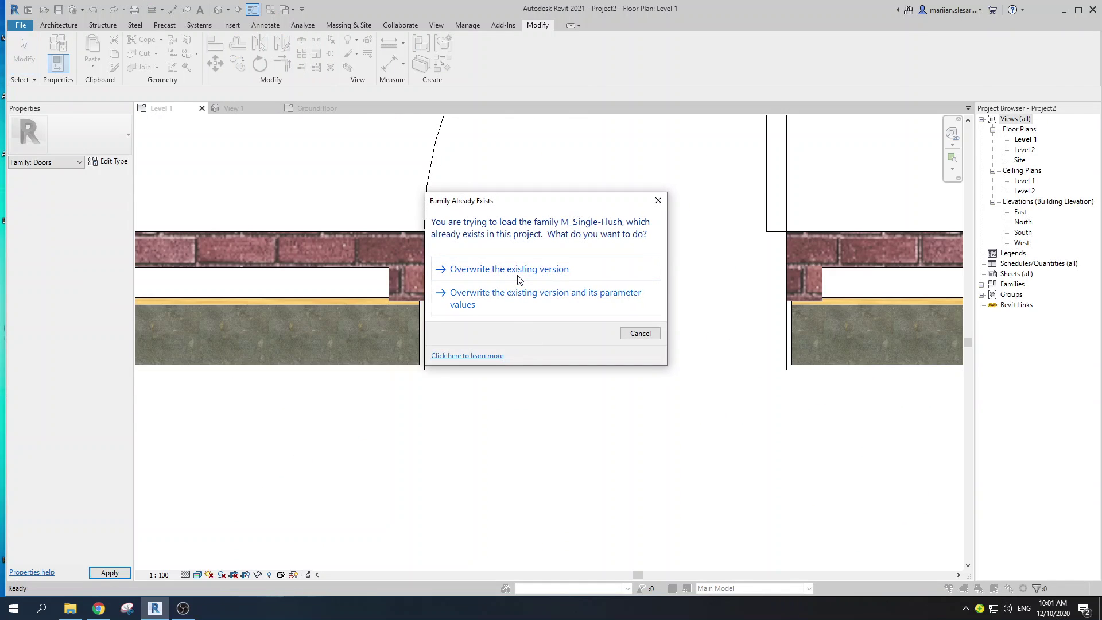
pyautogui.click(520, 280)
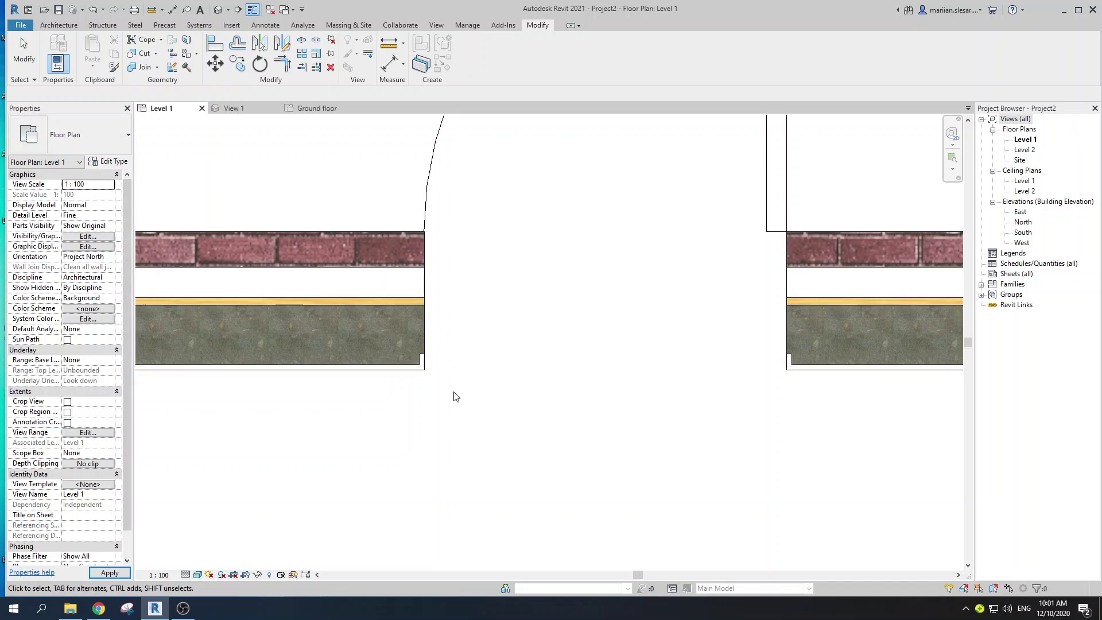
pyautogui.scroll(-2, 454, 388)
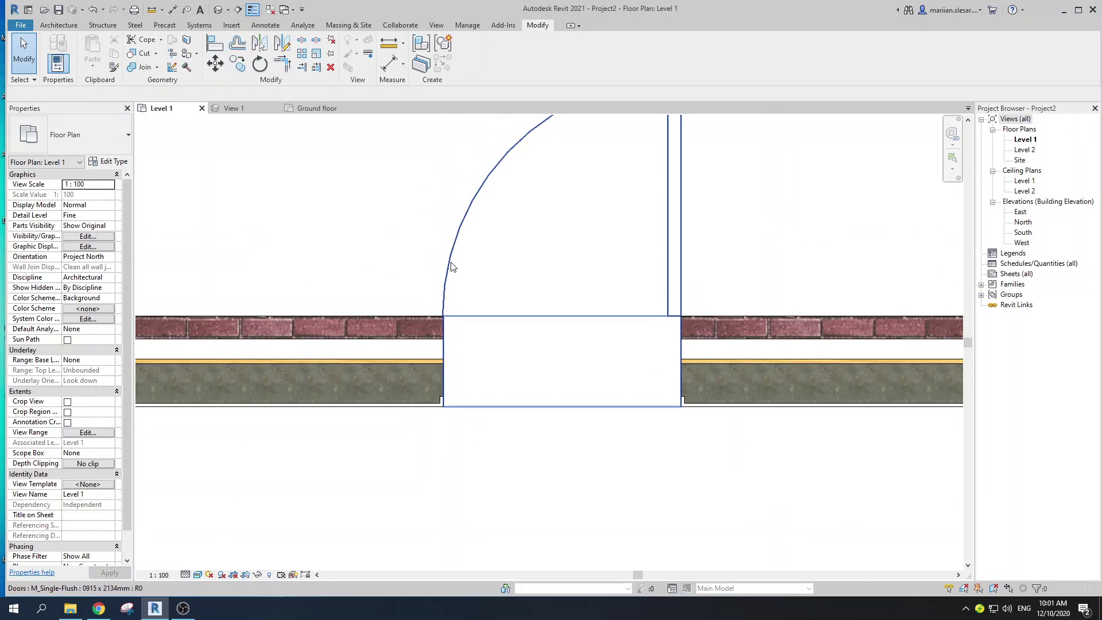
# Step: Select the door in the Level 1 plan and set its Interior closure to 80
pyautogui.click(451, 266)
pyautogui.scroll(-2, 574, 447)
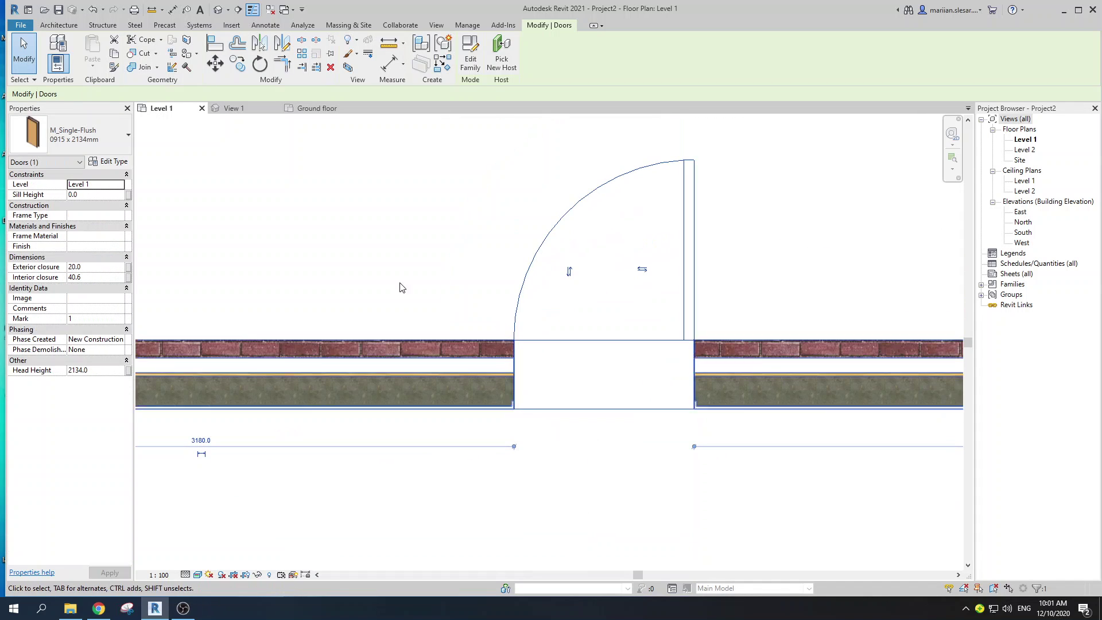
pyautogui.scroll(2, 437, 284)
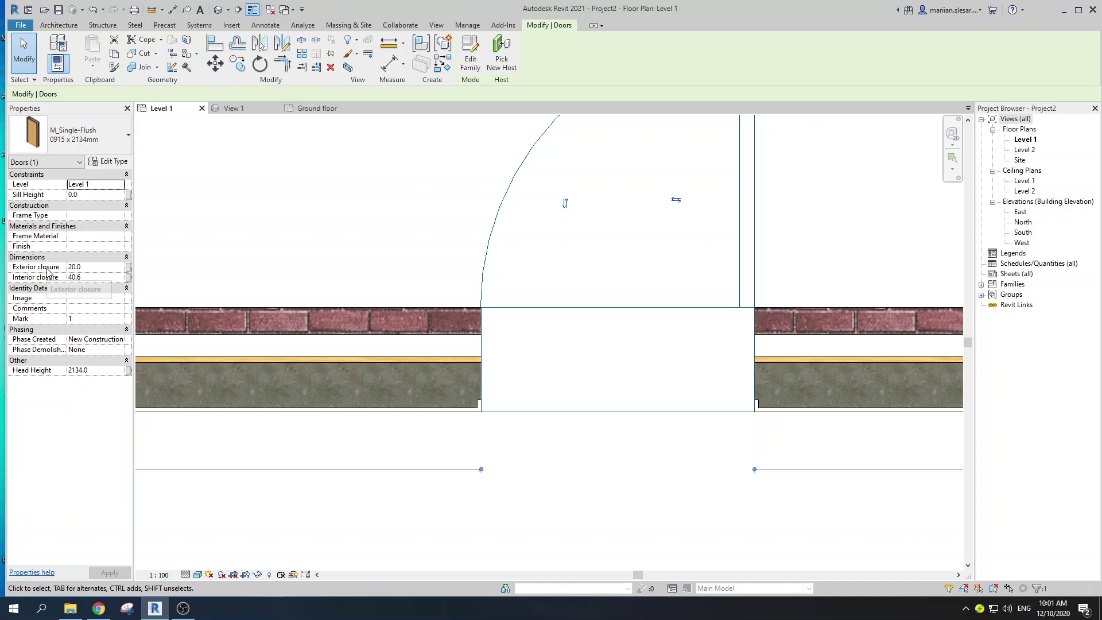
pyautogui.click(90, 276)
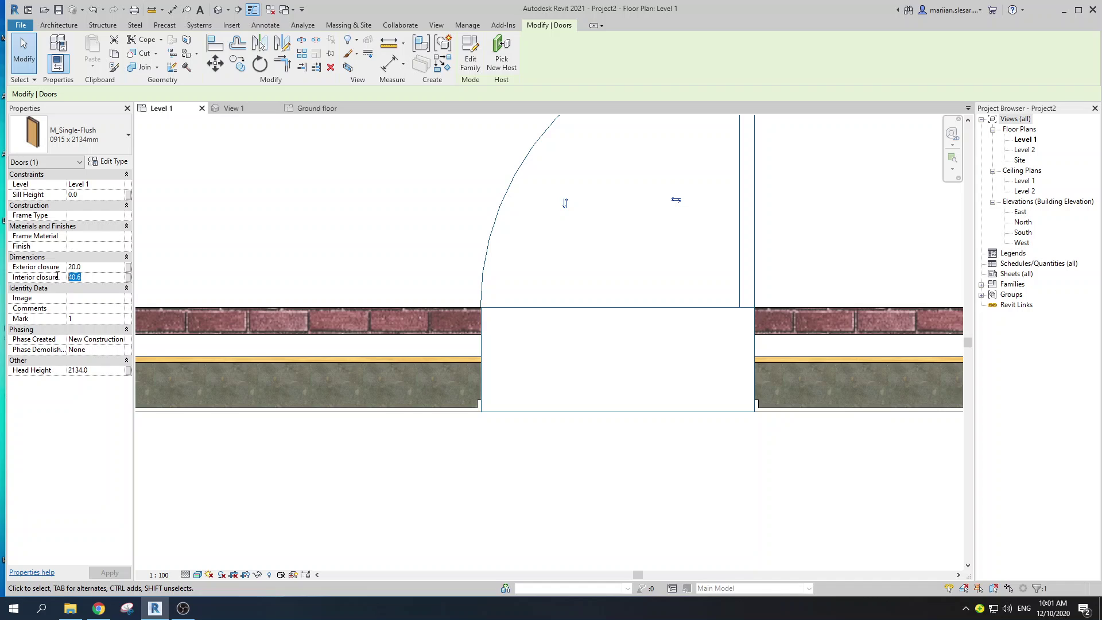
pyautogui.write('80')
pyautogui.press('Return')
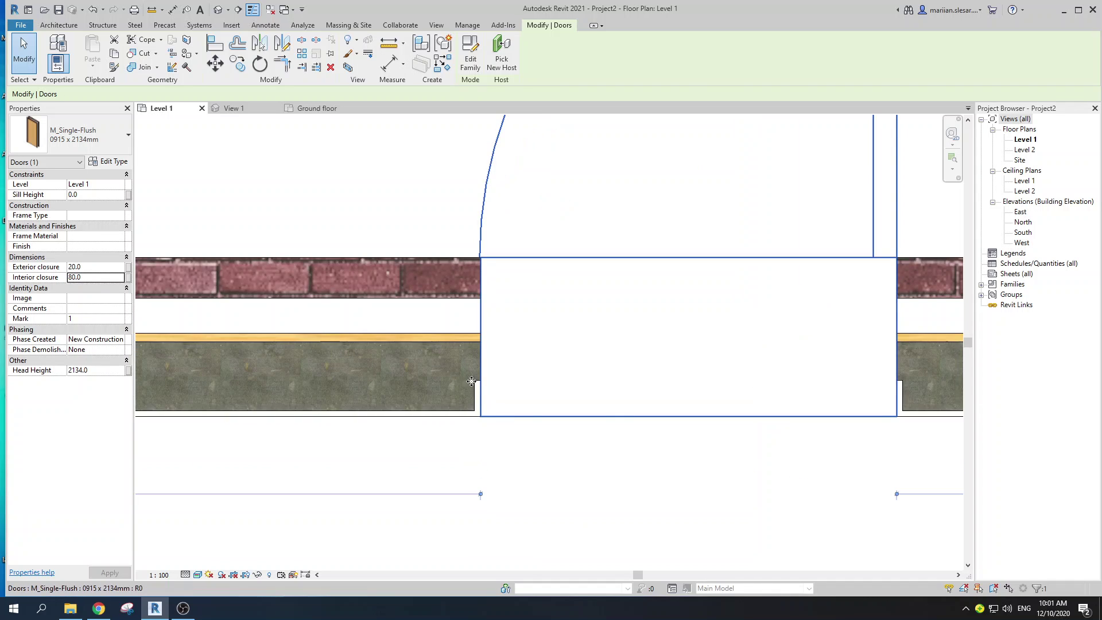
# Step: Set the selected door's Exterior closure to 140
pyautogui.scroll(3, 475, 382)
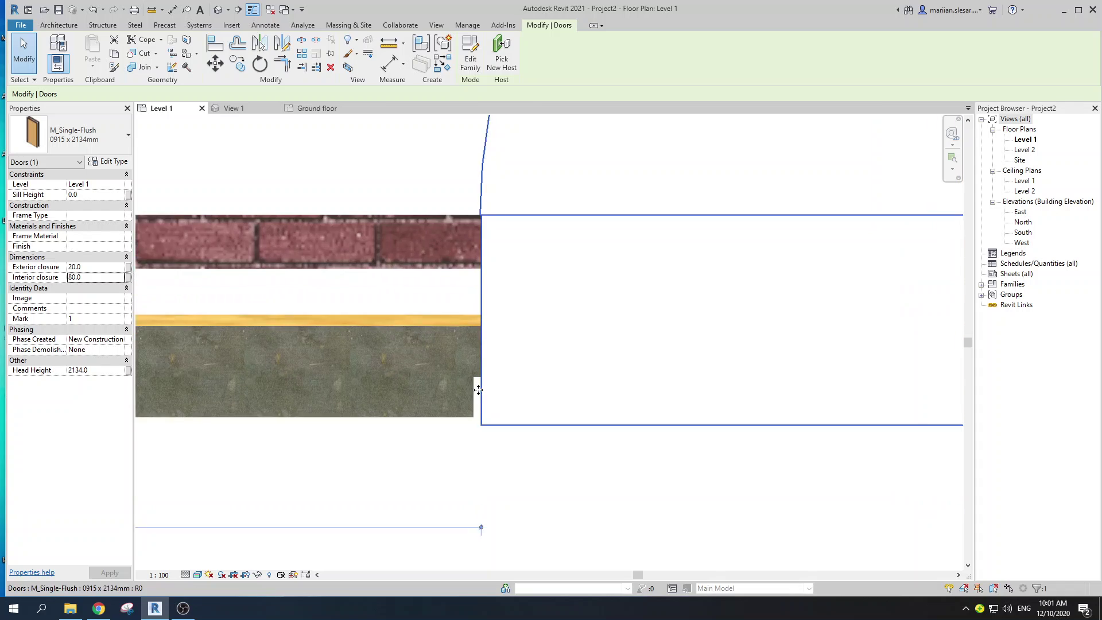
pyautogui.click(92, 267)
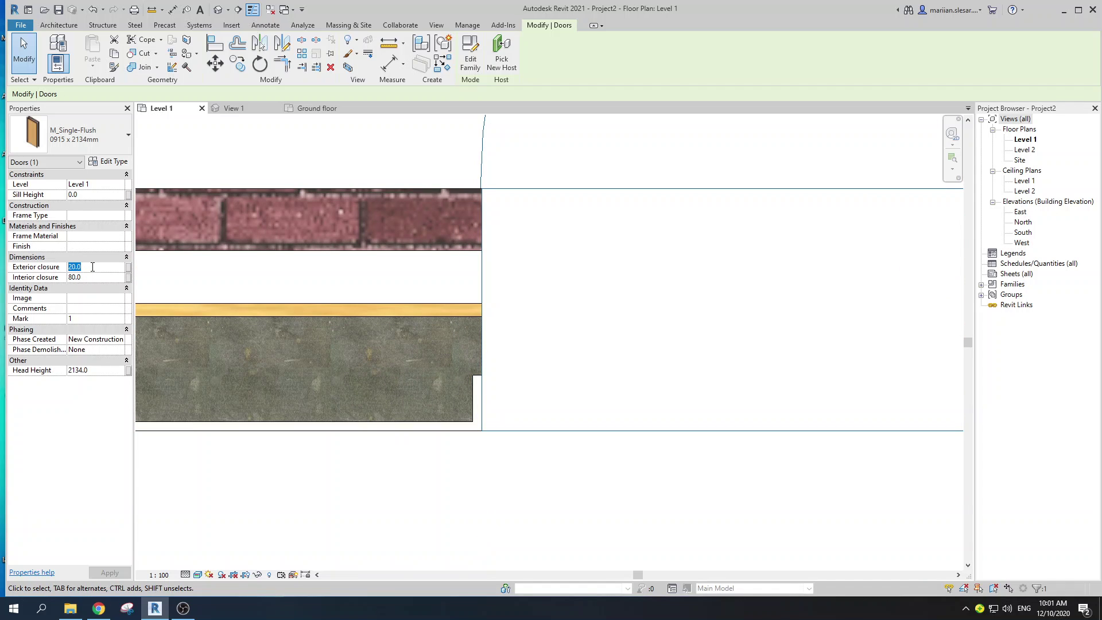
pyautogui.write('140')
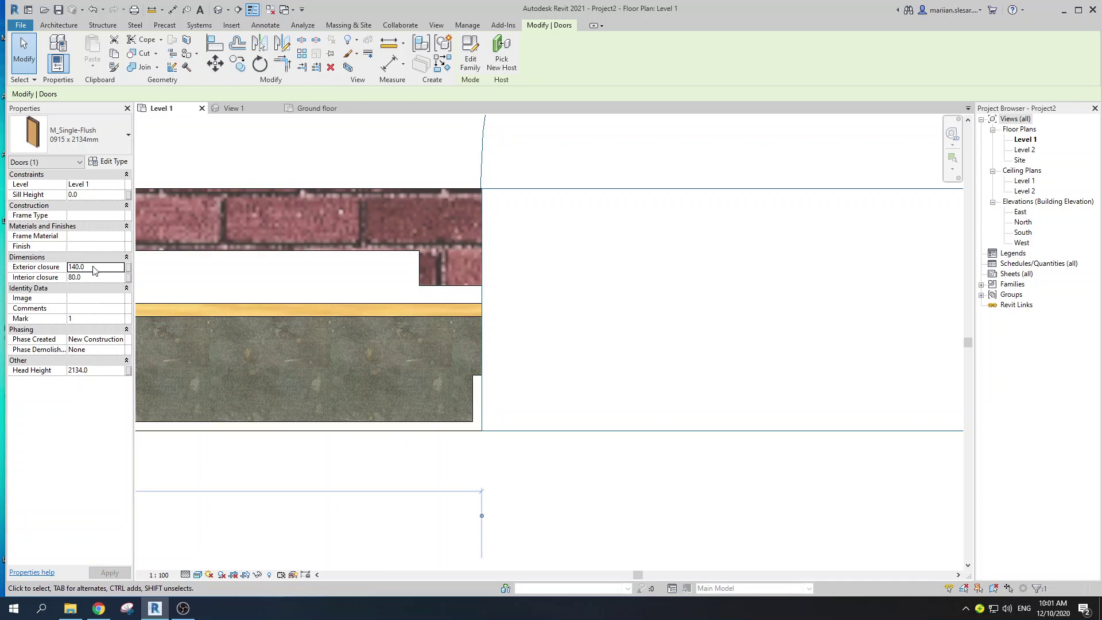
# Step: Set the selected door's Exterior closure to 160 and its Interior closure to 120
pyautogui.click(94, 267)
pyautogui.write('160')
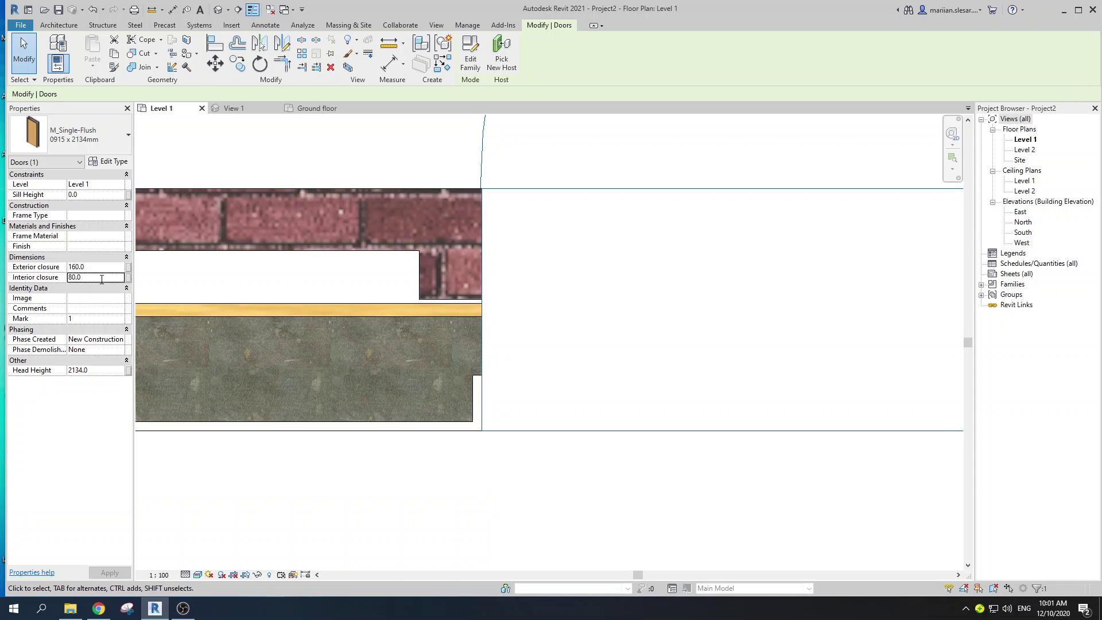
pyautogui.click(104, 277)
pyautogui.write('120')
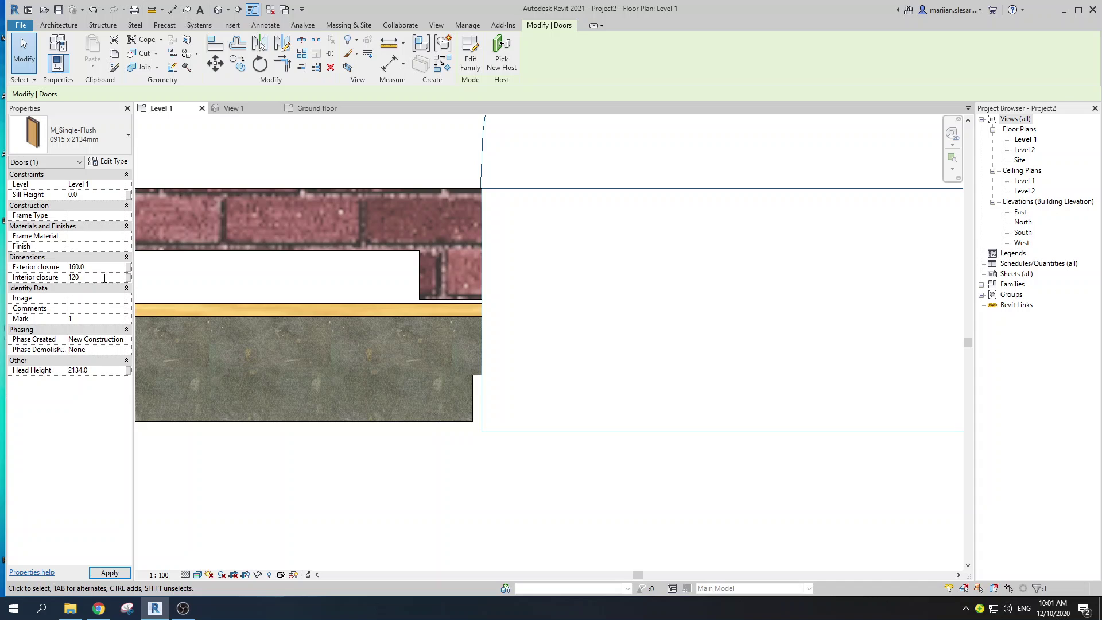
pyautogui.scroll(-3, 391, 350)
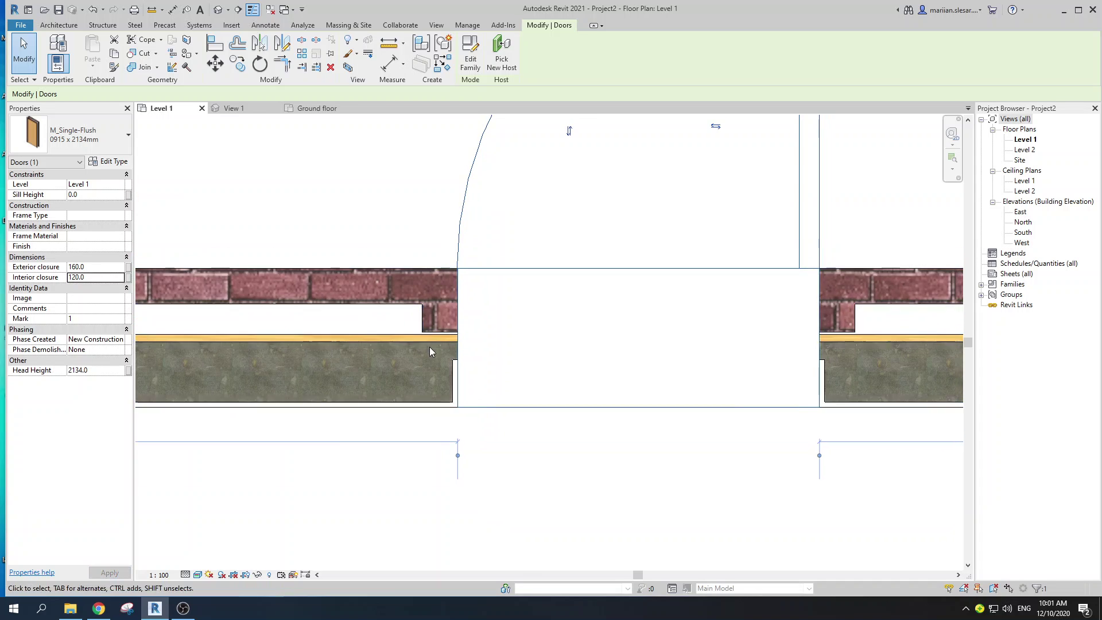
pyautogui.scroll(1, 431, 351)
pyautogui.scroll(-1, 449, 340)
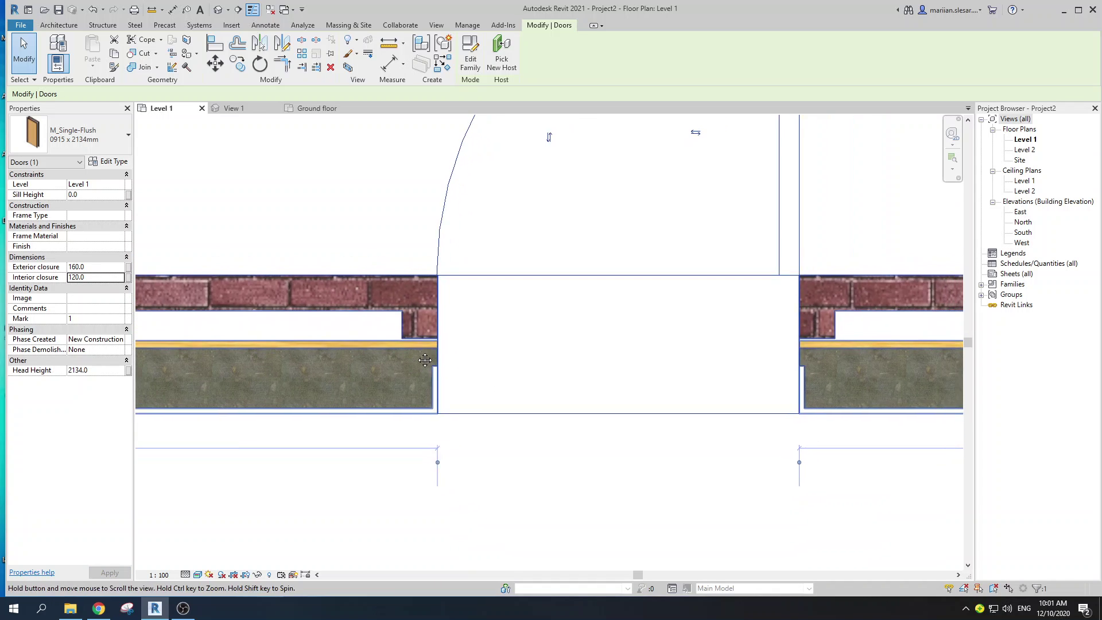
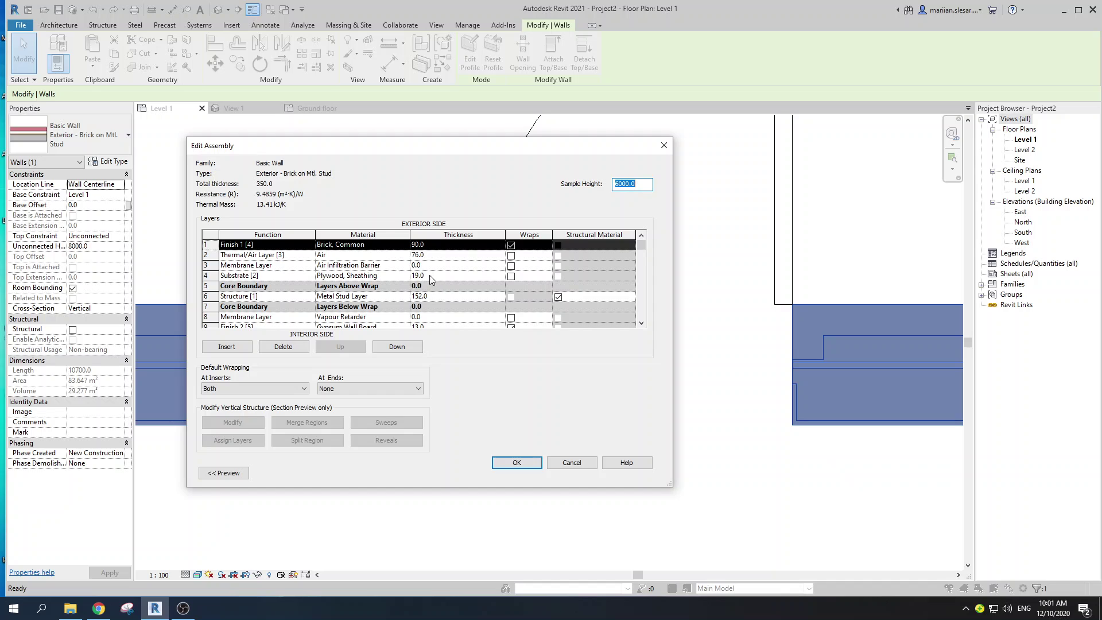
# Step: Accept the brick wall's Edit Assembly and Type Properties dialogs and clear the wall selection
pyautogui.click(518, 463)
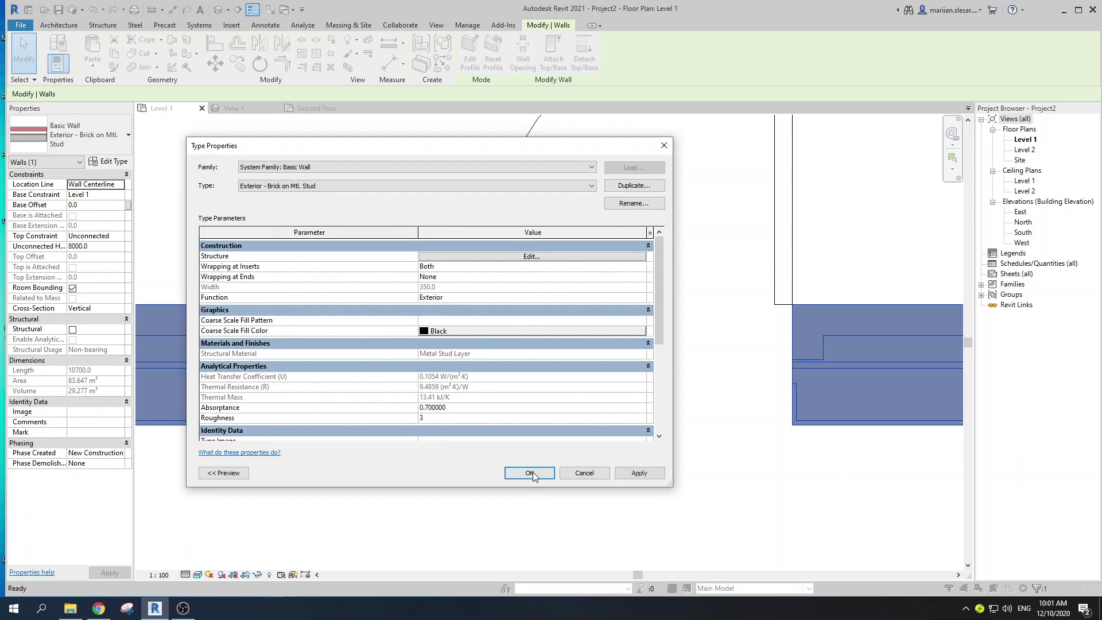
pyautogui.click(524, 470)
pyautogui.moveTo(453, 317); pyautogui.dragTo(435, 327, button='middle')
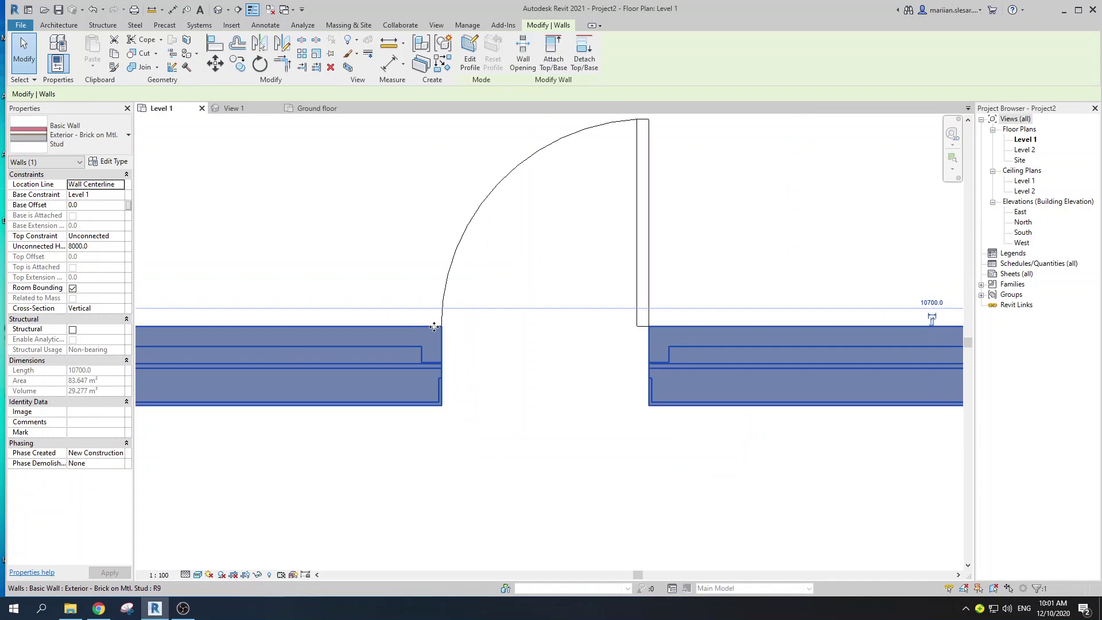
pyautogui.press('Escape')
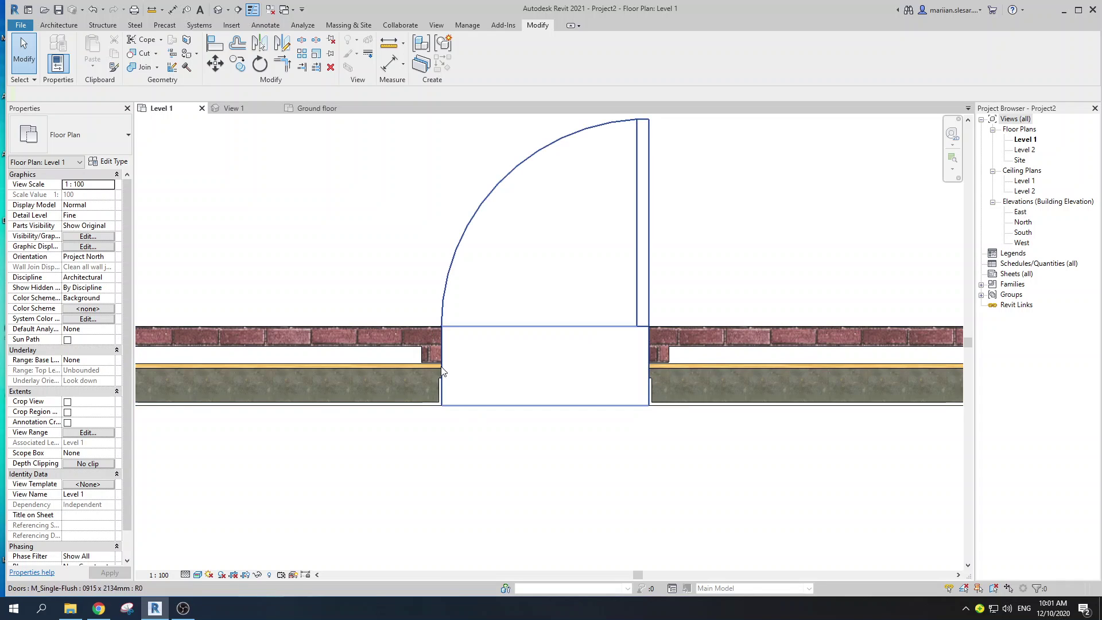
pyautogui.scroll(-2, 446, 330)
pyautogui.moveTo(340, 299); pyautogui.dragTo(347, 323, button='middle')
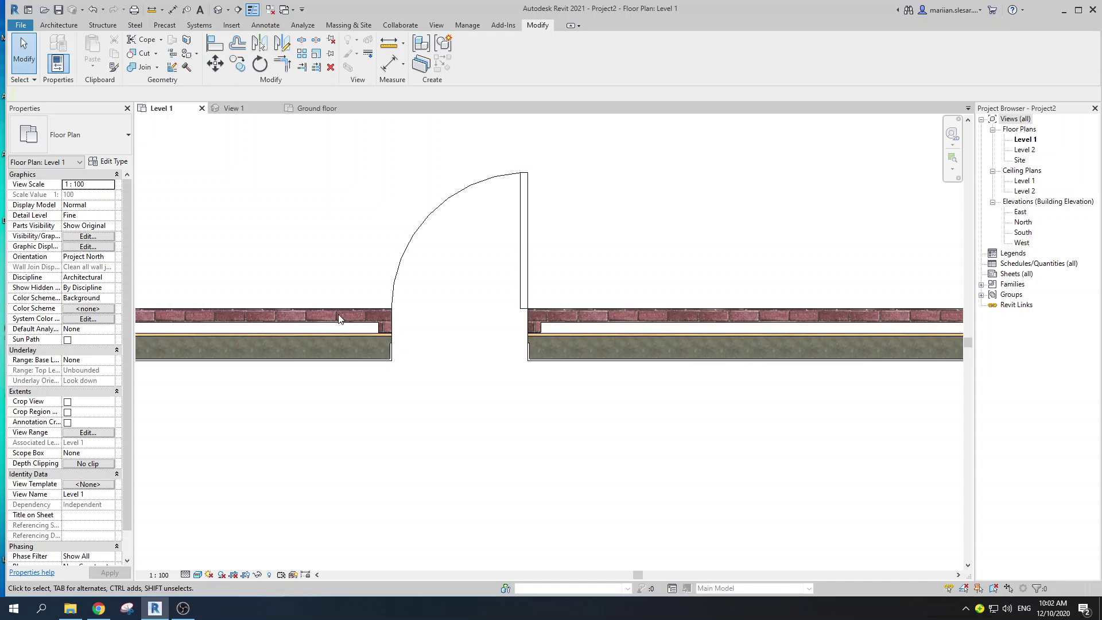
# Step: Reopen the brick wall type's layer structure, review the layers' Wraps settings and default wrapping at inserts, and close it
pyautogui.click(329, 310)
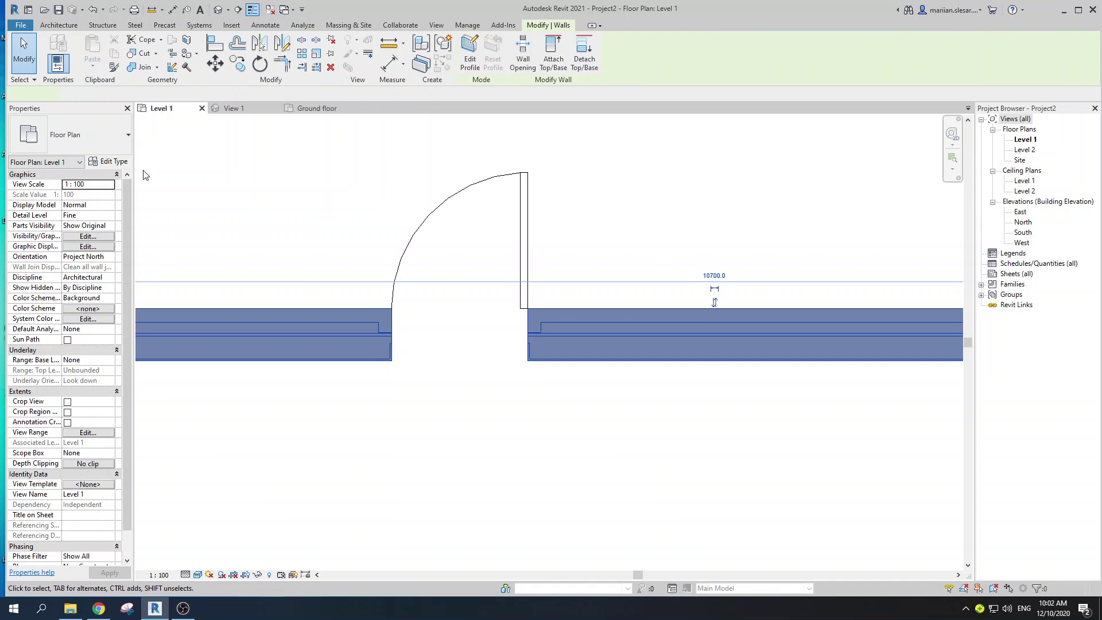
pyautogui.click(106, 163)
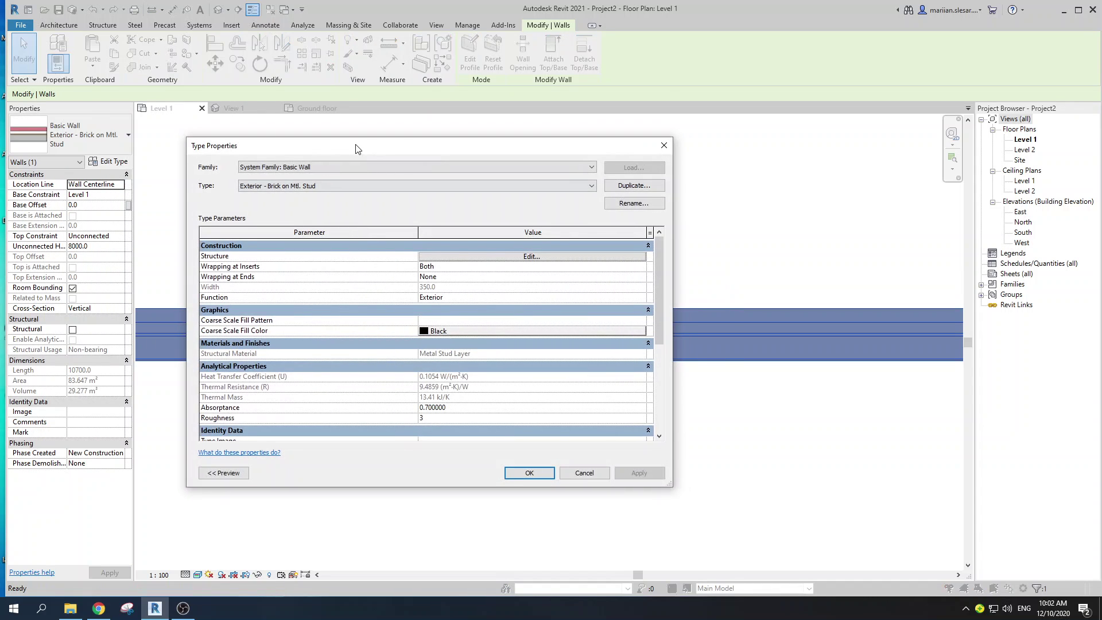
pyautogui.click(554, 253)
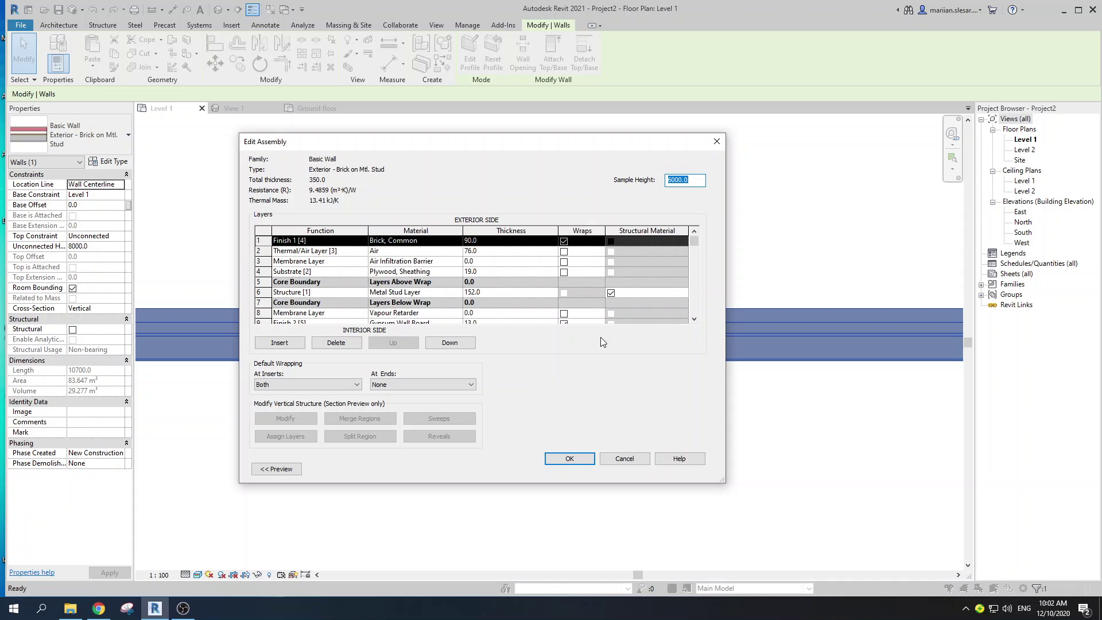
pyautogui.scroll(-1, 567, 249)
pyautogui.scroll(1, 565, 252)
pyautogui.scroll(-1, 556, 316)
pyautogui.scroll(1, 569, 307)
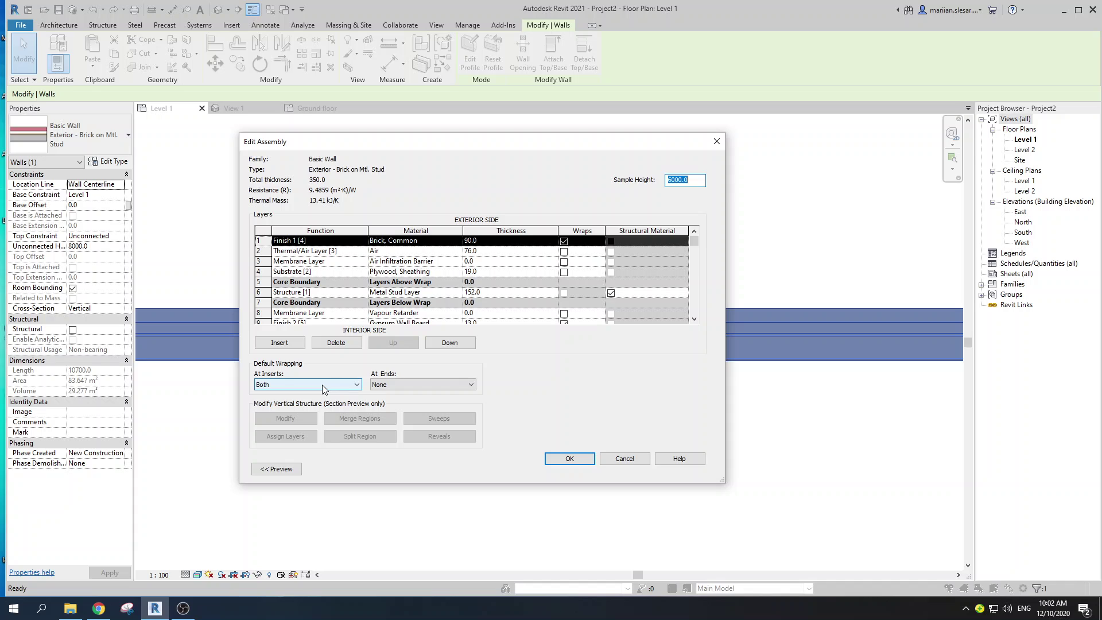
pyautogui.click(569, 459)
pyautogui.click(631, 467)
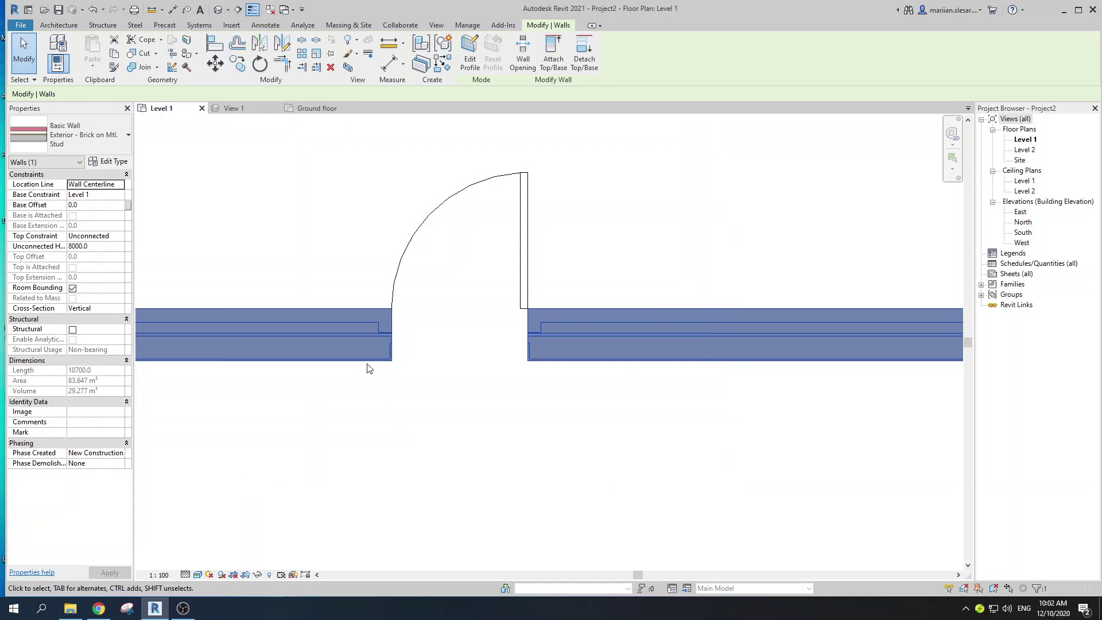
pyautogui.scroll(3, 379, 344)
pyautogui.press('Escape')
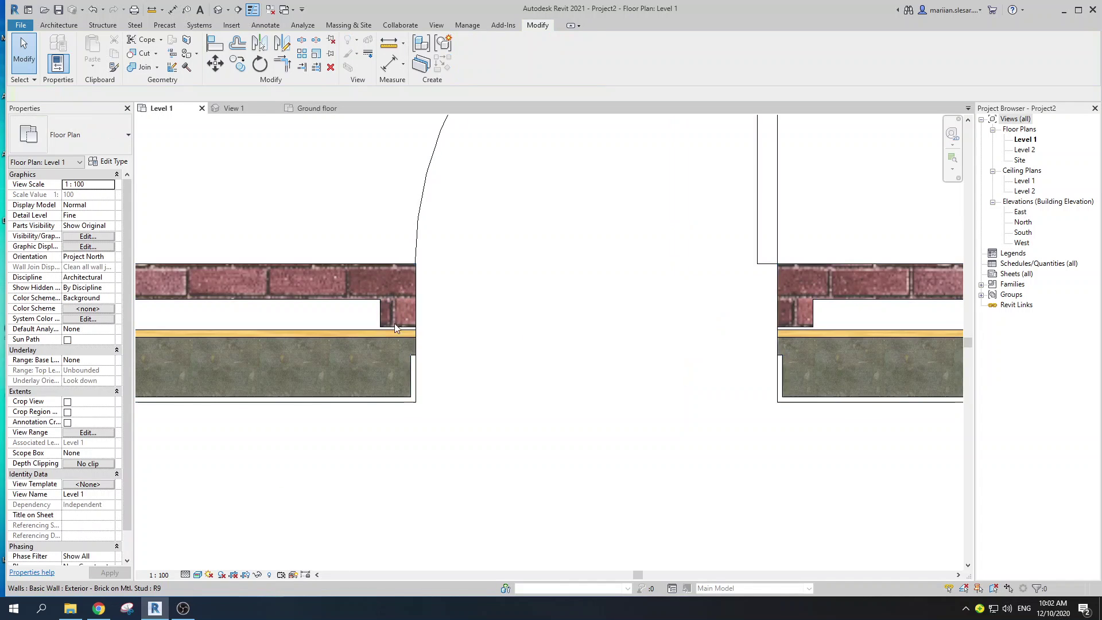
# Step: Select the door in the Level 1 plan and open its family for editing
pyautogui.scroll(-1, 411, 273)
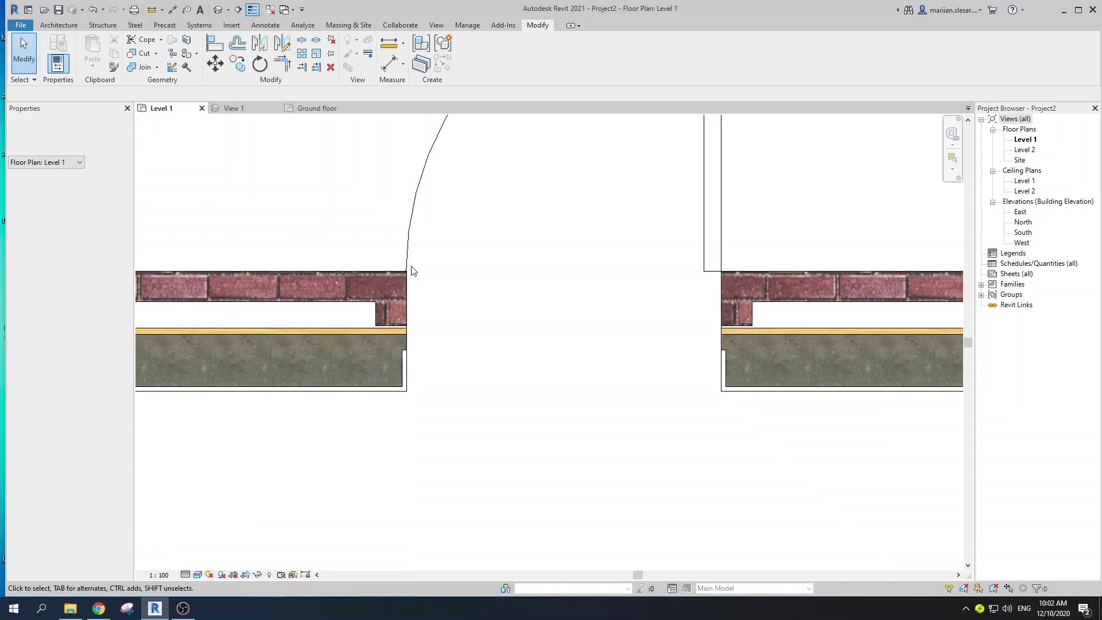
pyautogui.scroll(2, 401, 333)
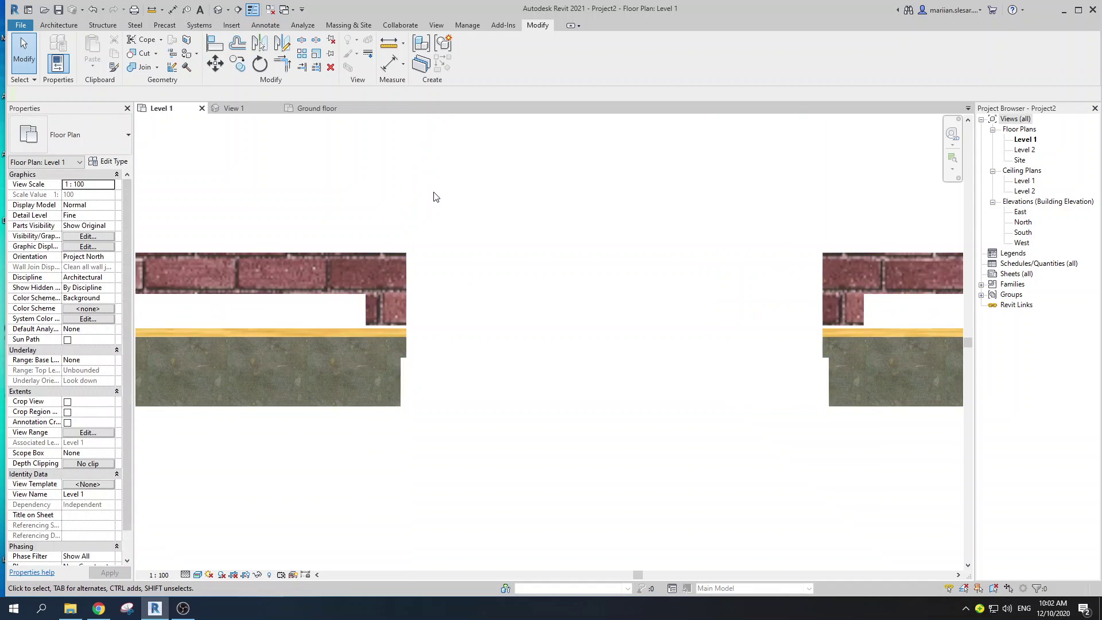
pyautogui.click(435, 197)
pyautogui.scroll(-3, 330, 267)
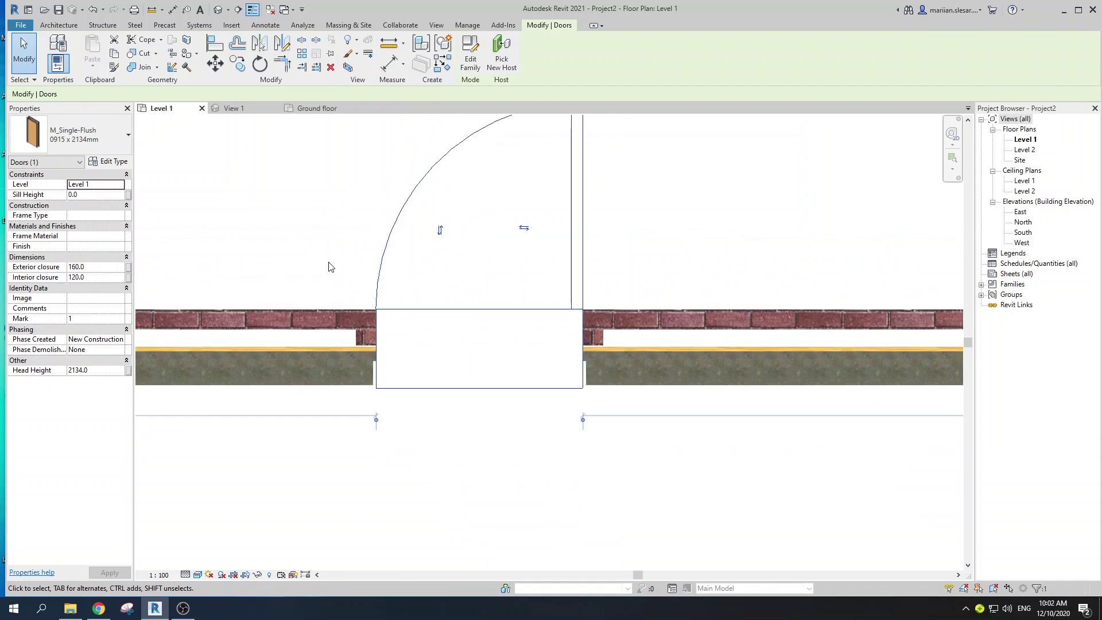
pyautogui.scroll(-1, 330, 267)
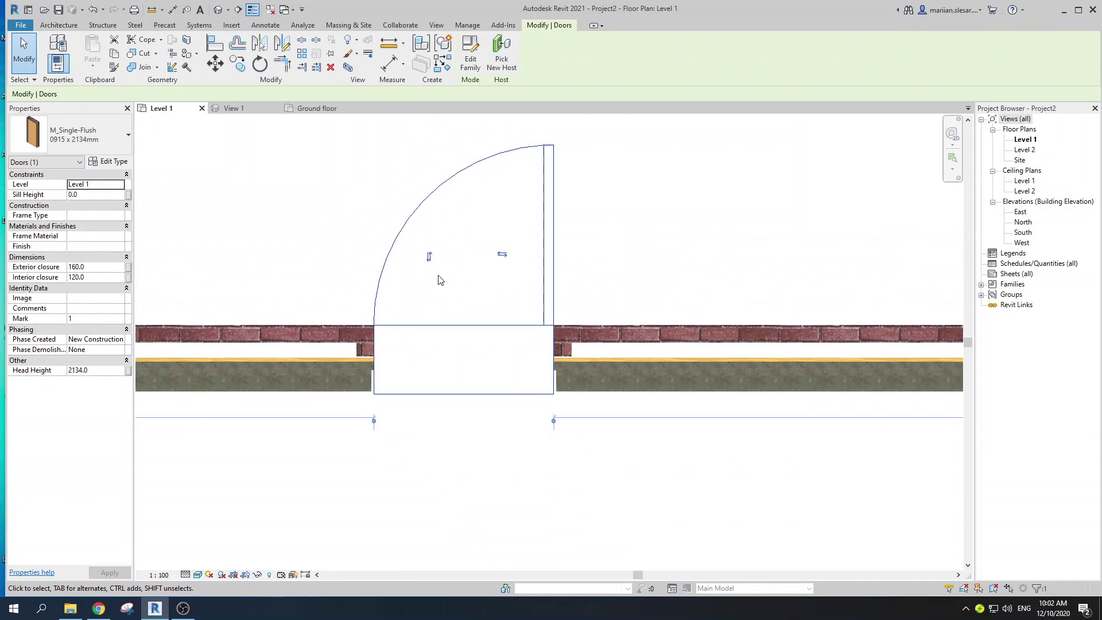
pyautogui.click(470, 54)
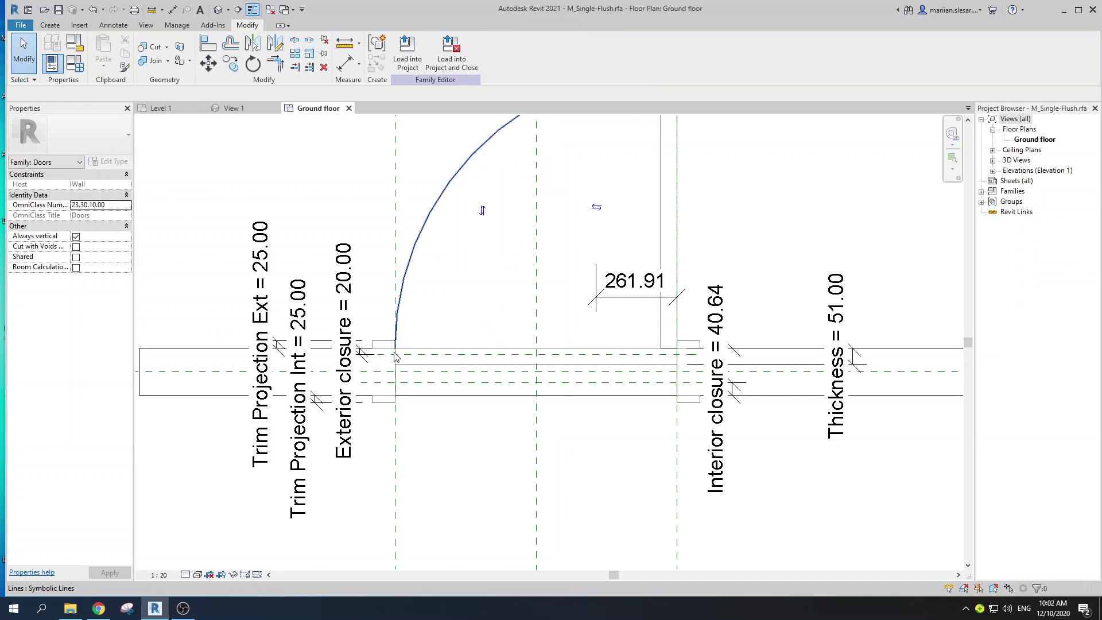
# Step: Inspect the Wall Closure setting of the interior closure reference plane in the door family and return to the project's Level 1 plan
pyautogui.scroll(-2, 431, 287)
pyautogui.moveTo(443, 335); pyautogui.dragTo(423, 280, button='middle')
pyautogui.scroll(2, 402, 372)
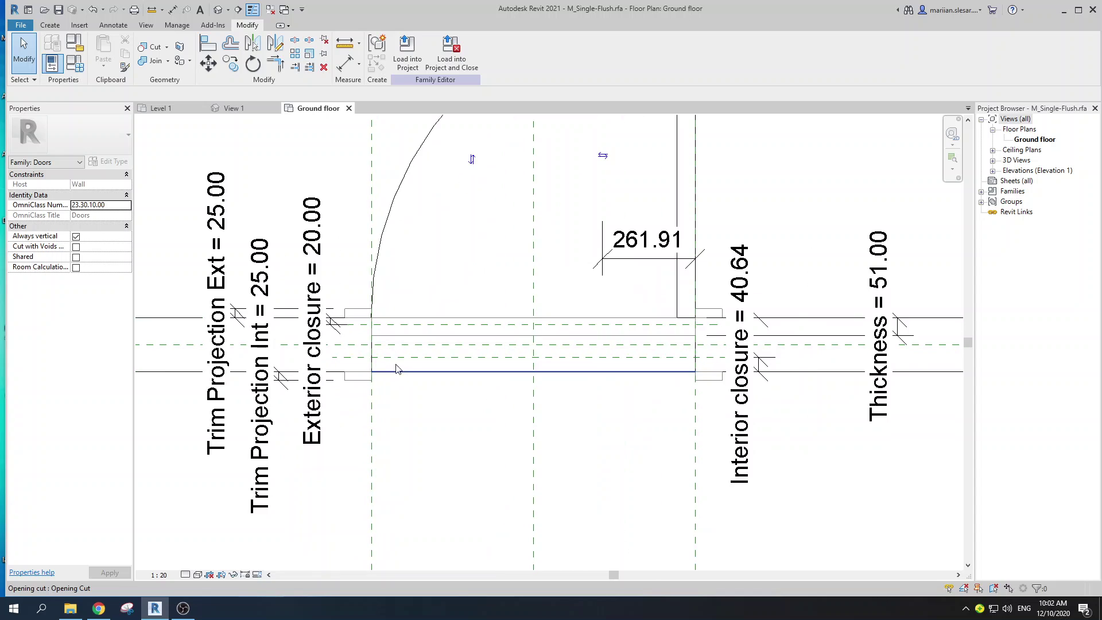
pyautogui.click(414, 361)
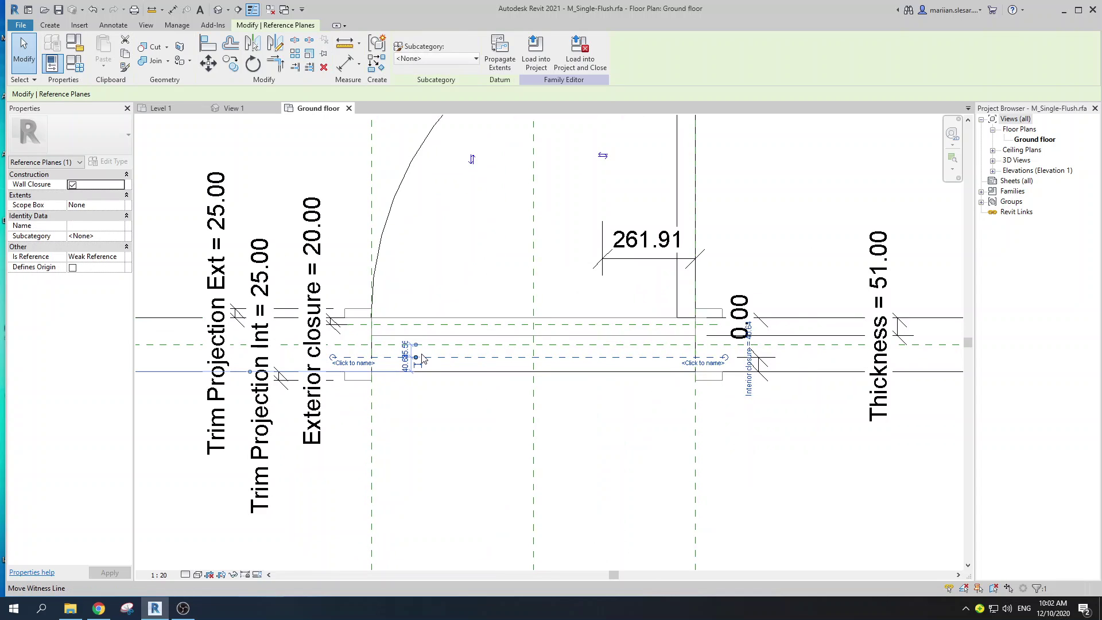
pyautogui.click(177, 109)
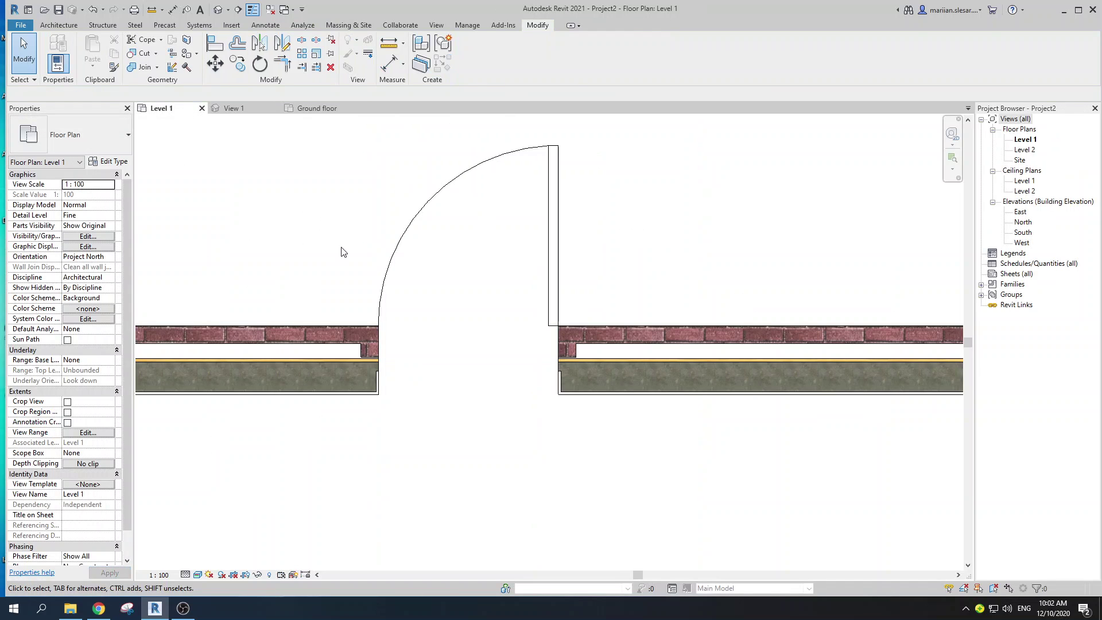